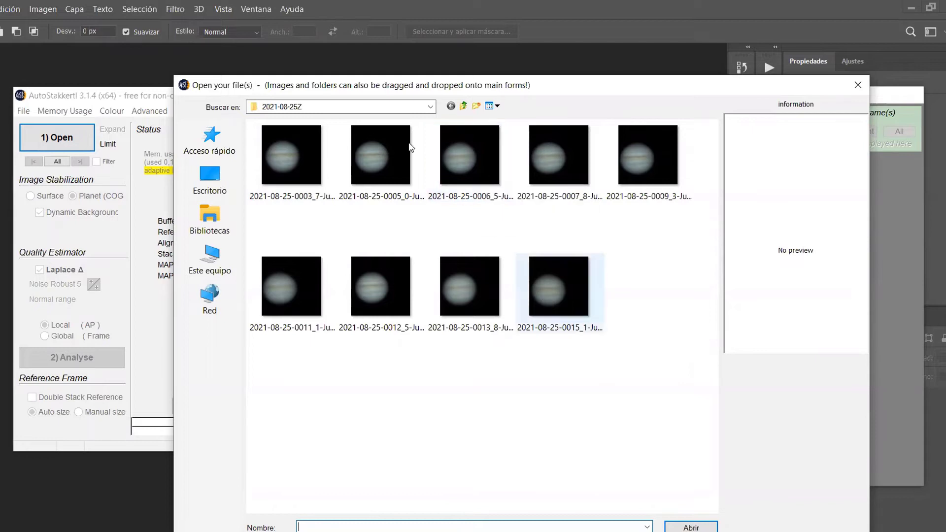
left_click(461, 174)
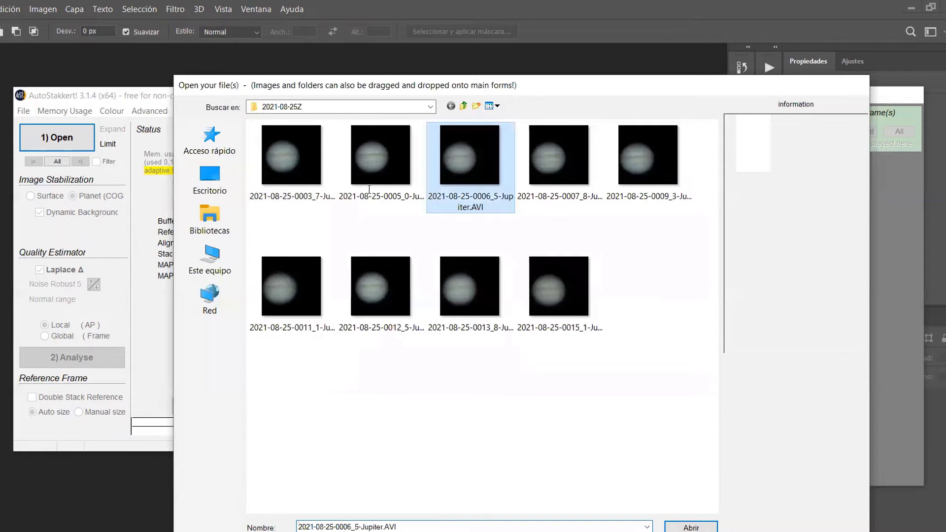
key("Return")
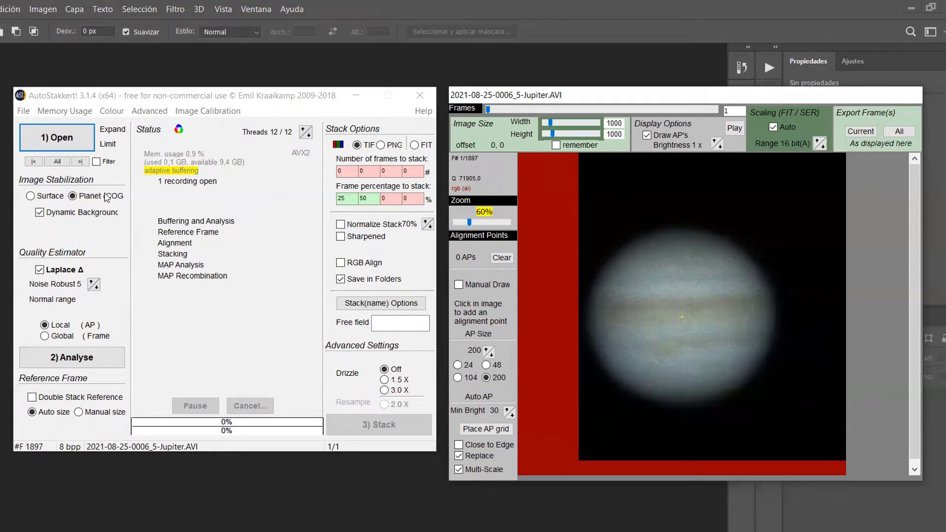
mouse_move(56, 290)
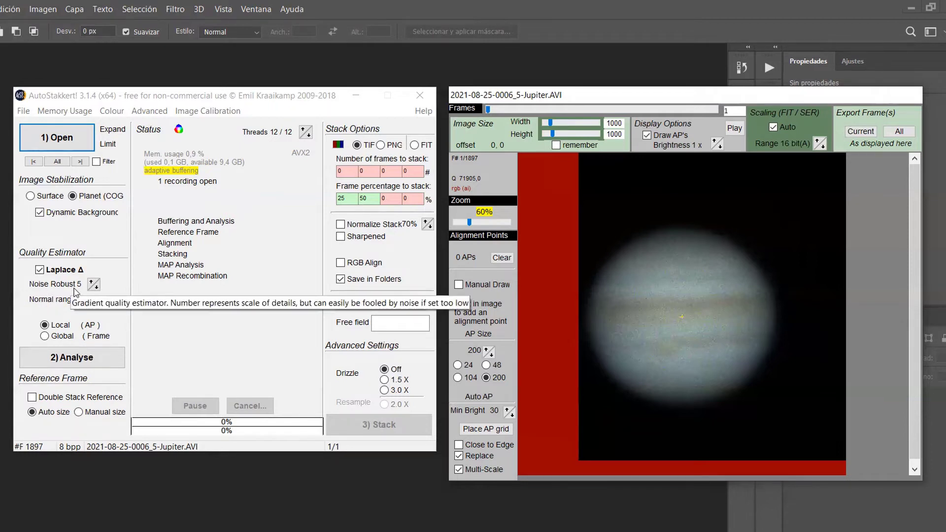
left_click(91, 281)
left_click(92, 282)
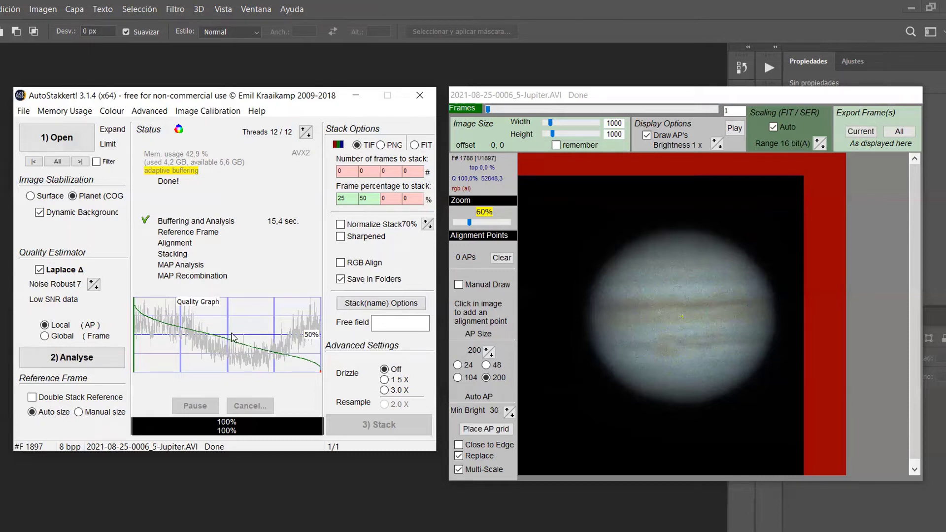
Enter 25 as the first frame percentage to stack and 75 as the third.
left_click(351, 200)
double_click(350, 199)
type("60")
key("BackSpace")
key("BackSpace")
type("25")
left_click(388, 202)
double_click(388, 202)
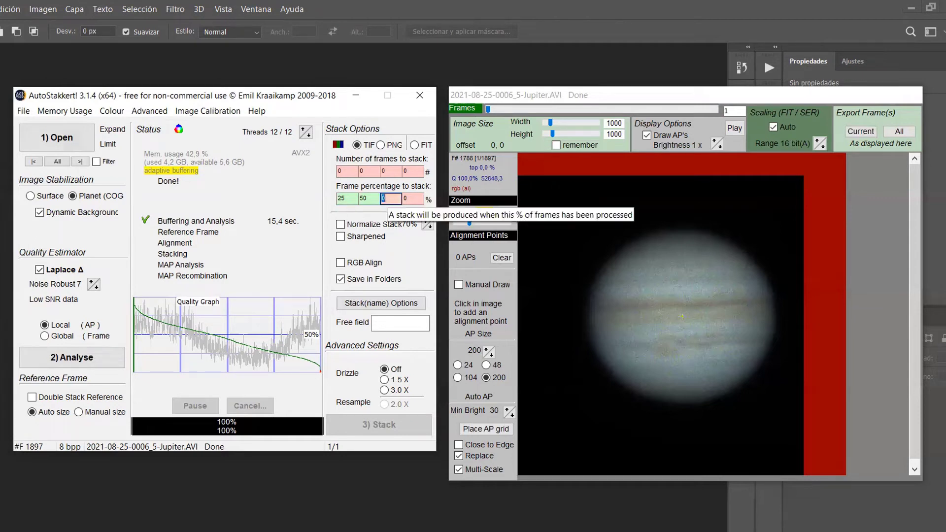
type("75")
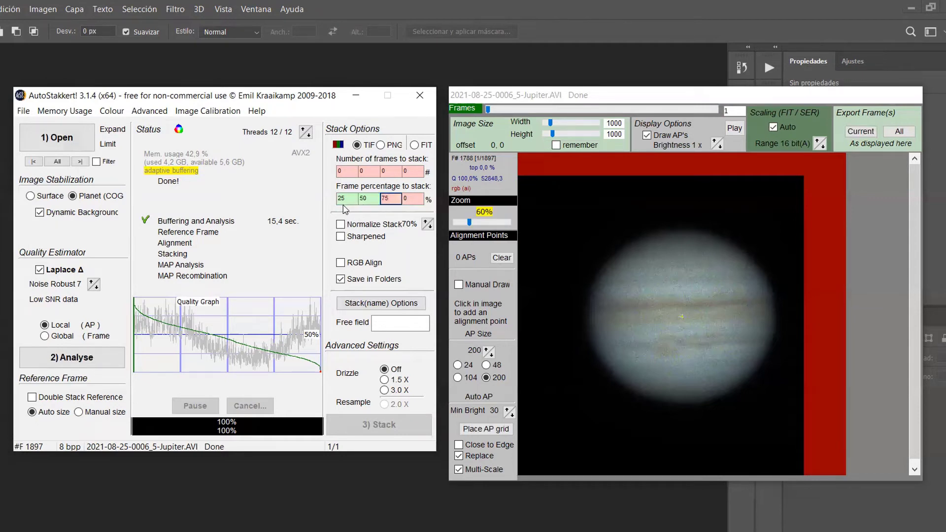
Set the first frame percentage to stack to 50 and the other percentages to 0.
left_click(369, 198)
key("Tab")
type("0")
double_click(356, 198)
type("0")
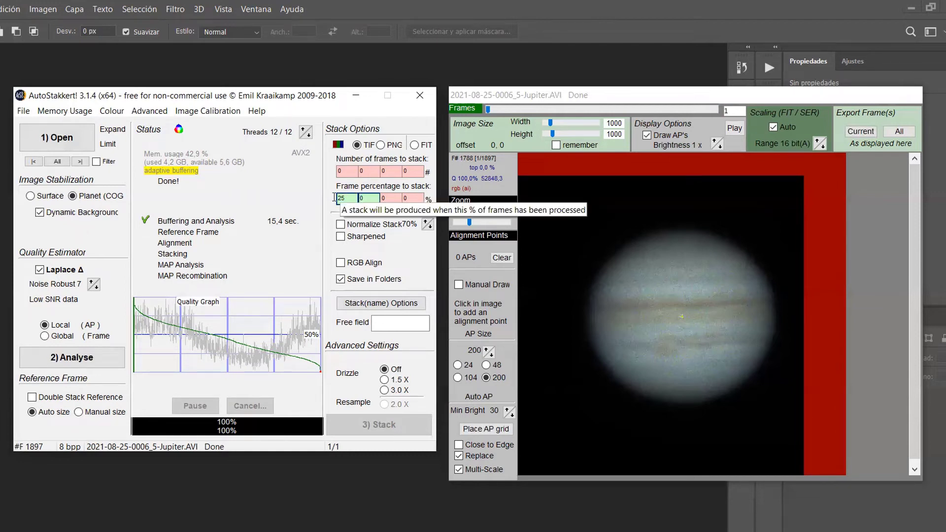
key("shift+Tab")
type("50")
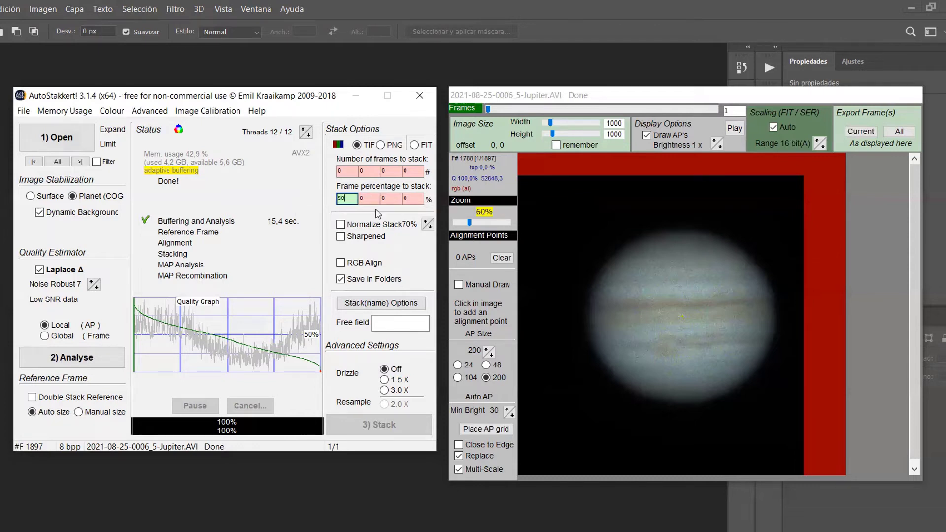
key("Tab")
Set Noise Robust to 5 and run the frame quality analysis again.
left_click(97, 287)
left_click(97, 287)
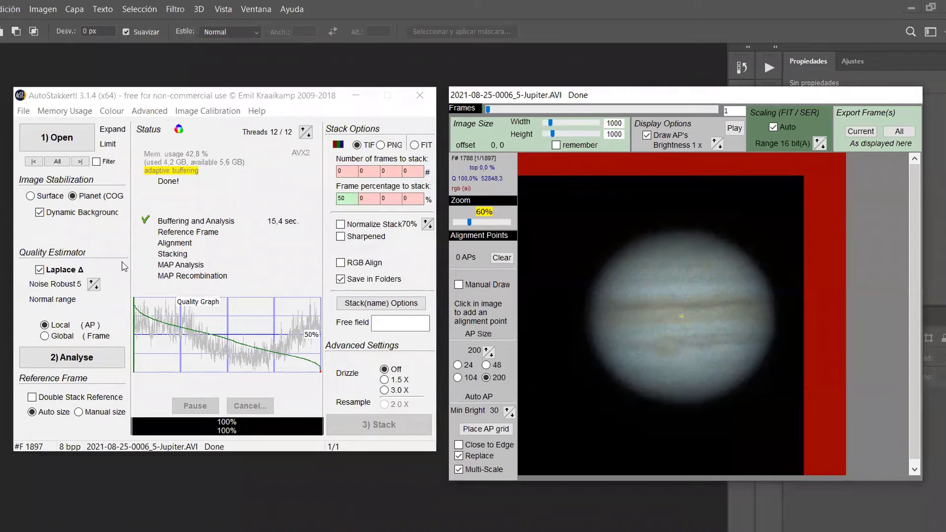
left_click(72, 357)
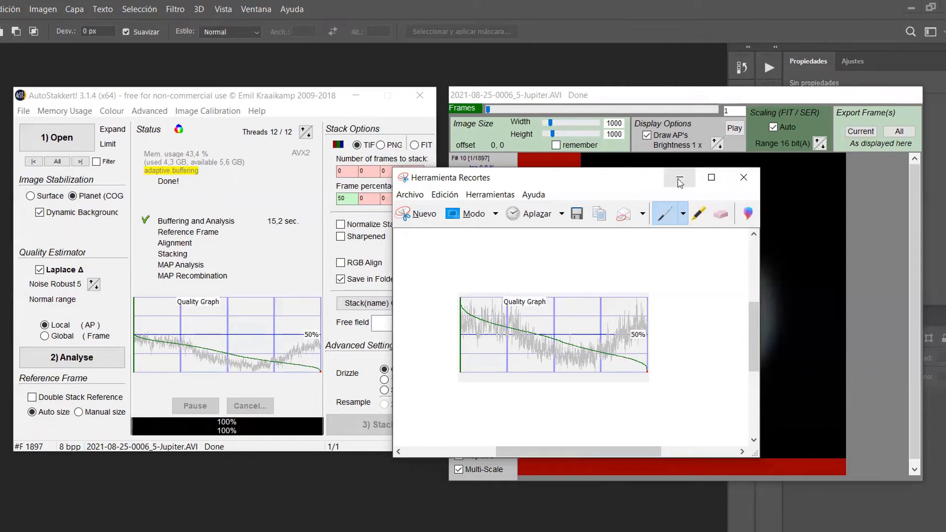
Set Noise Robust back to 7 and re-analyse the recording.
left_click(91, 287)
left_click(91, 287)
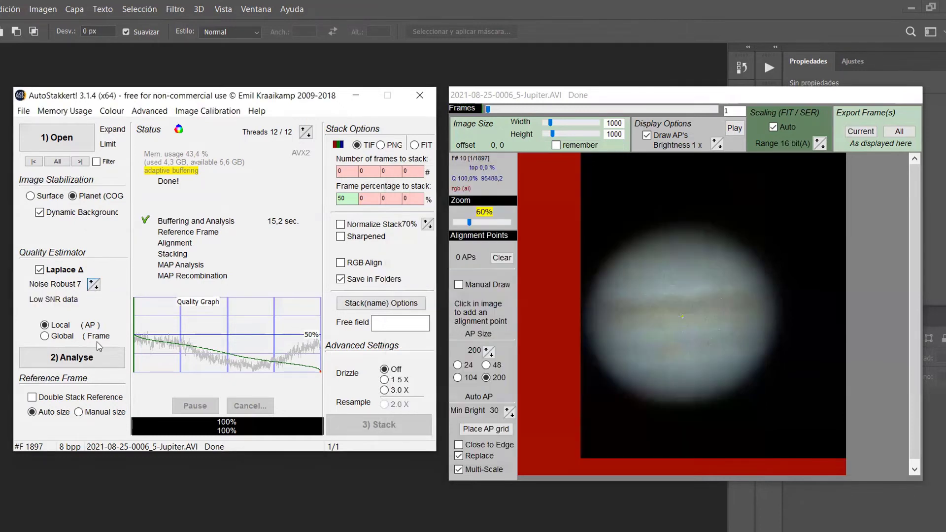
left_click(99, 367)
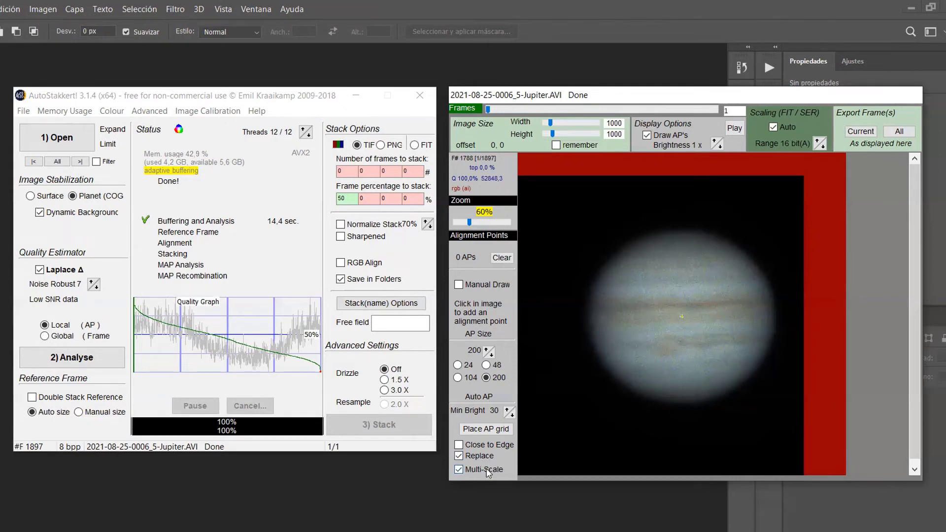
Place an alignment point grid with AP size 104 across the planet and stack the frames.
left_click(499, 429)
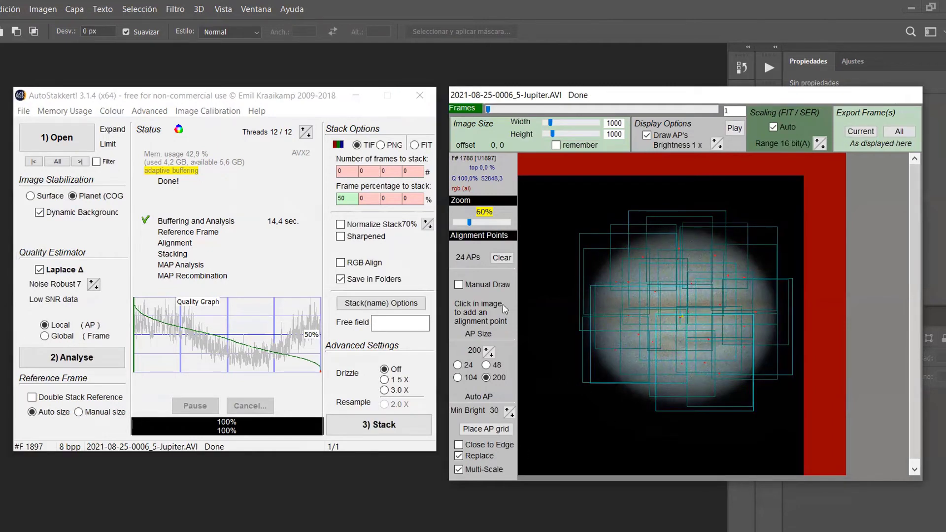
left_click(502, 258)
left_click(470, 378)
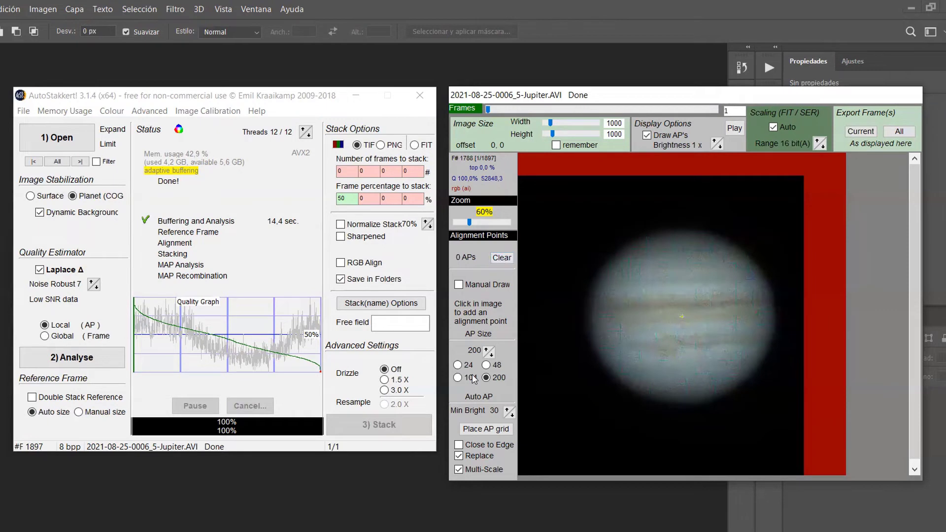
left_click(500, 427)
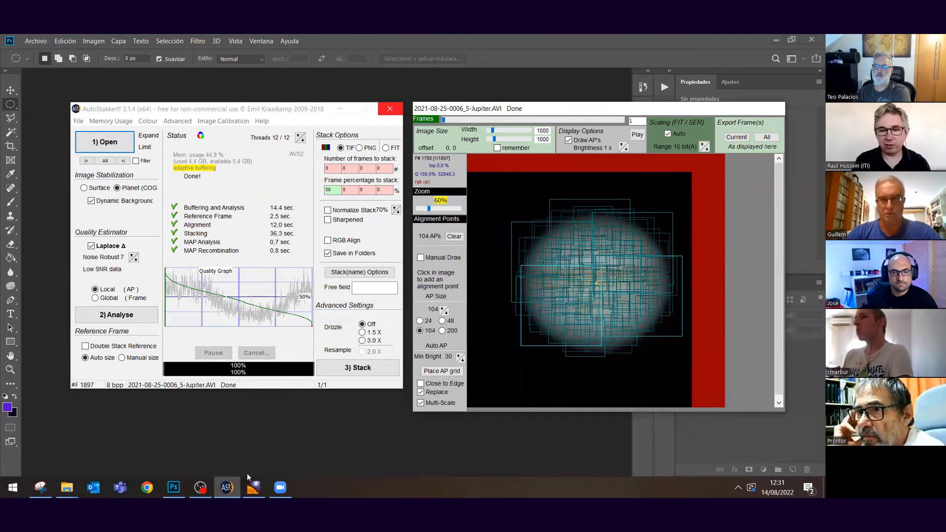
left_click(390, 108)
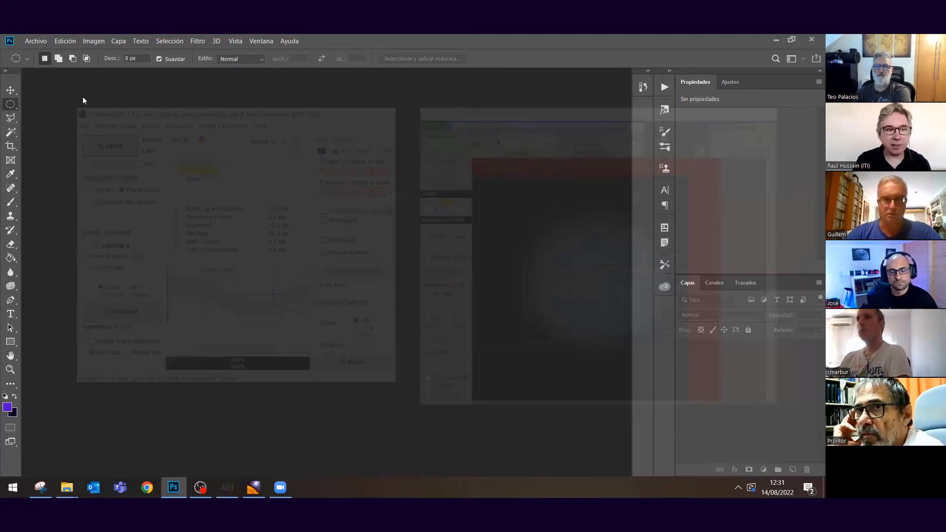
key("alt+Tab")
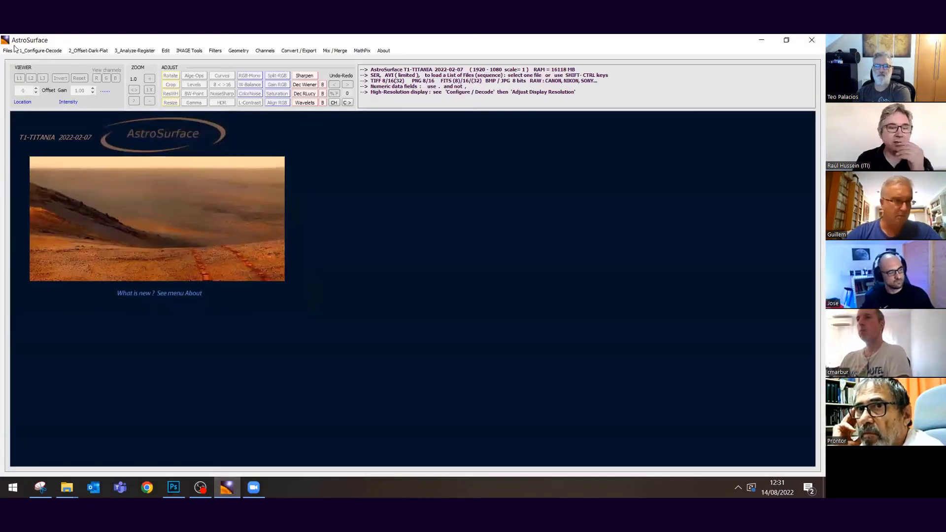
left_click(11, 49)
left_click(25, 64)
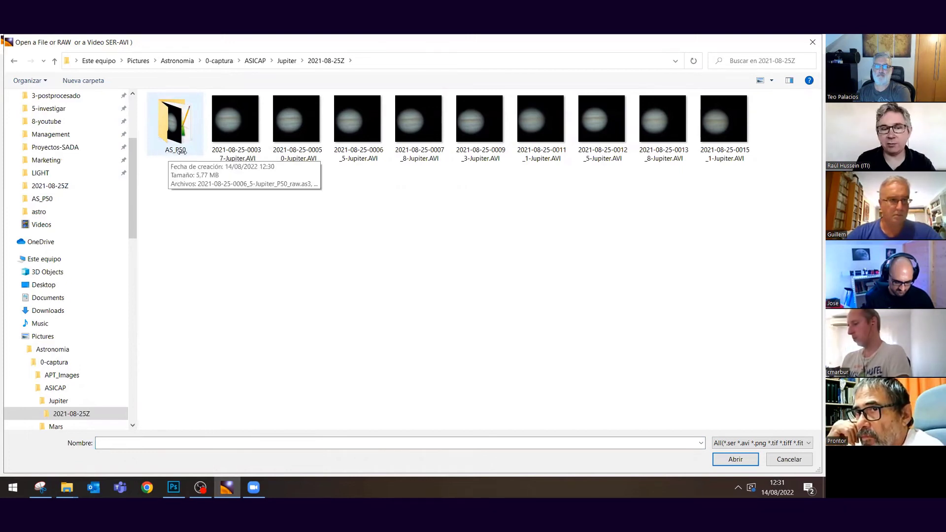
double_click(181, 151)
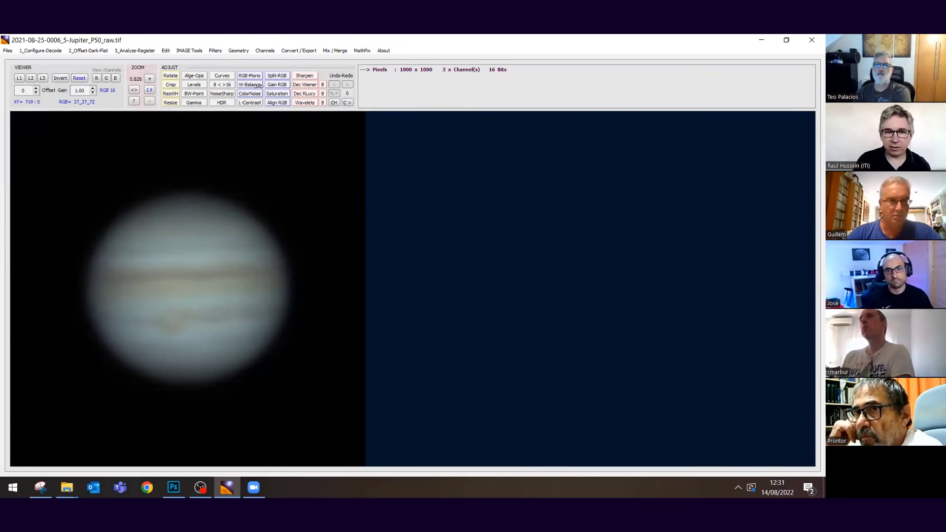
Align the RGB channels using a region around Jupiter, and apply auto white balance at 90% strength.
left_click(277, 103)
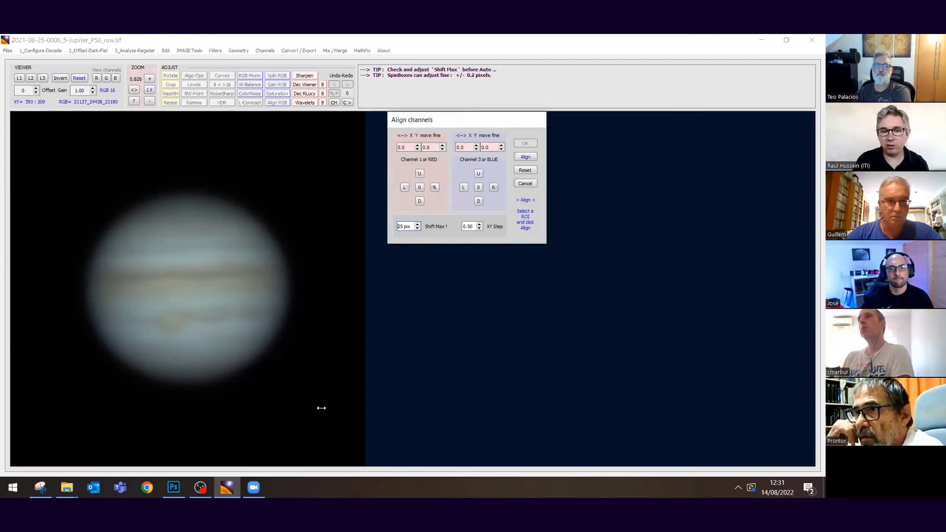
left_click_drag(66, 149, 321, 408)
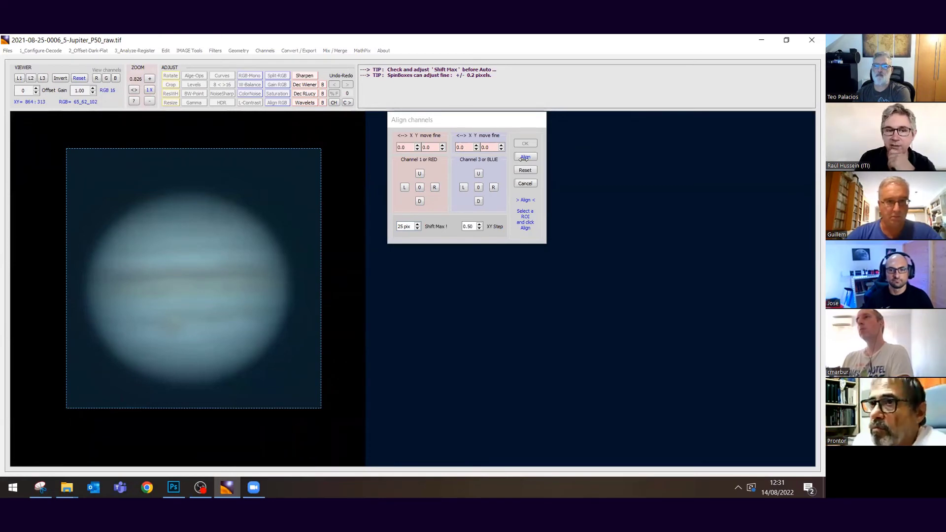
left_click(524, 157)
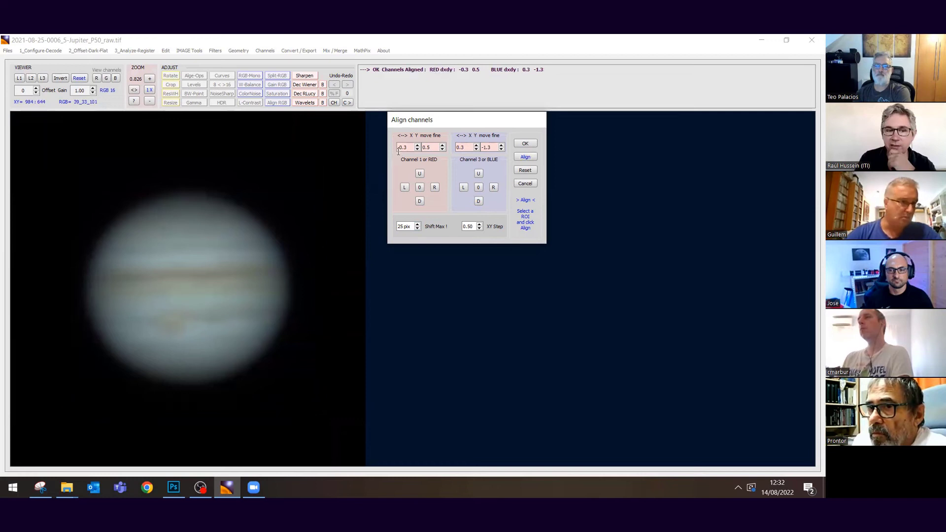
left_click(526, 143)
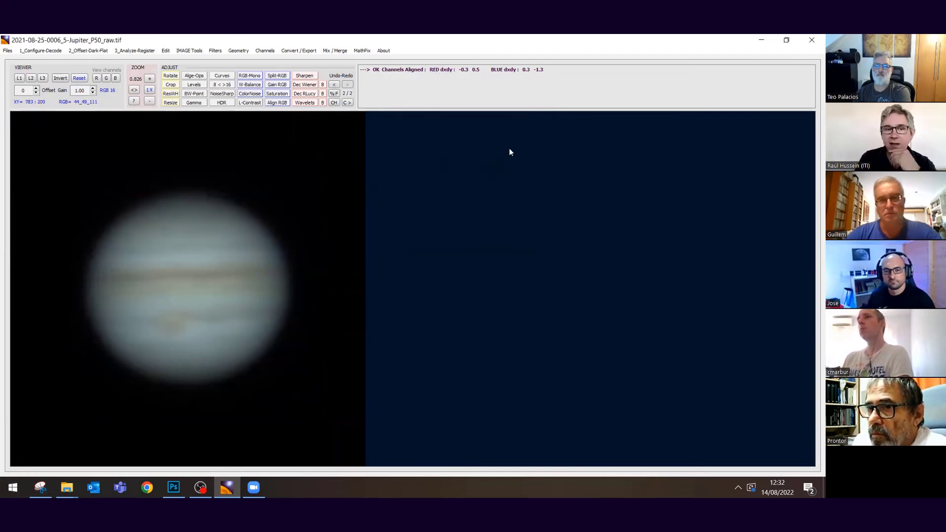
left_click(250, 85)
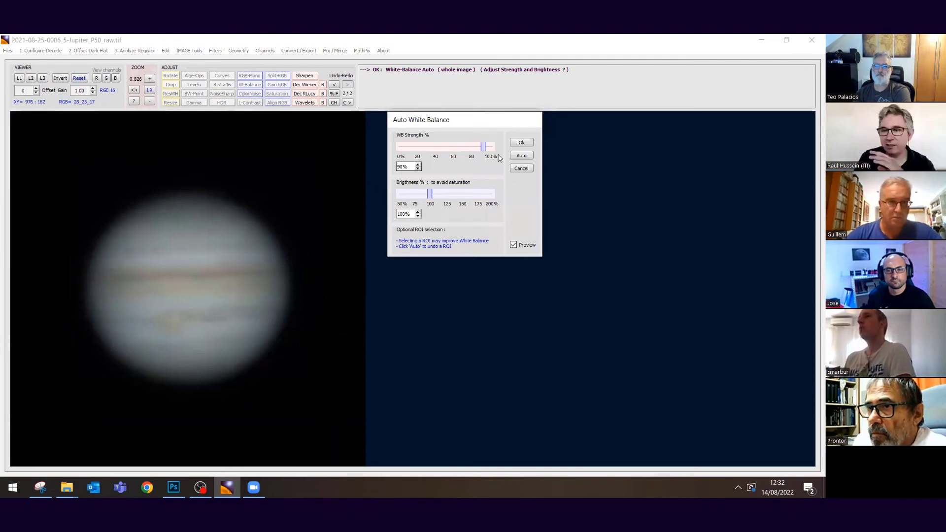
left_click(521, 143)
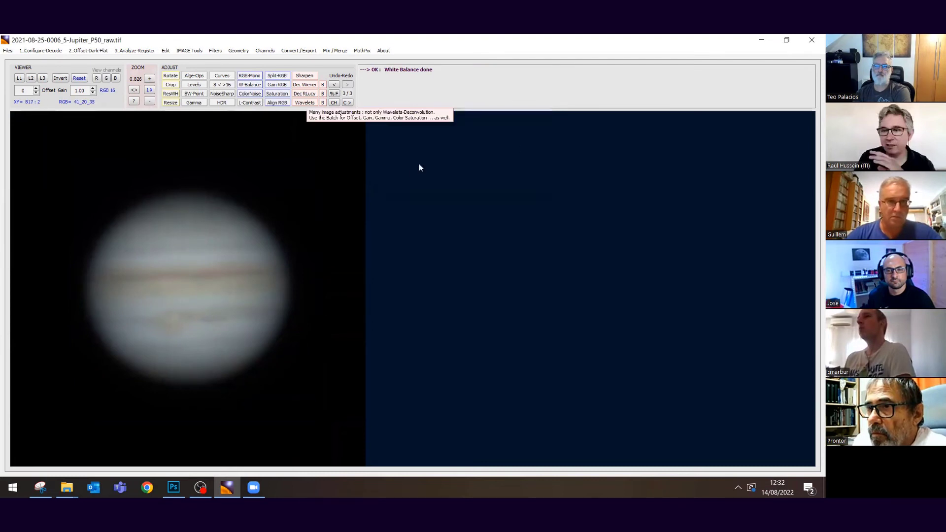
Open the Wavelets-Deconvolution adjustments, reset the loaded parameters and select a preview region around Jupiter.
left_click(304, 103)
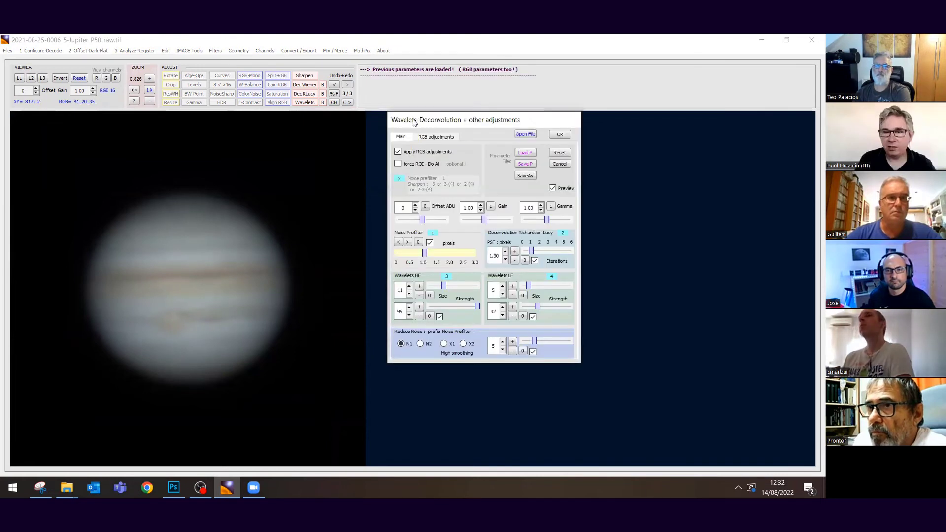
left_click_drag(414, 122, 406, 121)
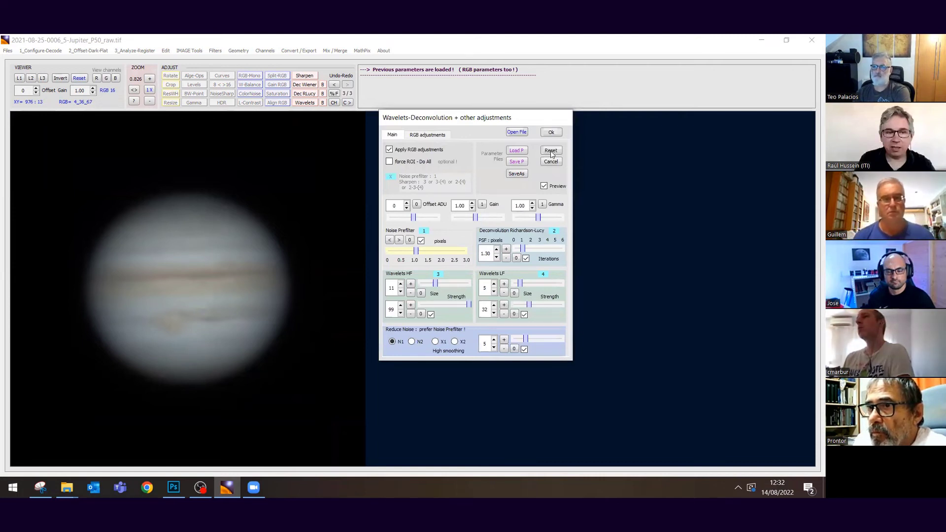
left_click(551, 150)
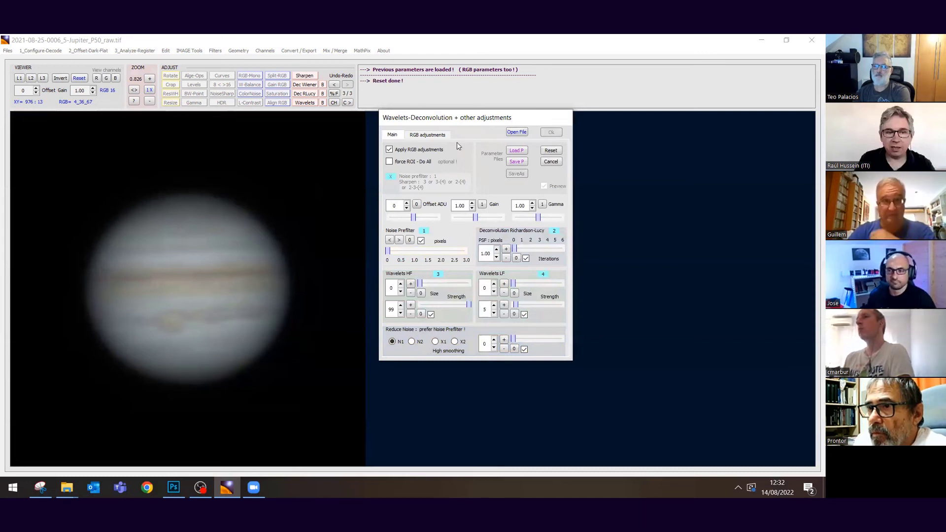
left_click(36, 262)
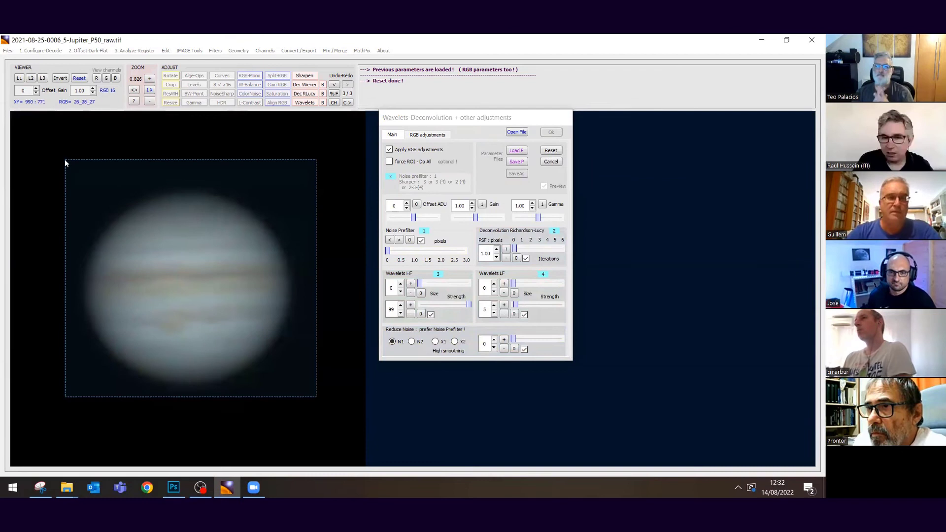
left_click(452, 322)
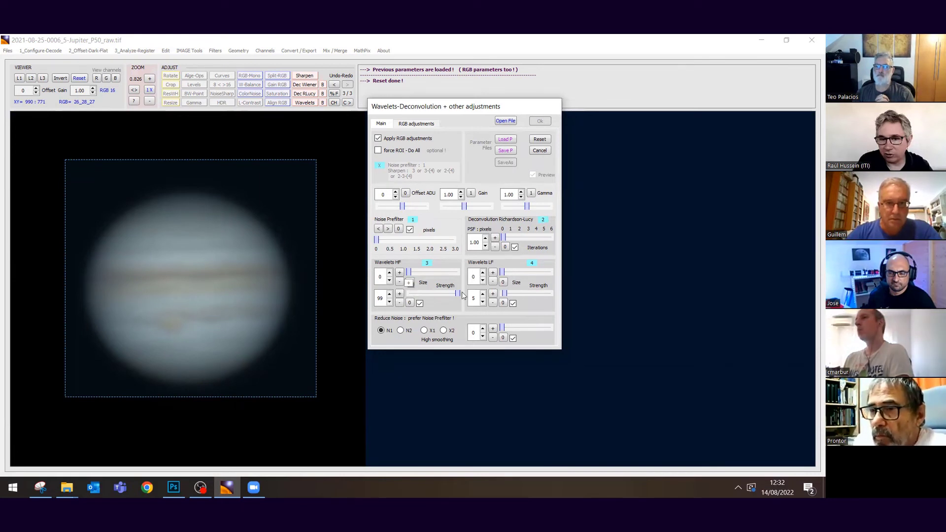
Set the Wavelets HF size to 14 and the noise prefilter to 1.0 pixel.
left_click(399, 273)
left_click(400, 273)
left_click(400, 273)
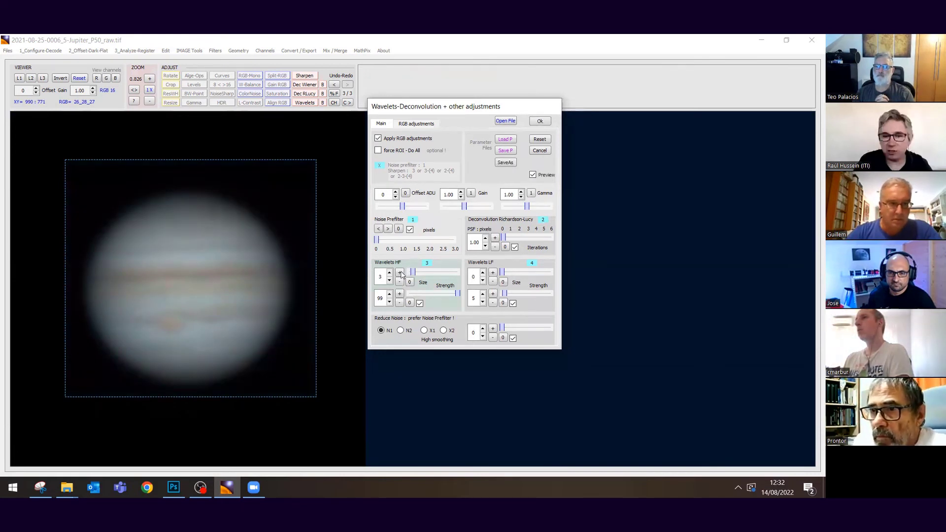
left_click(400, 272)
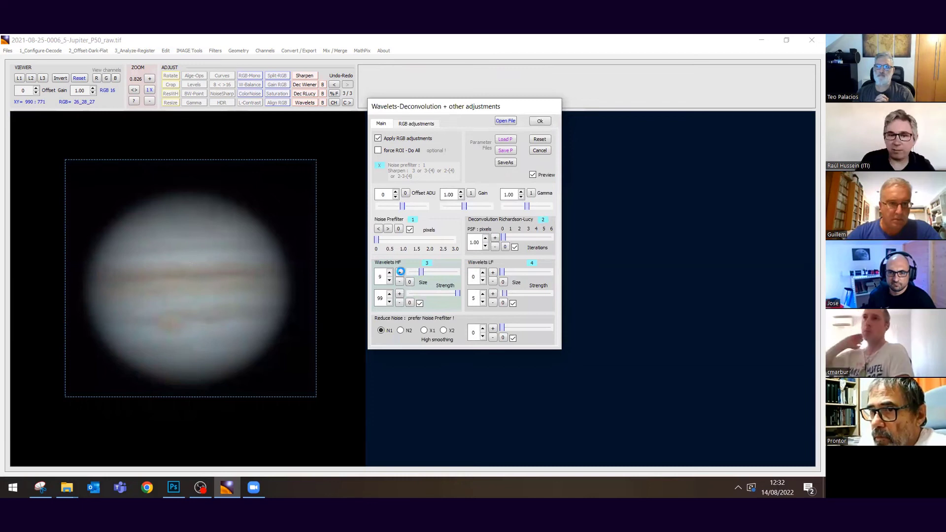
left_click(400, 272)
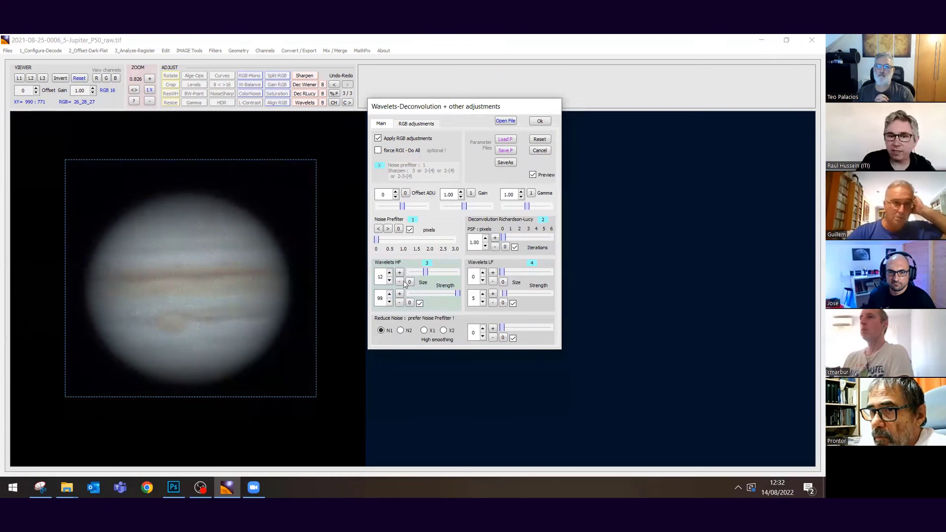
left_click(388, 239)
left_click(389, 272)
left_click(389, 273)
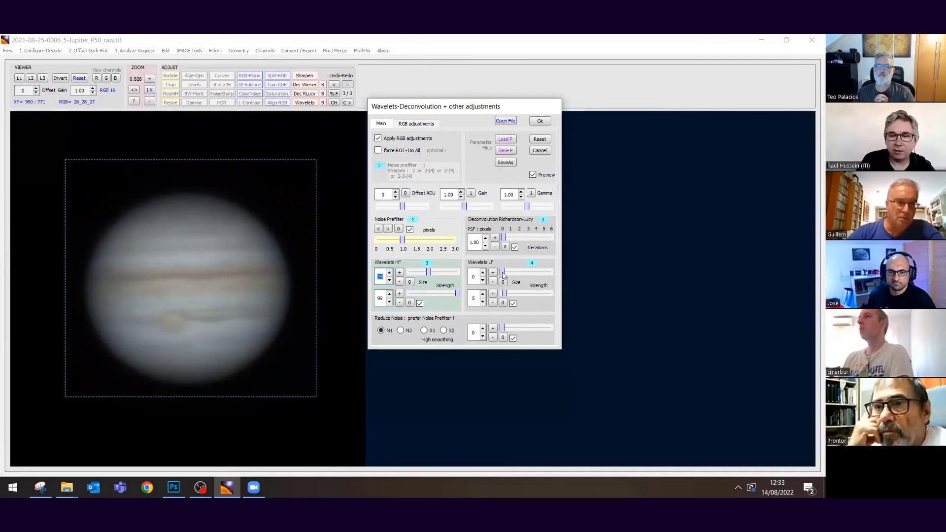
Set the Wavelets LF size to 14 and its strength to 36.
left_click_drag(504, 276, 518, 296)
left_click(520, 295)
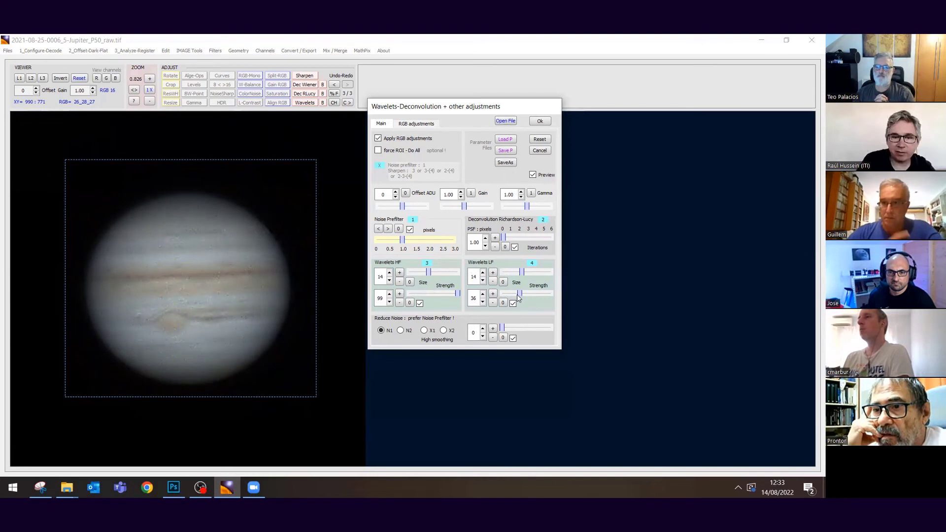
Set the Wavelets LF size to 12 and its strength to 32, and raise the noise prefilter to slightly below 1.5 pixels.
left_click_drag(525, 268, 518, 272)
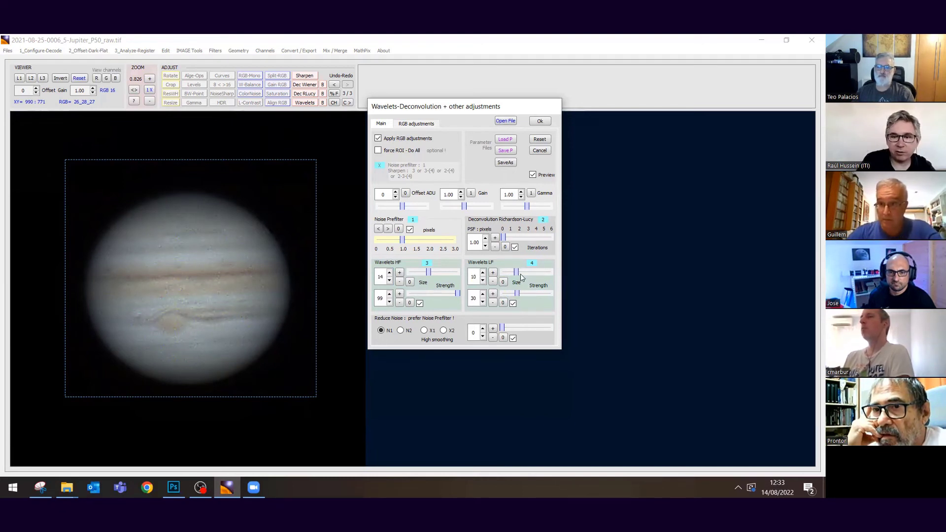
left_click(520, 274)
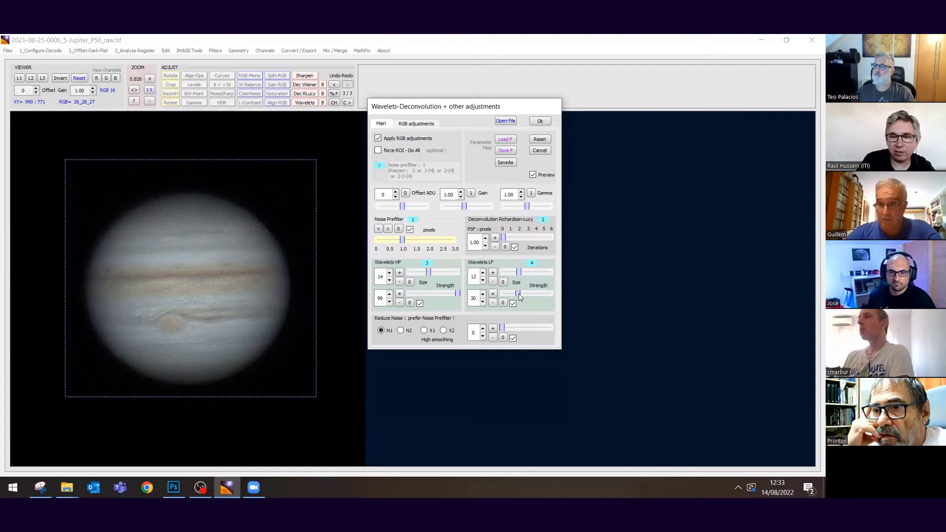
left_click(412, 246)
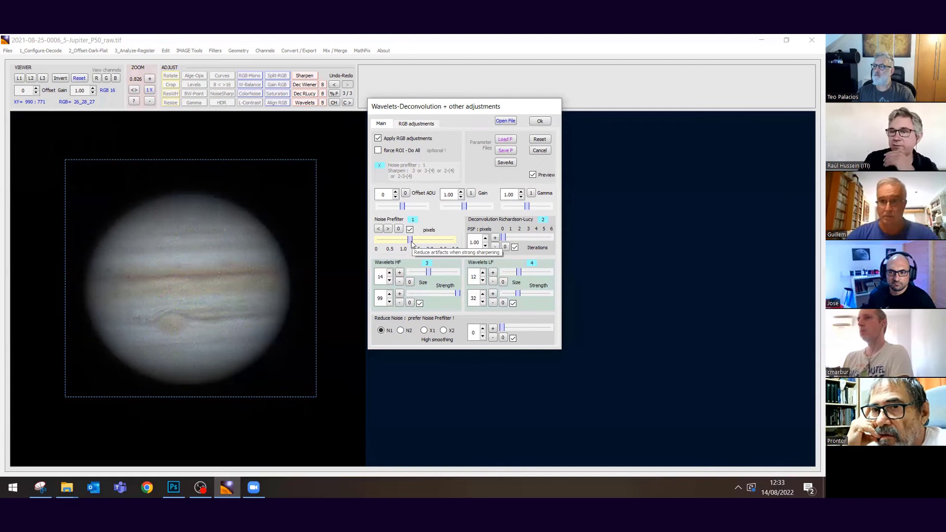
left_click(415, 243)
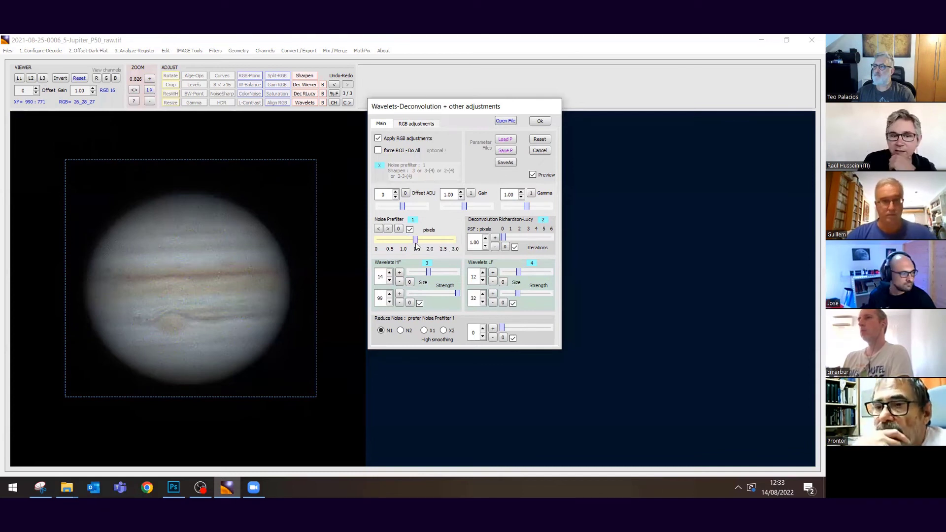
left_click_drag(414, 241, 411, 239)
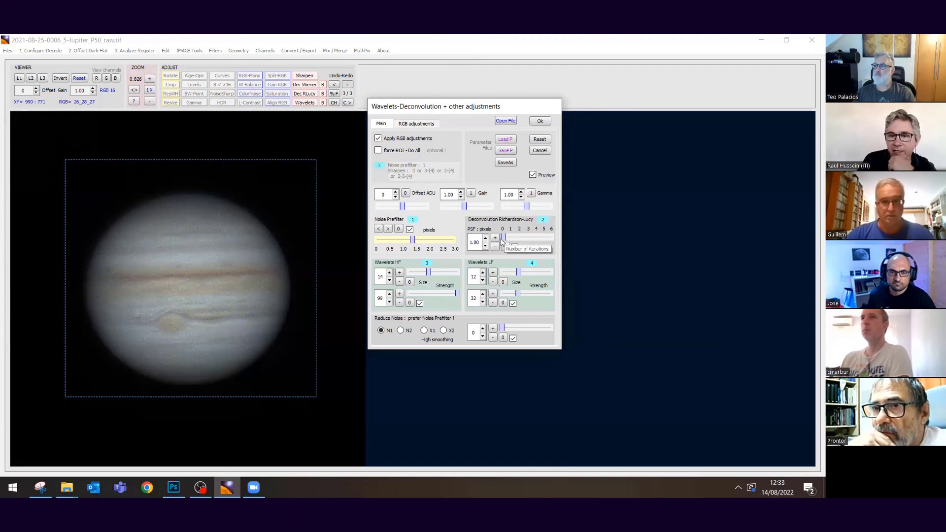
Set the Richardson-Lucy deconvolution to 2 iterations with a PSF of 1.00 pixel and compare the preview with and without it.
left_click_drag(503, 238, 519, 238)
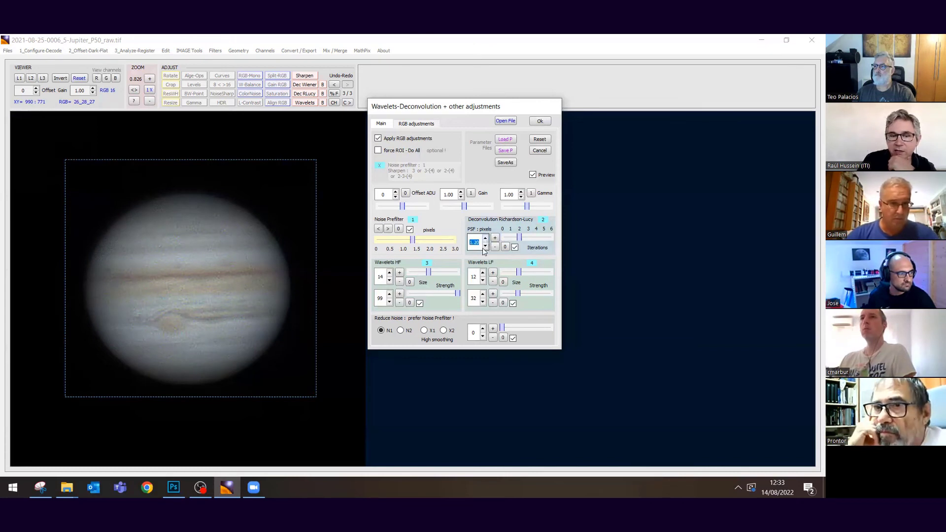
left_click(515, 246)
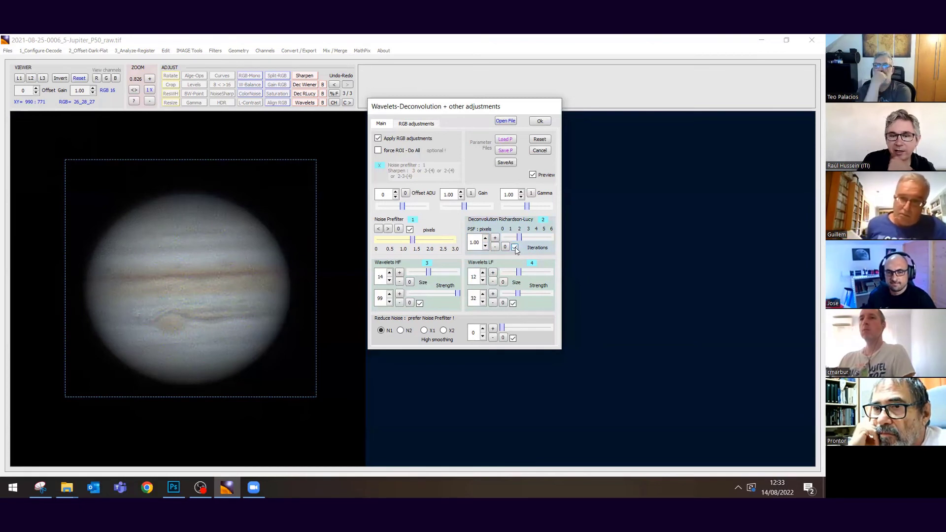
Compare the preview with Wavelets LF off and on, set the LF size to 13, fine-tune its strength and apply the adjustments.
left_click(513, 303)
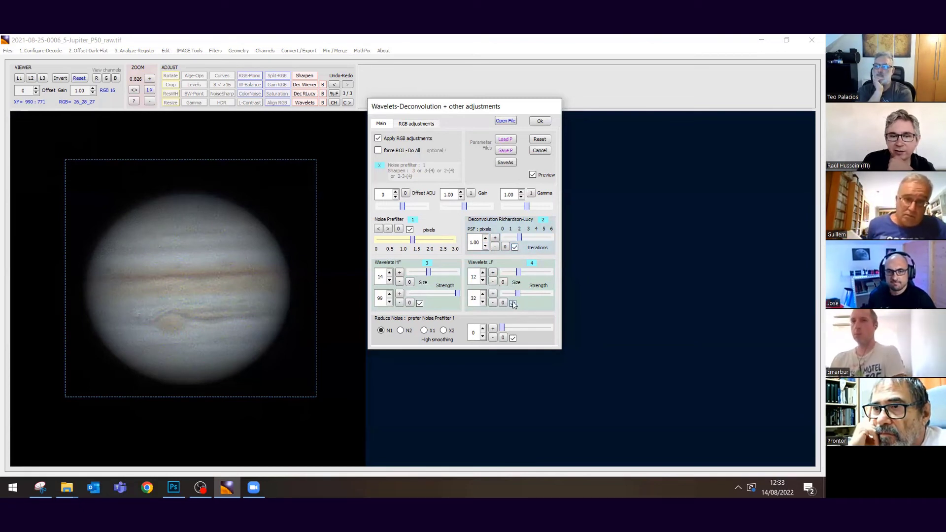
left_click(513, 303)
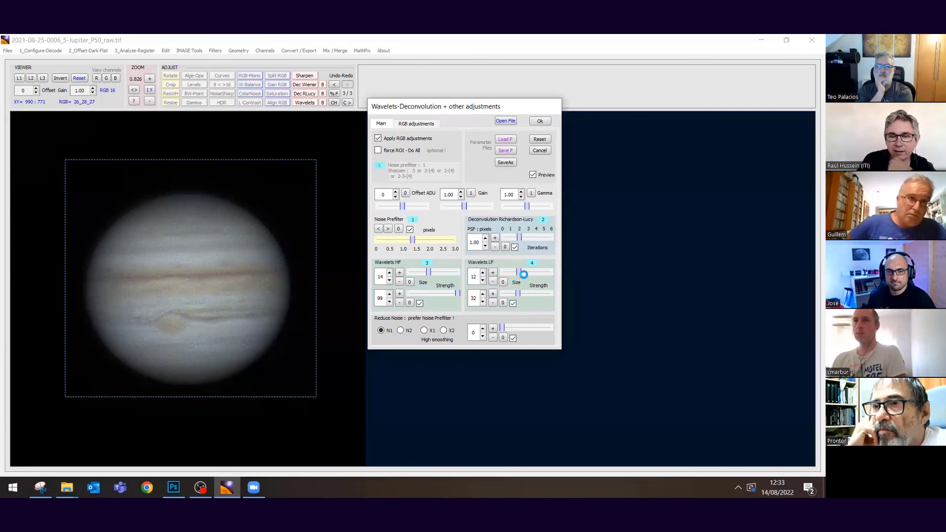
left_click_drag(523, 273, 519, 274)
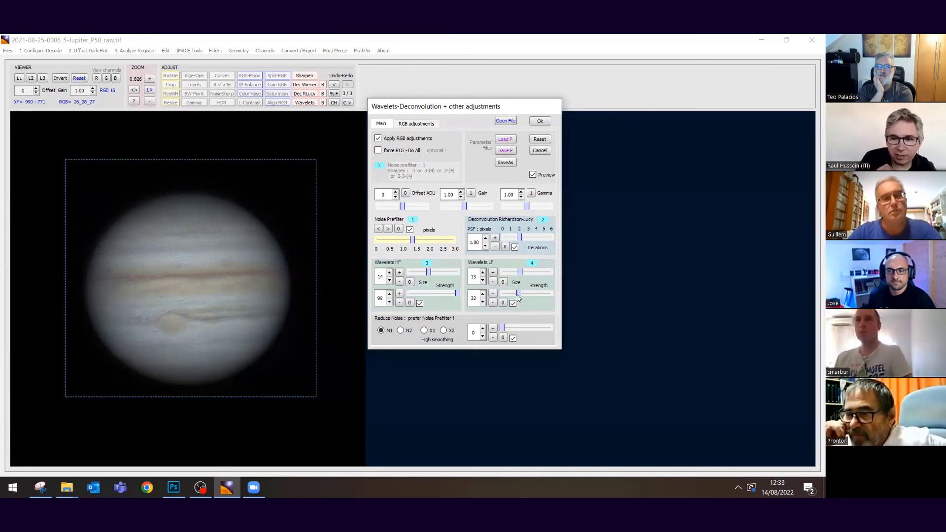
left_click_drag(518, 295, 519, 294)
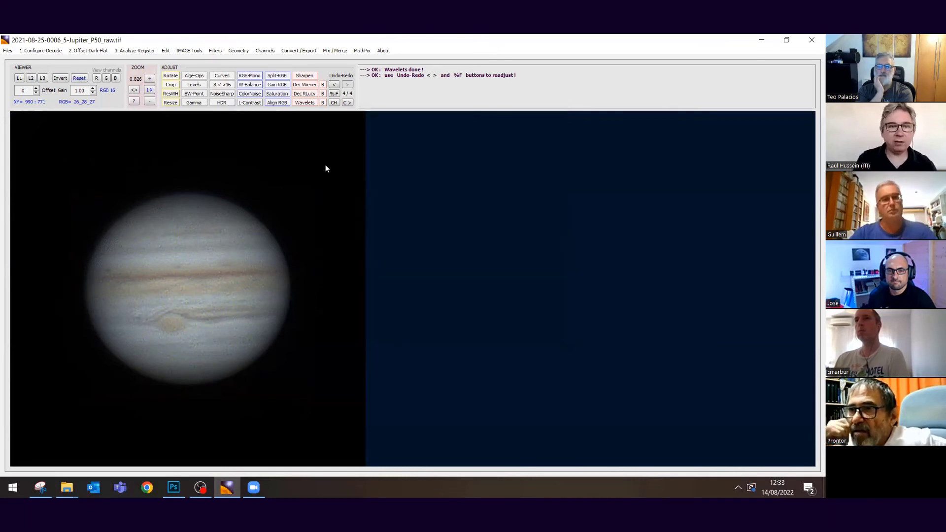
key("ctrl+s")
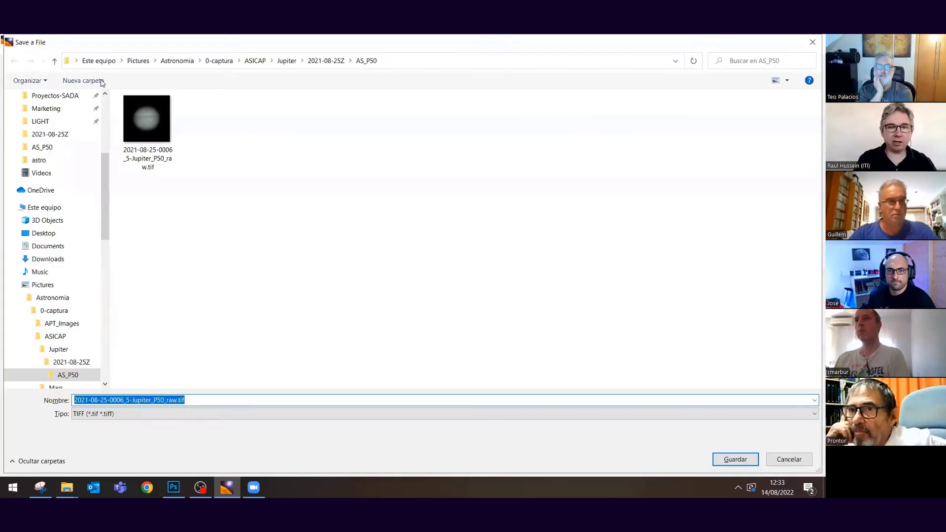
left_click(83, 81)
type("astro")
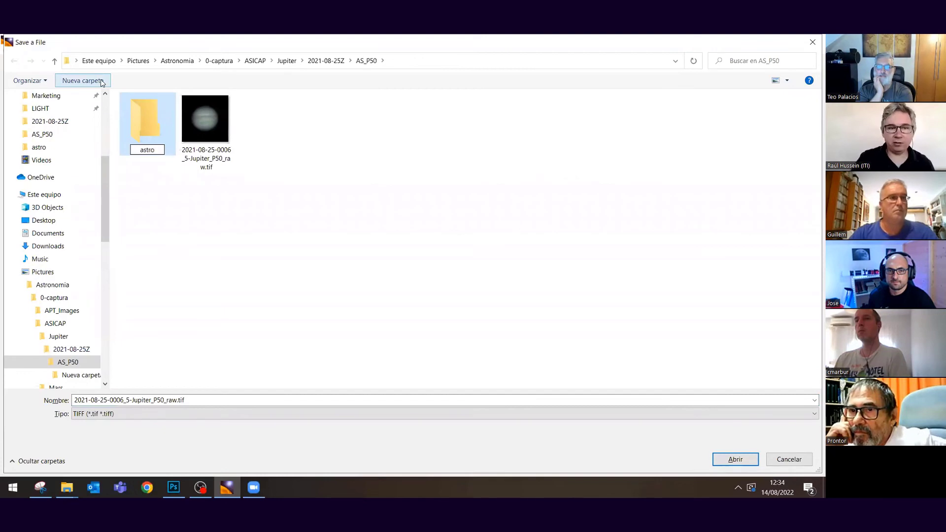
key("Return")
key("Return")
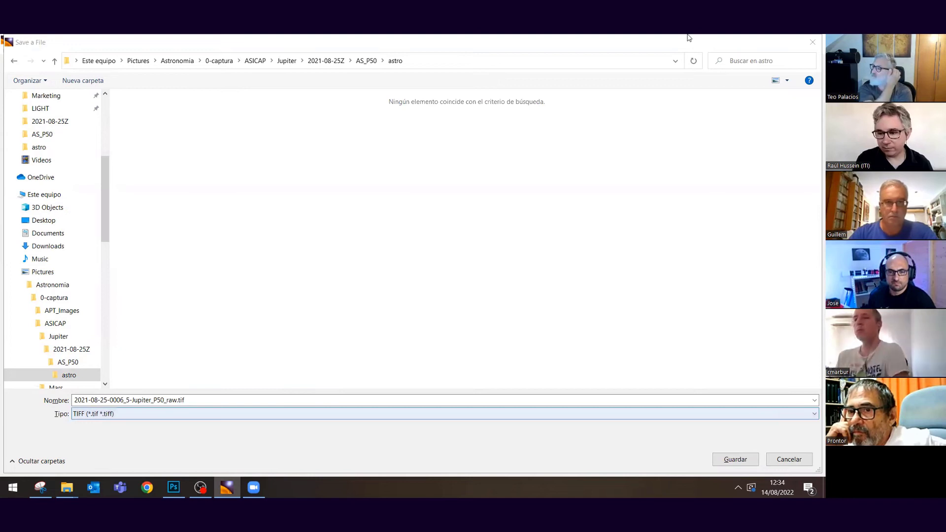
key("Return")
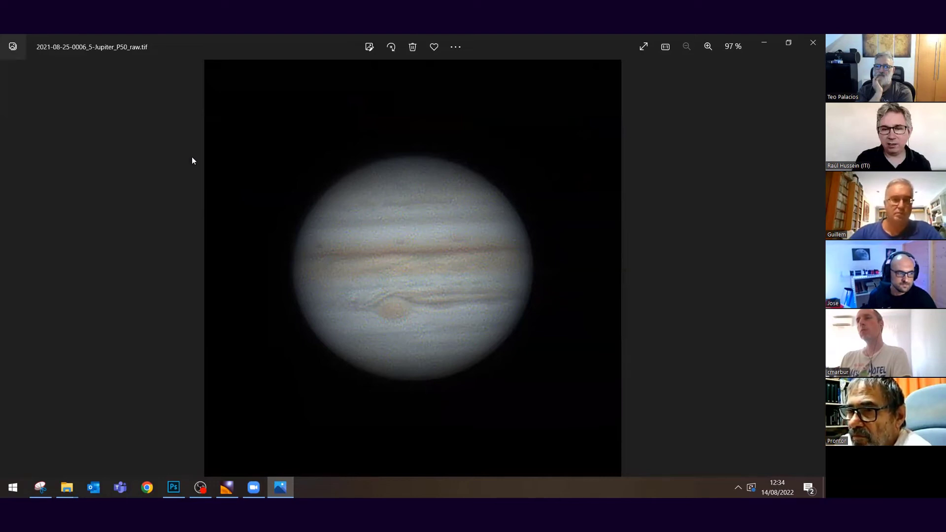
Open the processed Jupiter TIFFs in the image viewer, compare the images of the sequence, and close the viewer.
left_click(153, 433)
double_click(376, 123)
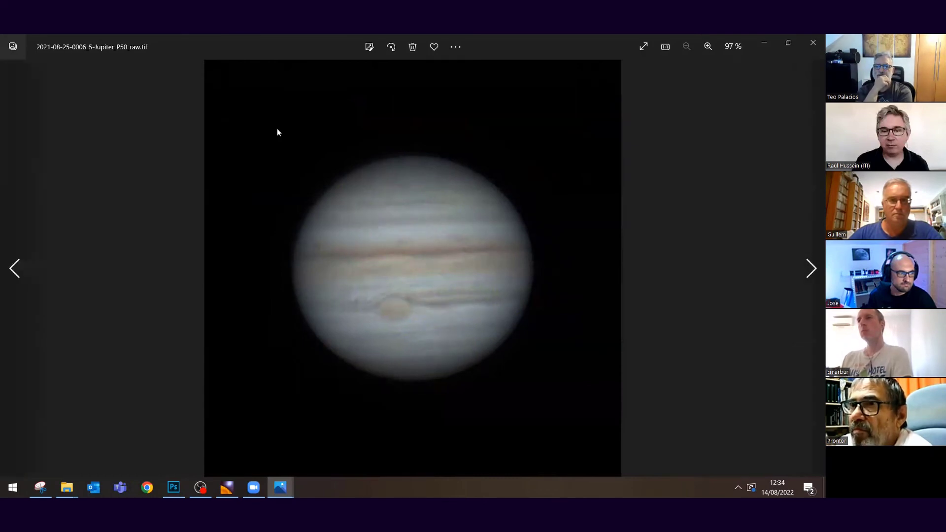
key("Right")
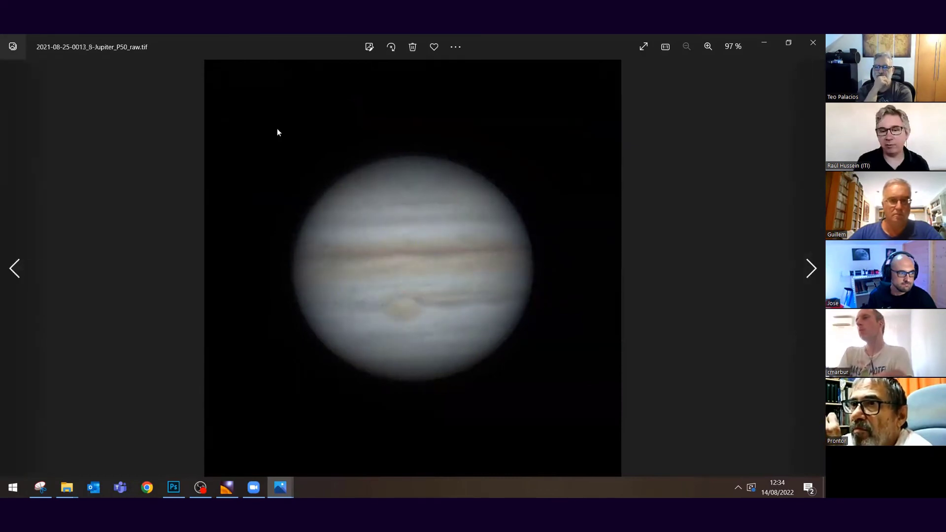
key("Left")
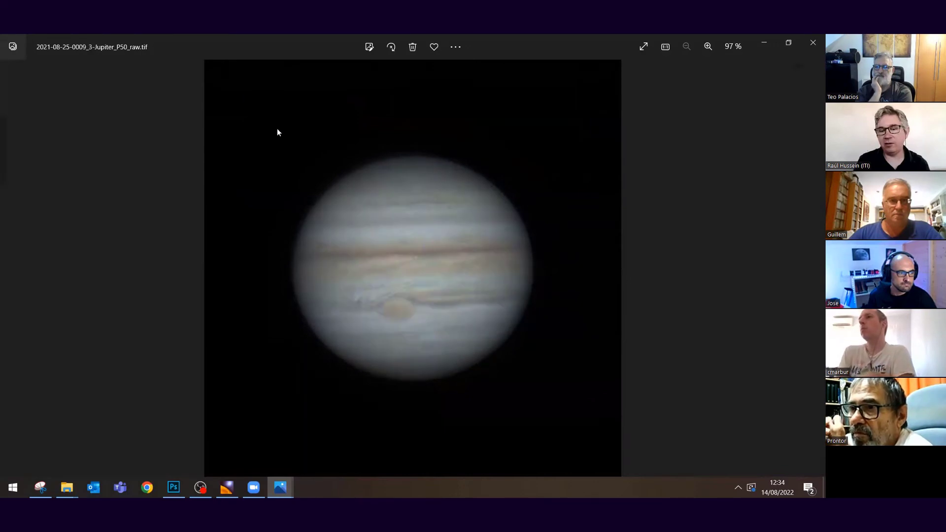
key("Right")
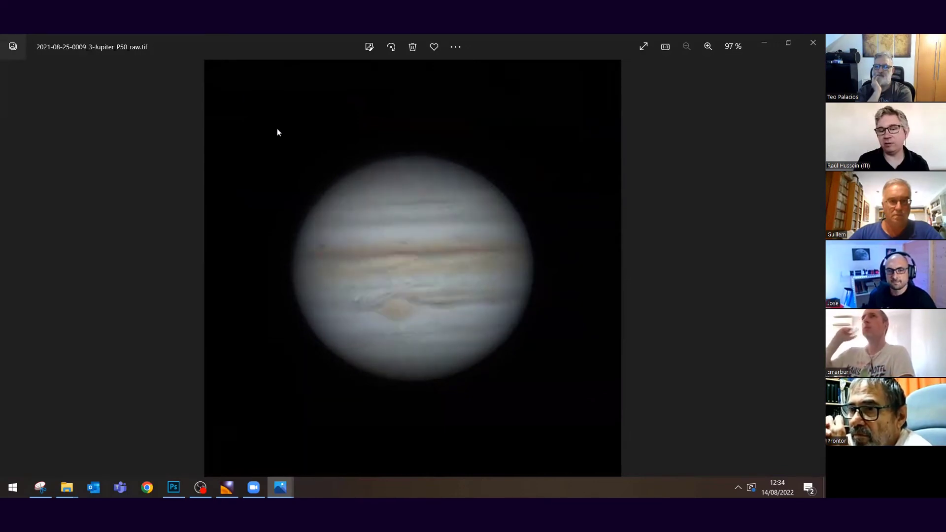
key("Left")
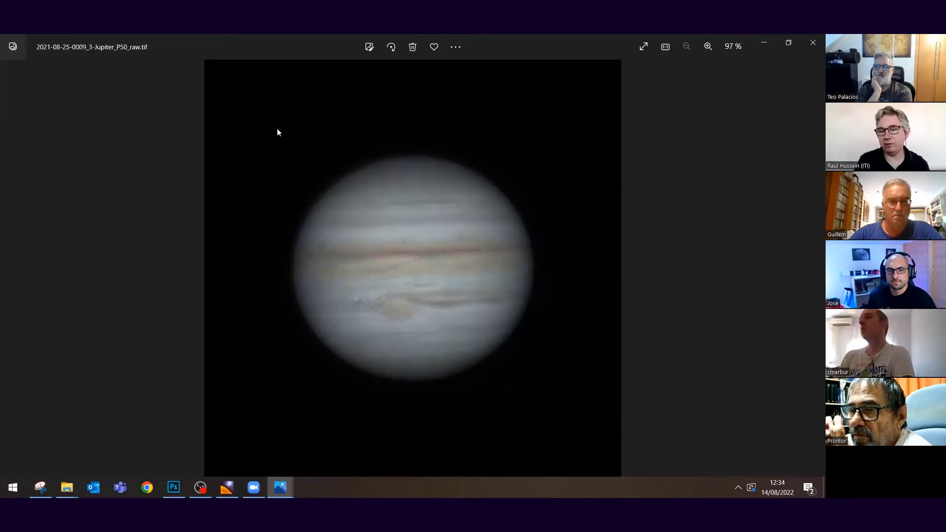
key("Right")
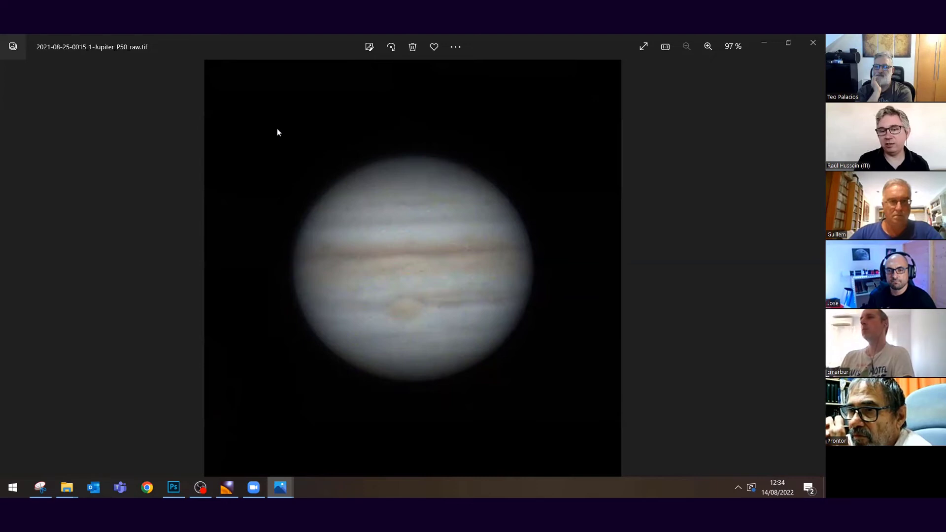
key("Left")
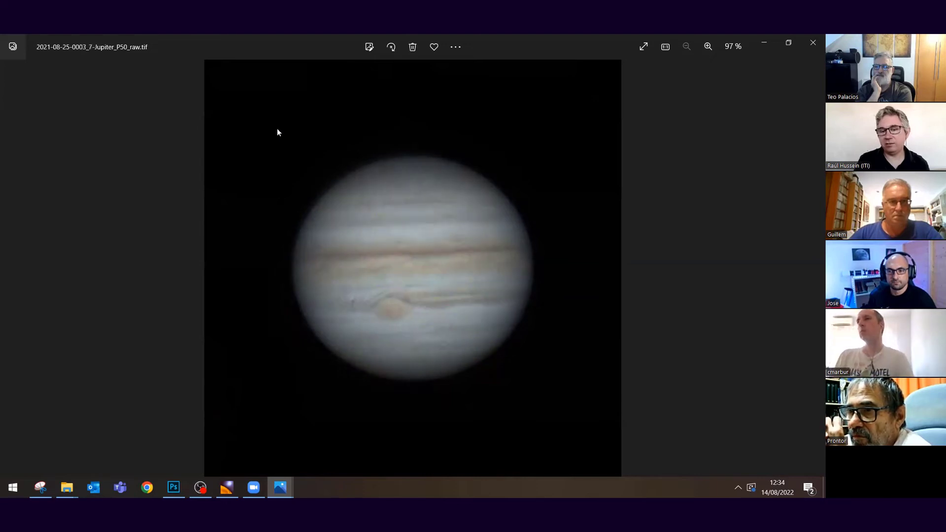
key("Right")
key("Left")
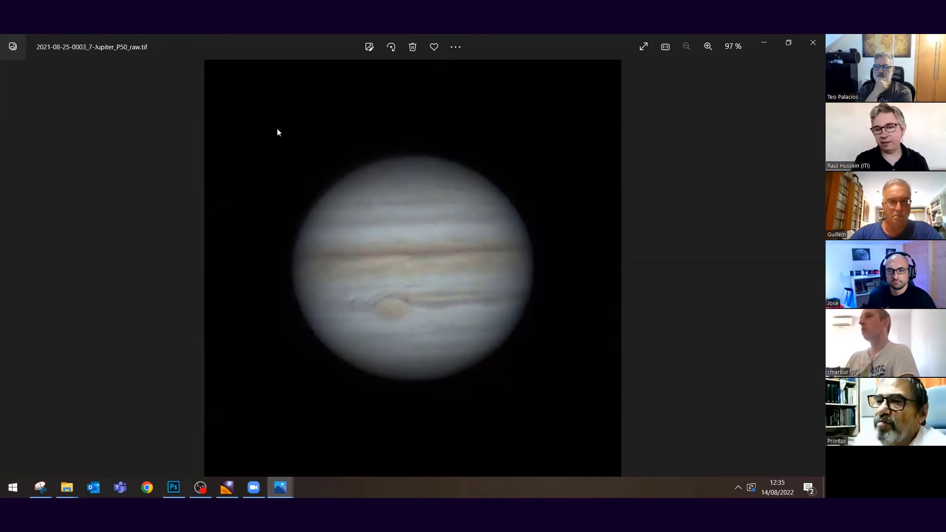
key("Left")
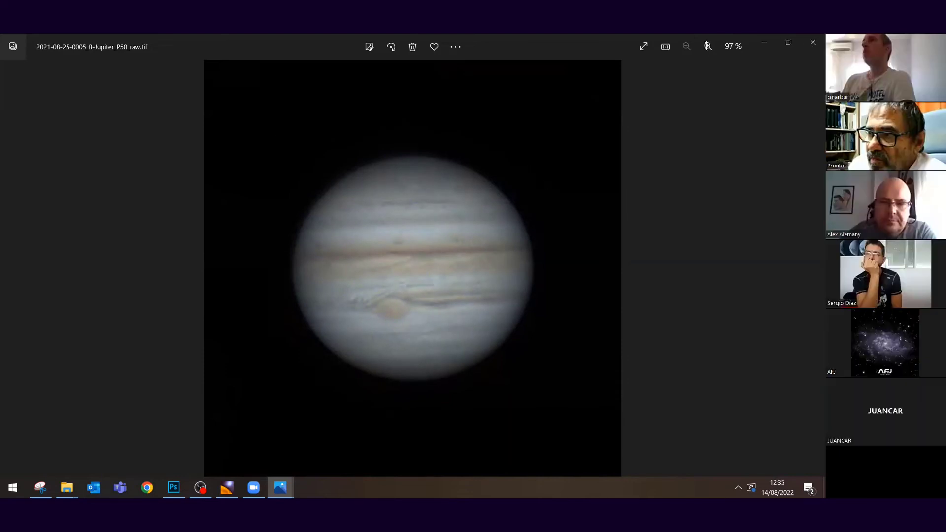
left_click(813, 42)
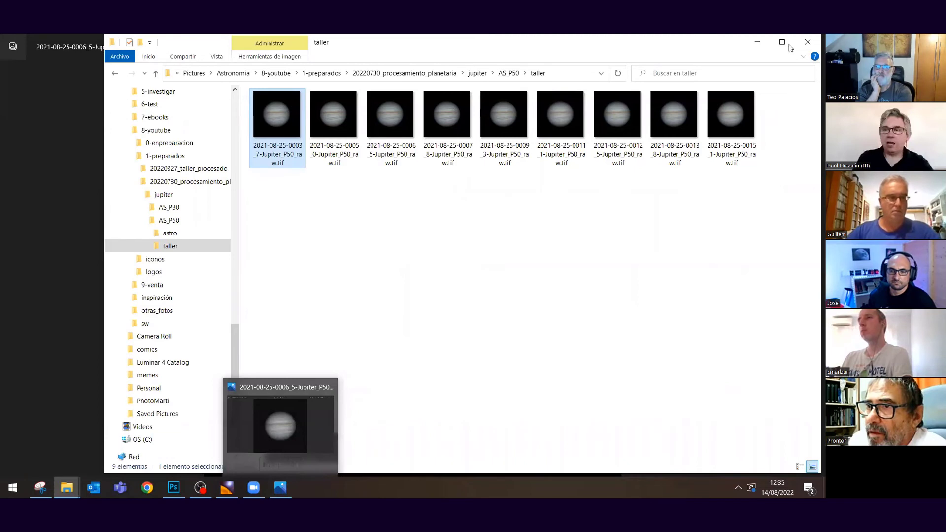
left_click(16, 52)
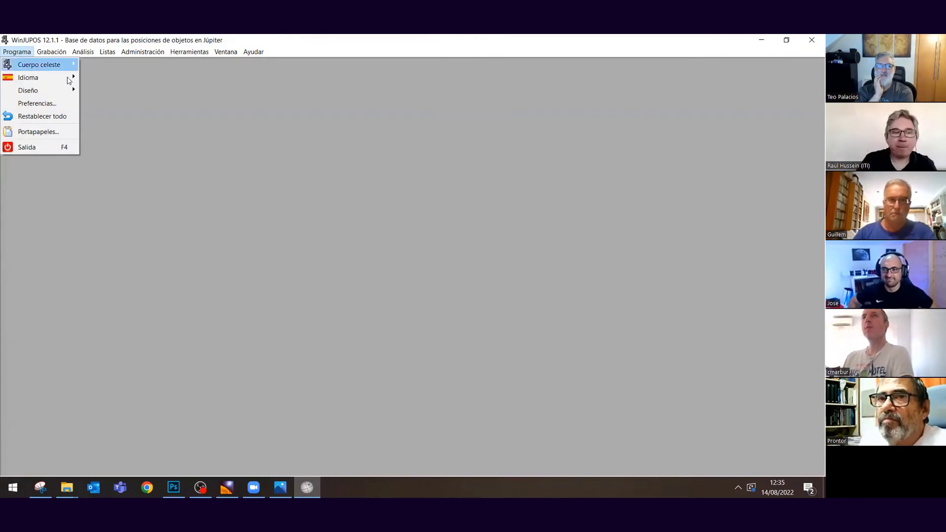
mouse_move(54, 61)
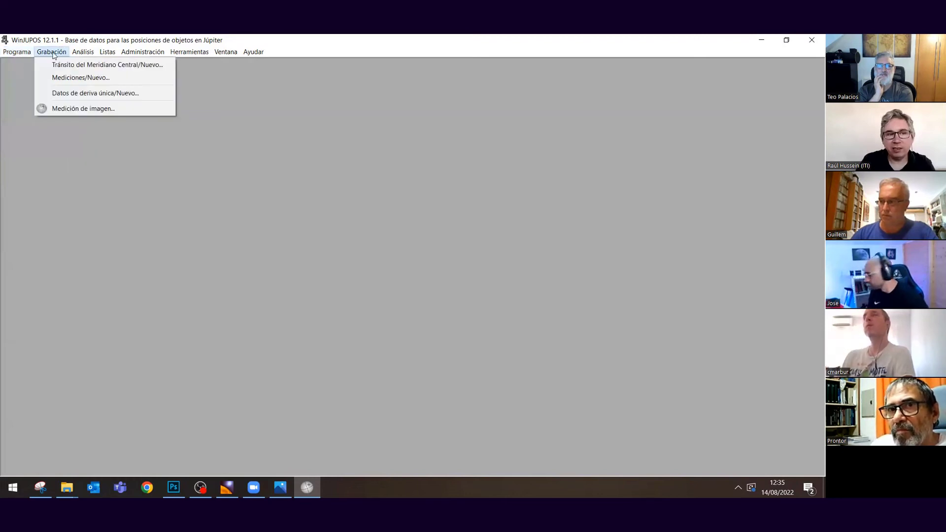
left_click(71, 109)
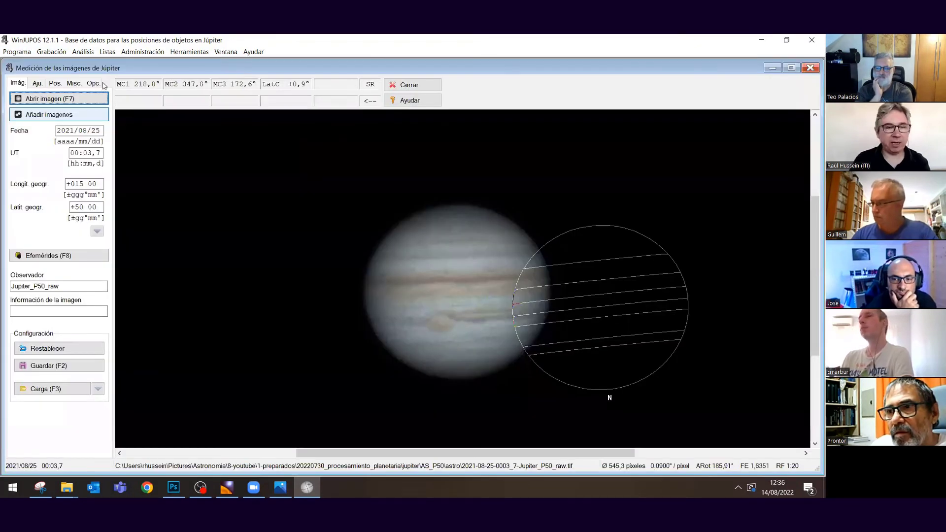
left_click(50, 84)
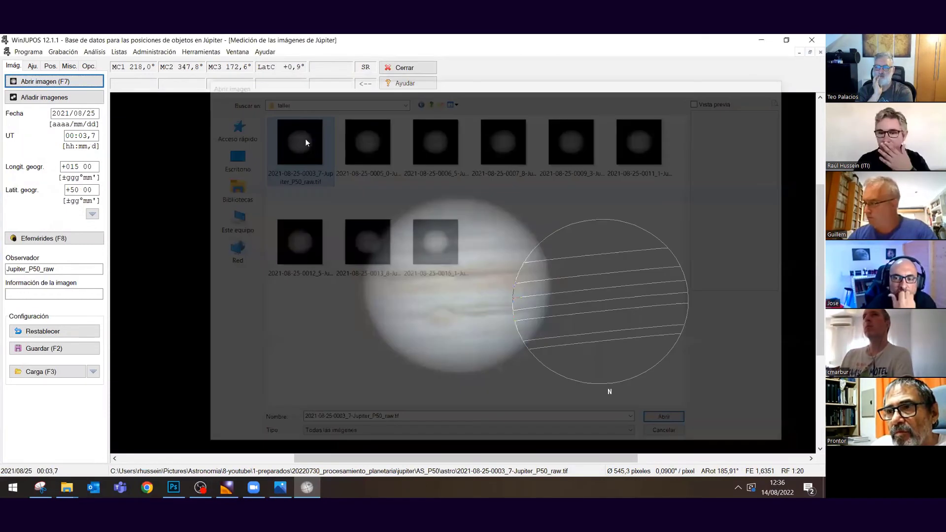
double_click(305, 143)
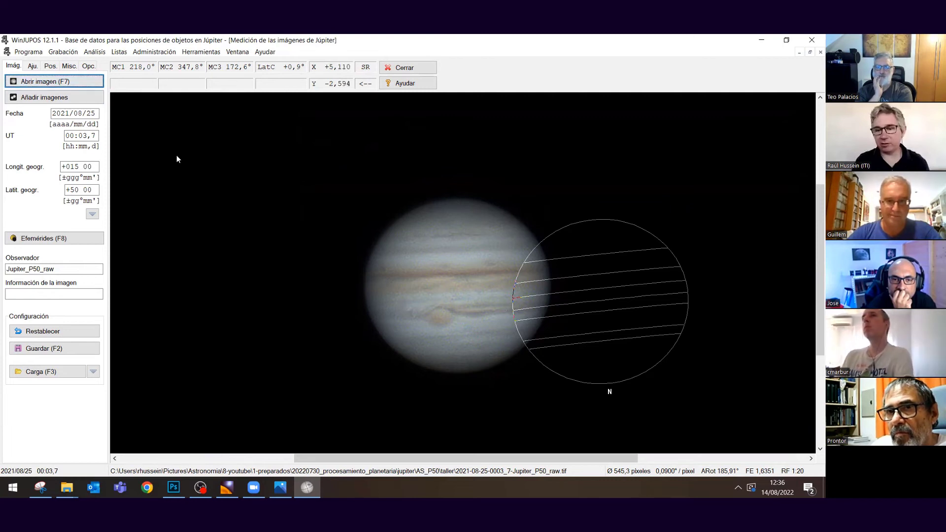
In the image adjustment settings, move the measurement outline onto Jupiter's disc so that it is centred over the planet.
key("ctrl+Tab")
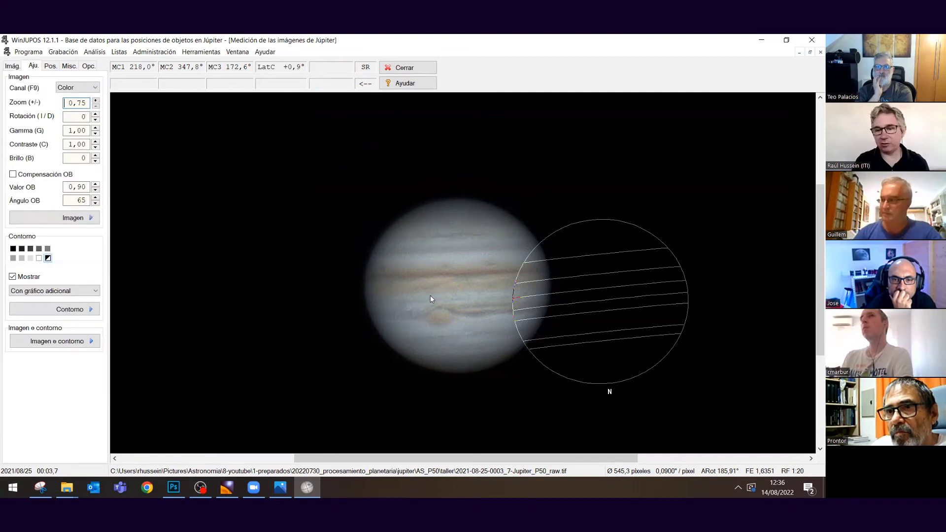
key("Left")
key("Left")
key("Left")
key("Left")
key("Left")
key("Right")
key("Right")
key("Right")
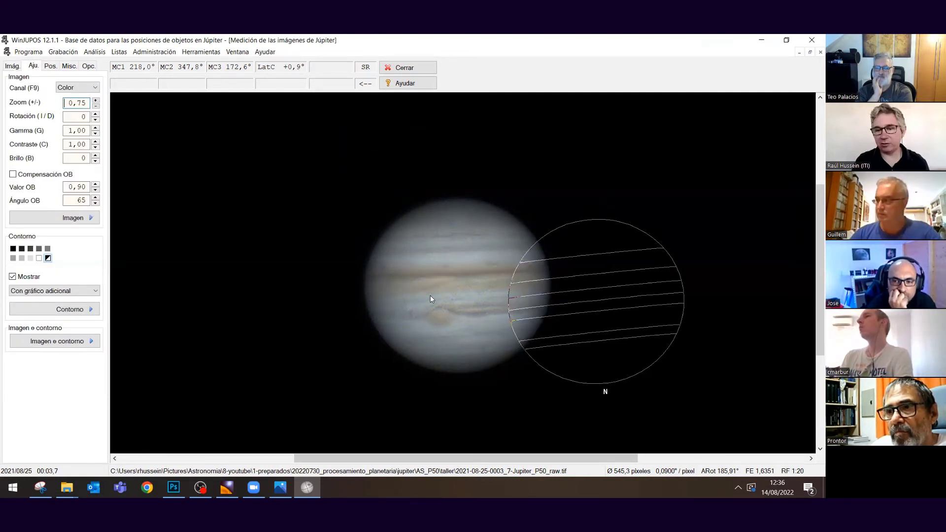
key("Left")
key("Left")
key("Left")
key("Left")
key("Left")
key("Left")
key("Left")
key("Left")
key("Left")
key("Left")
key("Left")
key("Left")
key("Left")
key("Left")
key("Left")
key("Left")
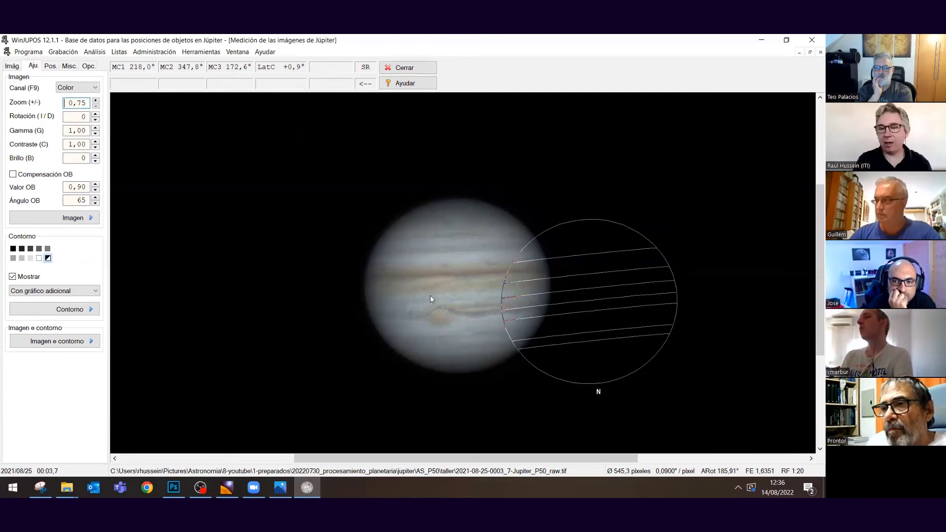
key("Left")
key("Left")
key("Left")
key("Left")
key("Left")
key("Left")
key("Left")
key("Left")
key("Left")
key("Left")
key("Left")
key("Left")
key("Left")
key("Left")
key("Left")
key("Left")
key("Left")
key("Left")
key("Left")
key("Left")
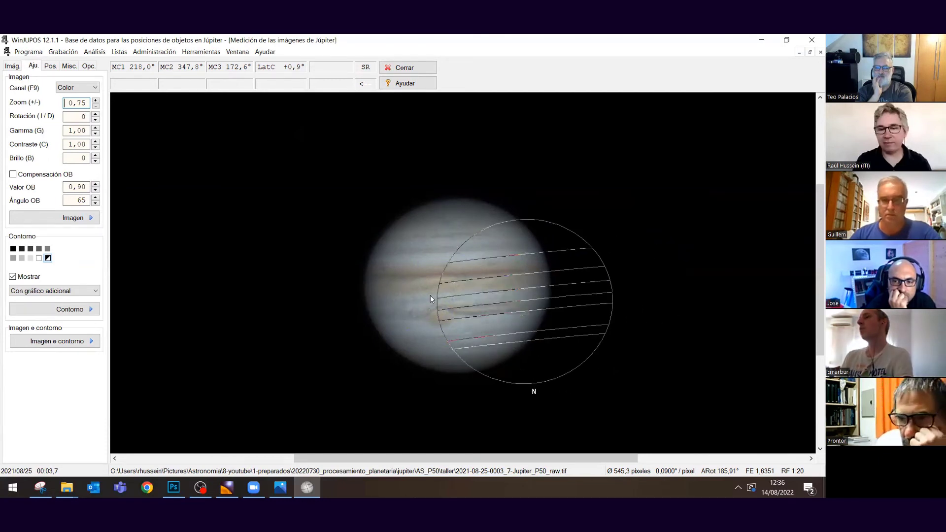
key("Up")
key("Up")
key("Up")
key("Up")
key("Up")
key("Up")
key("Left")
key("Left")
key("Left")
key("Left")
key("Up")
key("Up")
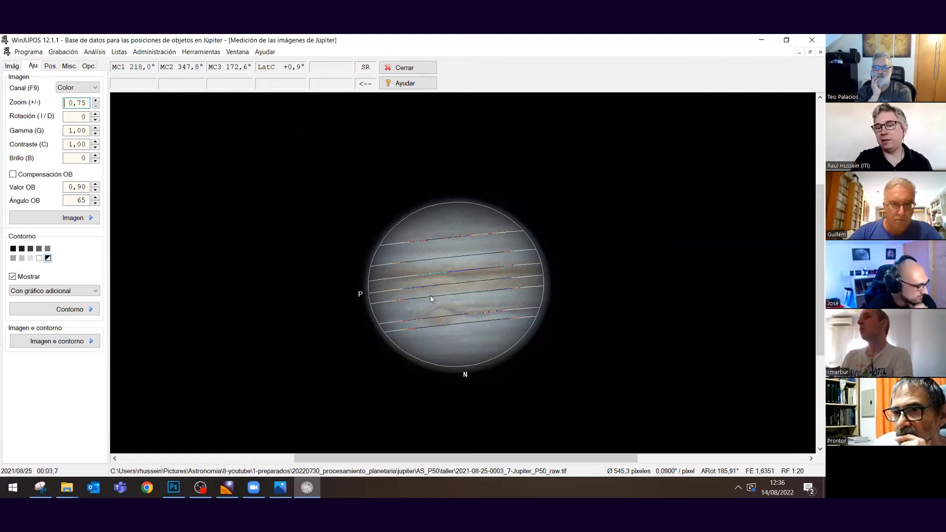
Rotate the measurement outline so north is at the top and its latitude lines run parallel to Jupiter's belts.
key("ctrl+Left")
key("ctrl+Left")
key("n")
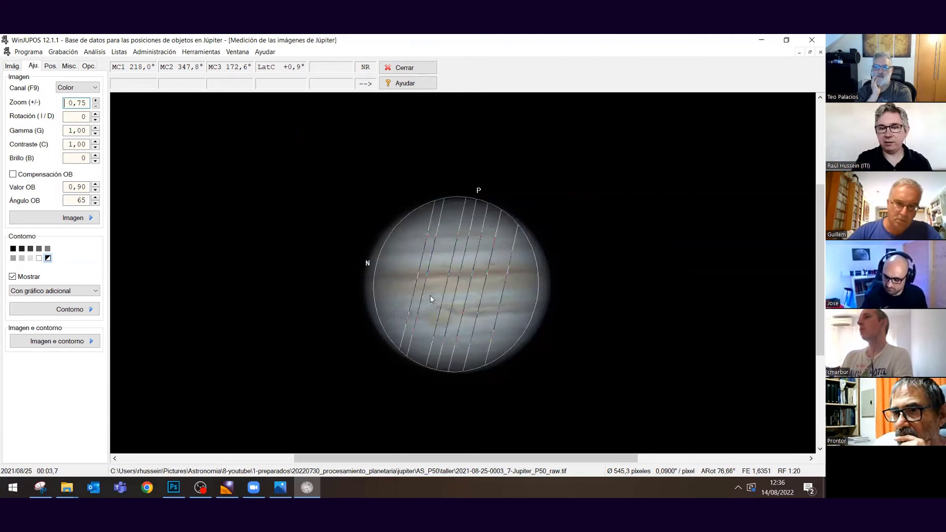
key("F11")
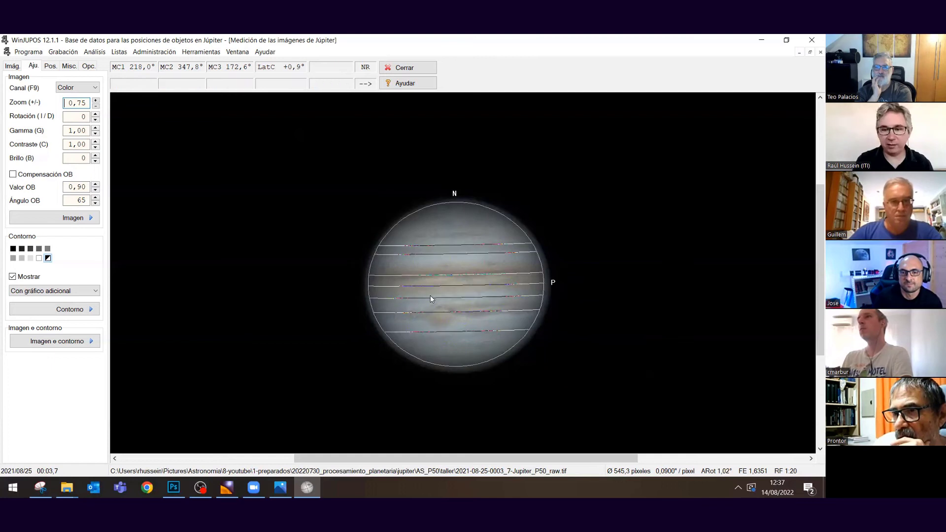
Enlarge the measurement outline to about 580 pixels in diameter so that it encloses Jupiter's whole disc.
key("Page_Up")
key("Page_Up")
key("Page_Up")
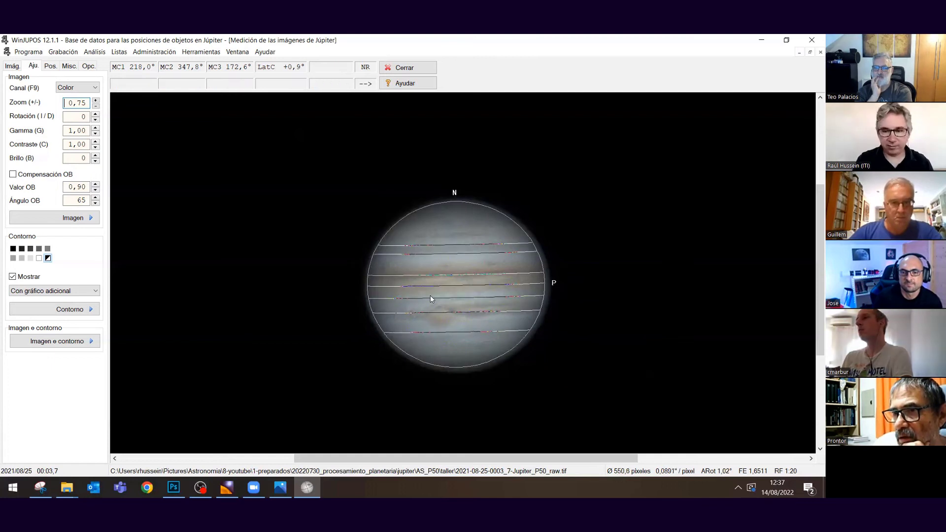
key("Page_Up")
key("Page_Up")
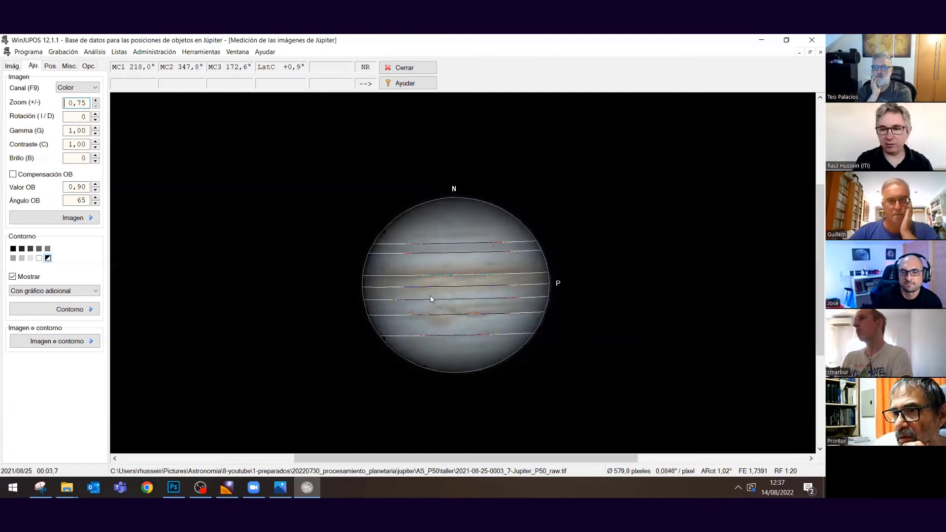
key("Page_Up")
key("Page_Up")
key("Page_Up")
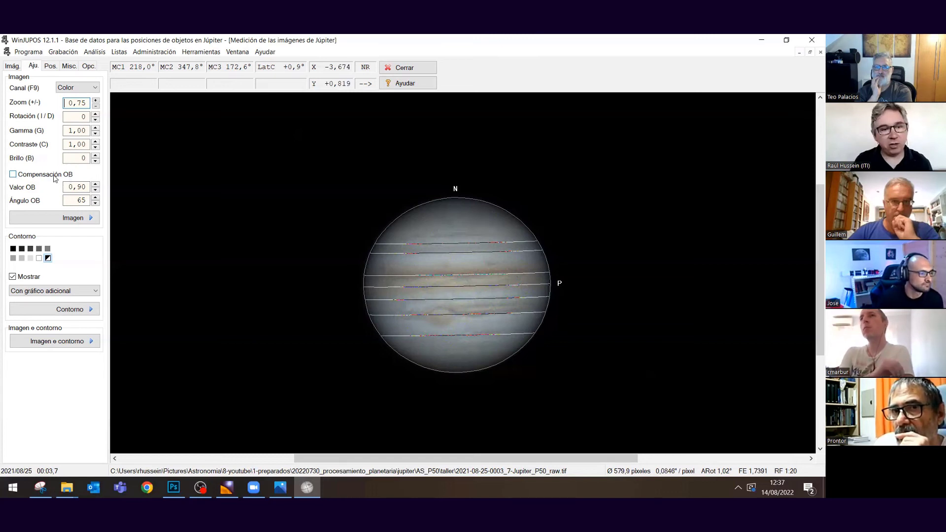
Toggle the limb-darkening compensation (Compensación OB) to compare the disc's edge, leaving it enabled.
left_click(54, 176)
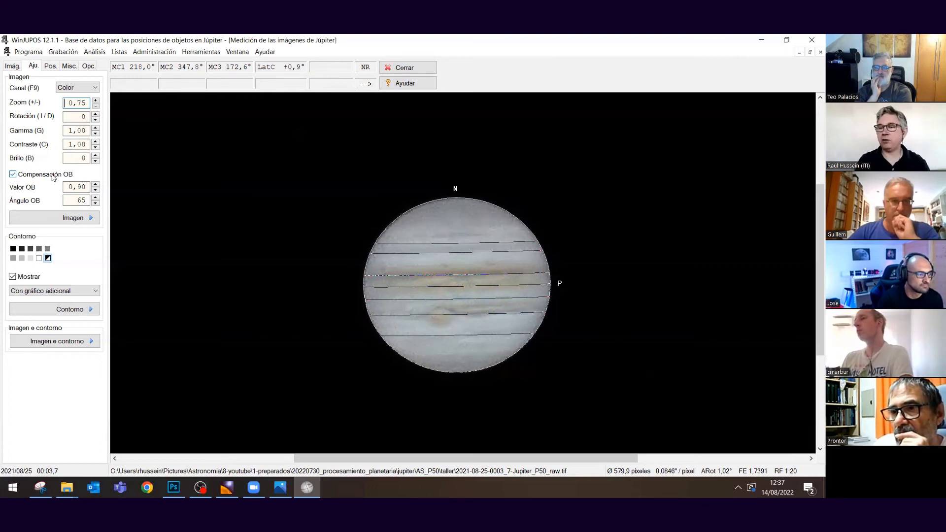
left_click(53, 177)
left_click(53, 176)
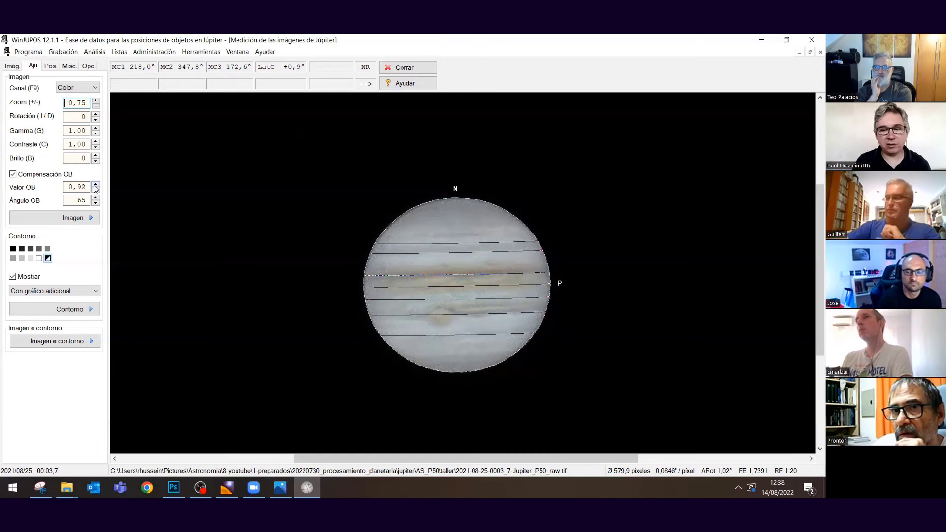
Try limb-darkening compensation values up to 1,05 and set Valor OB to 0,98.
left_click(95, 185)
left_click(95, 186)
left_click(95, 185)
left_click(95, 186)
left_click(95, 186)
left_click(95, 186)
left_click(95, 185)
left_click(95, 186)
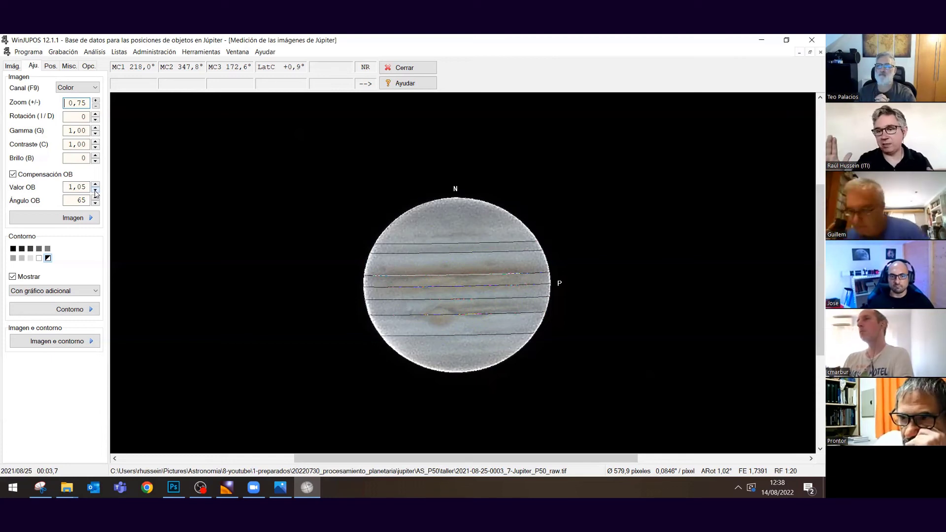
left_click(95, 191)
left_click(95, 191)
left_click(95, 190)
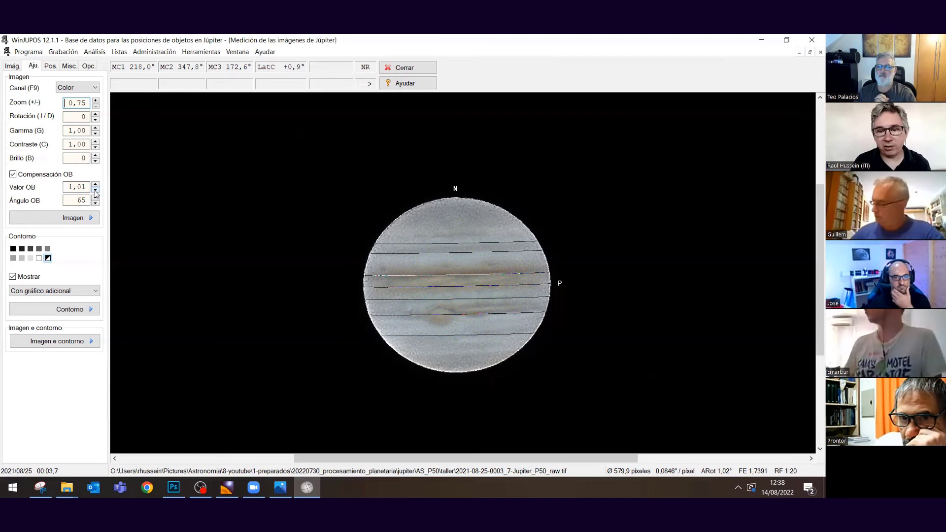
left_click(95, 191)
left_click(95, 191)
left_click(95, 191)
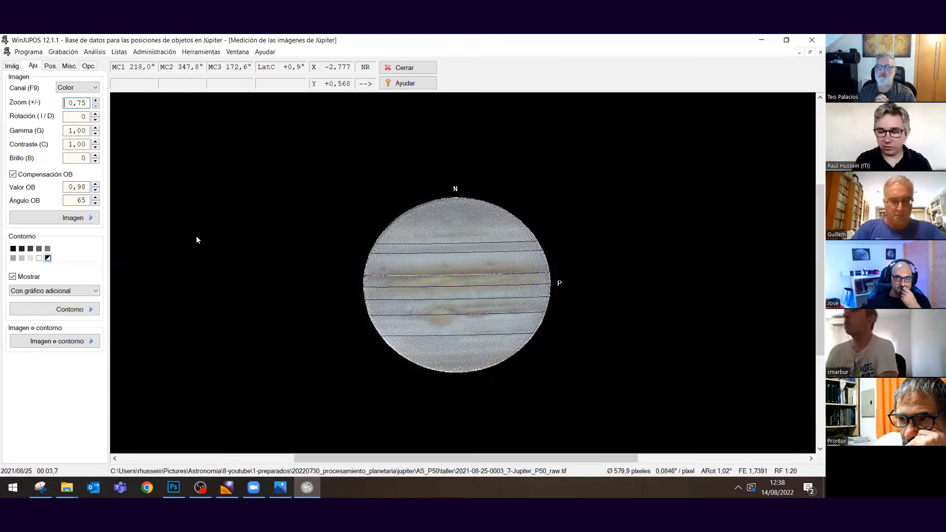
Try a smaller outline against the compensated limb, and enlarge it to a diameter of about 588 pixels.
key("Page_Down")
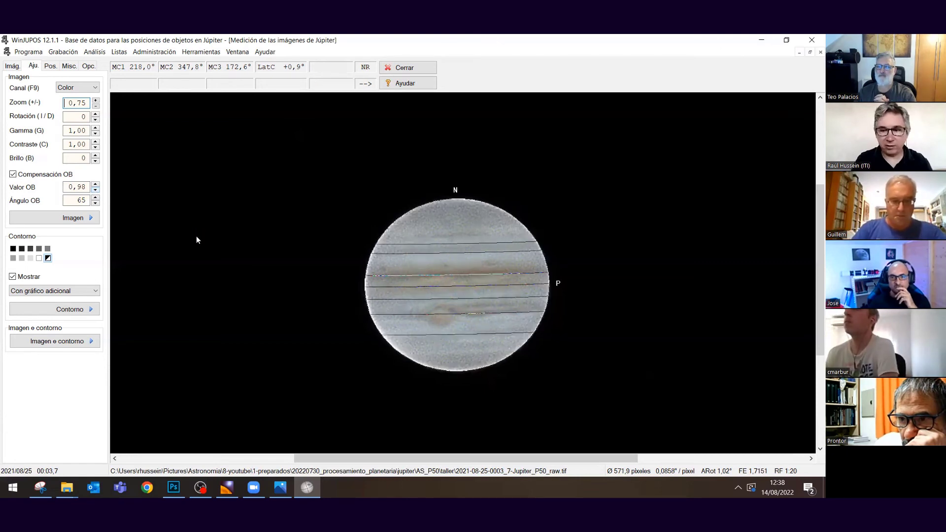
key("Page_Down")
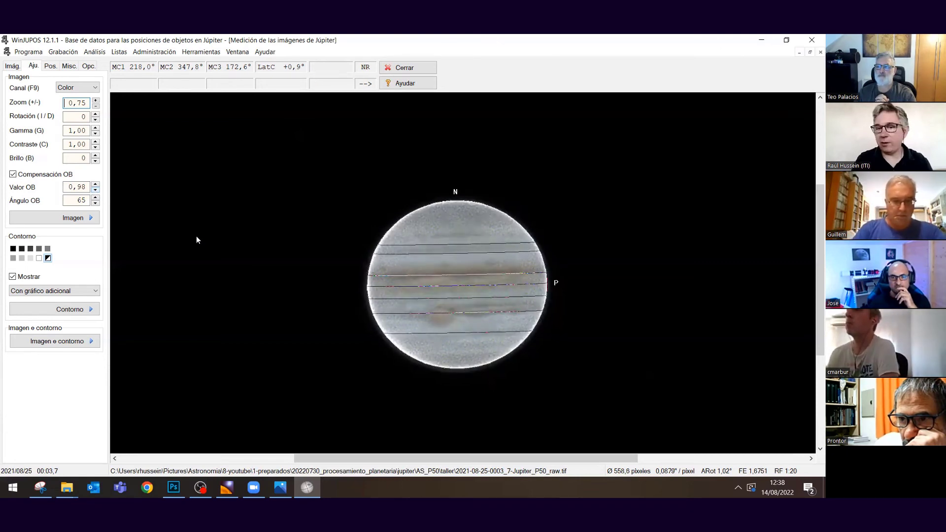
key("Page_Up")
key("Page_Up")
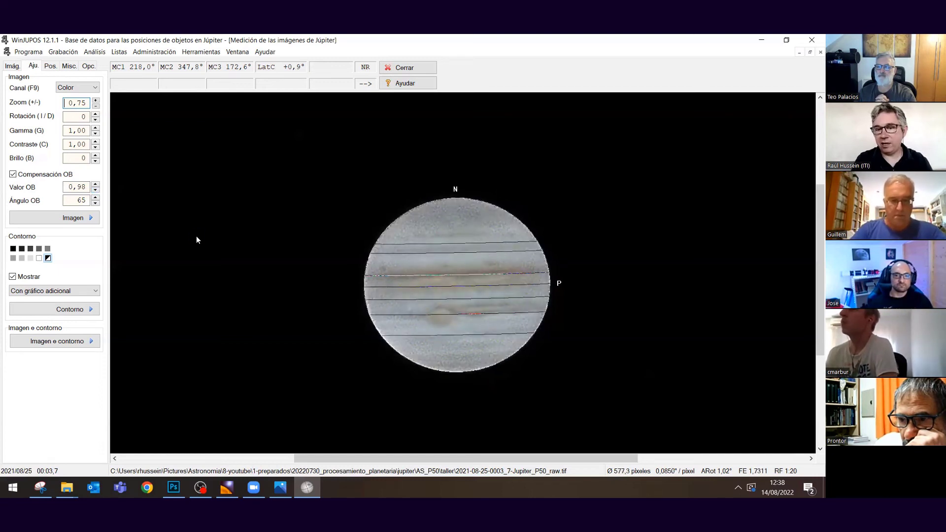
key("Page_Up")
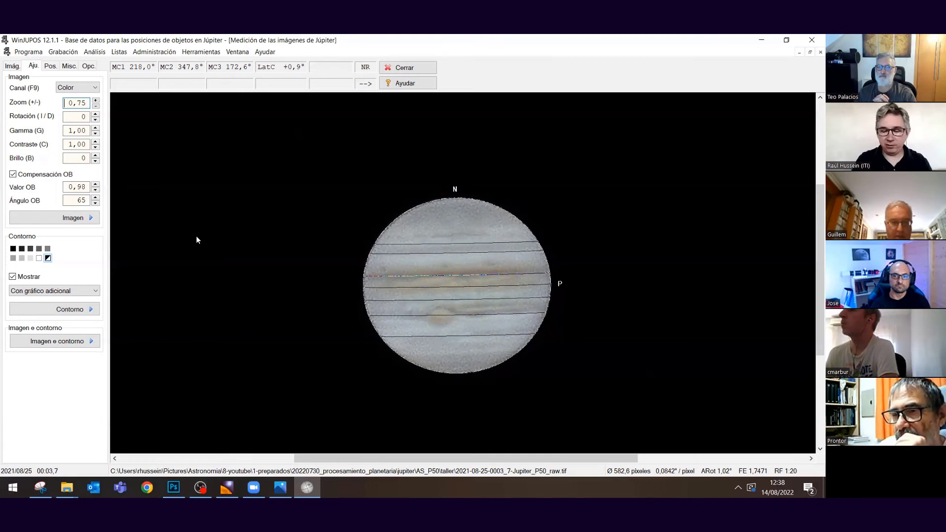
key("Page_Up")
key("Page_Up")
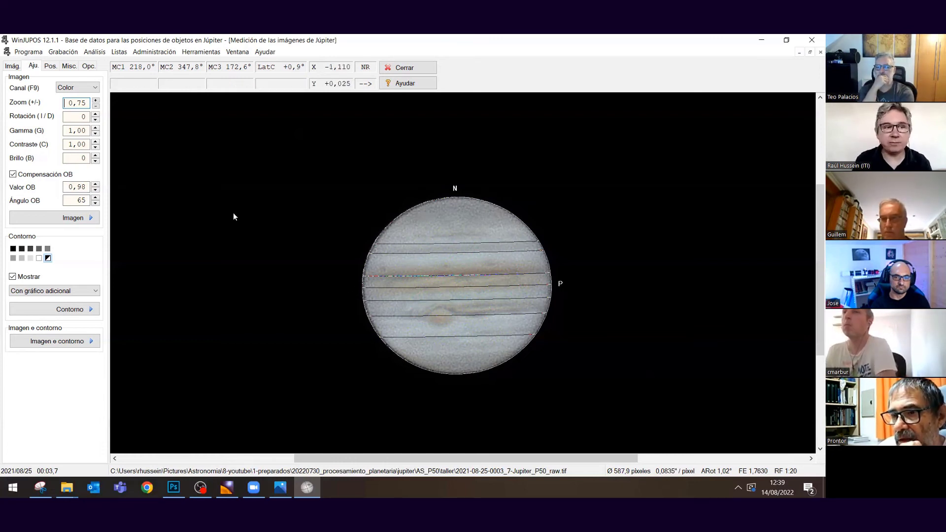
Start saving the measurement settings and go up from the AS_P50 folder to the Astronomia folder.
left_click(13, 66)
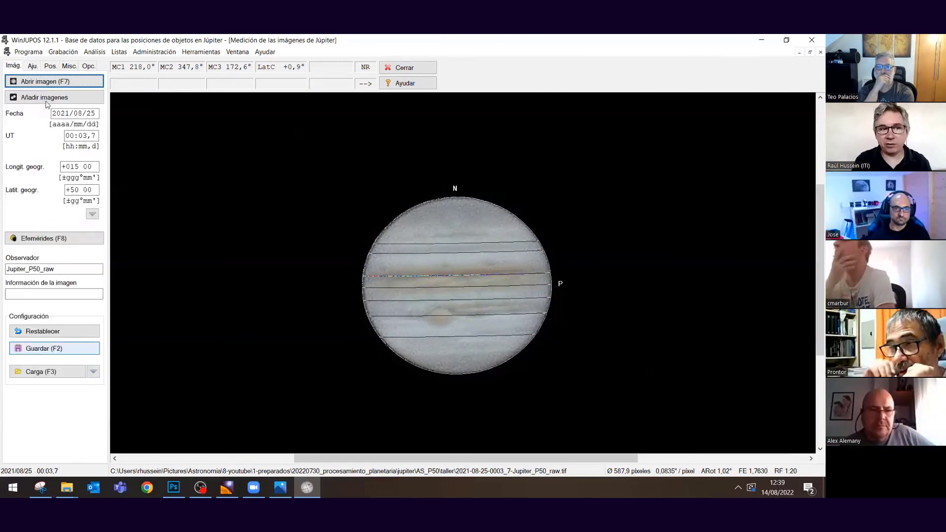
key("ctrl+Tab")
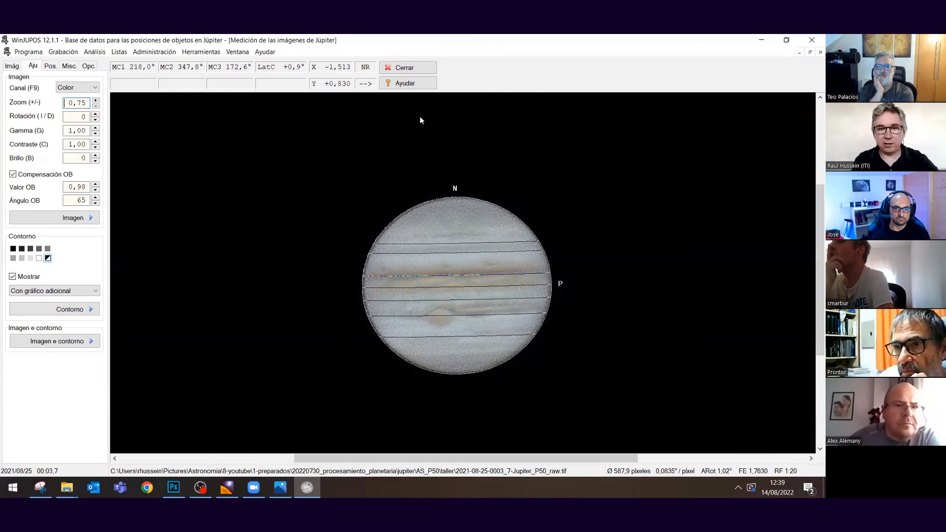
key("F2")
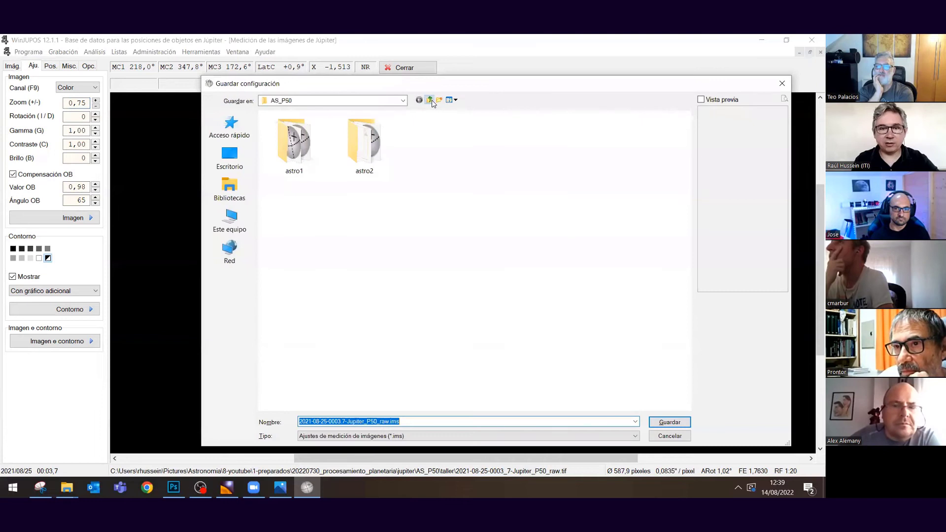
left_click(432, 101)
left_click(430, 101)
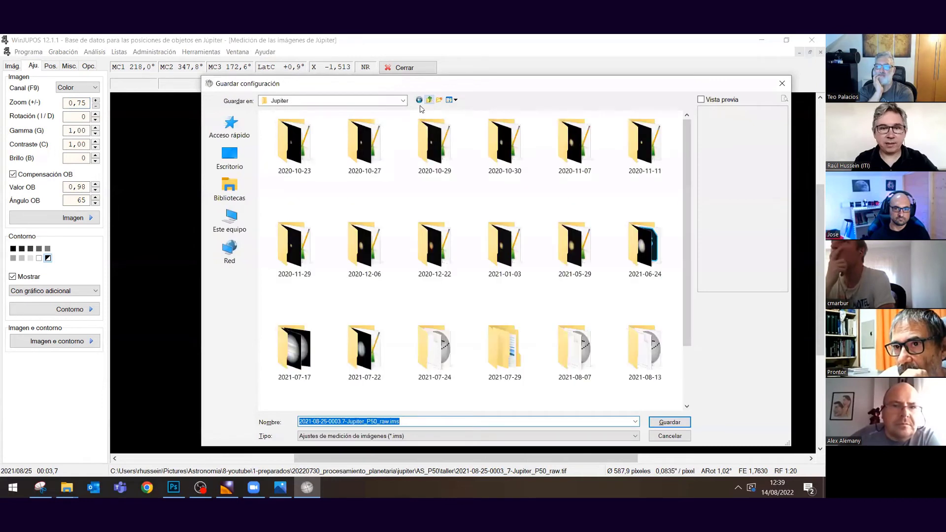
left_click(429, 101)
left_click(429, 100)
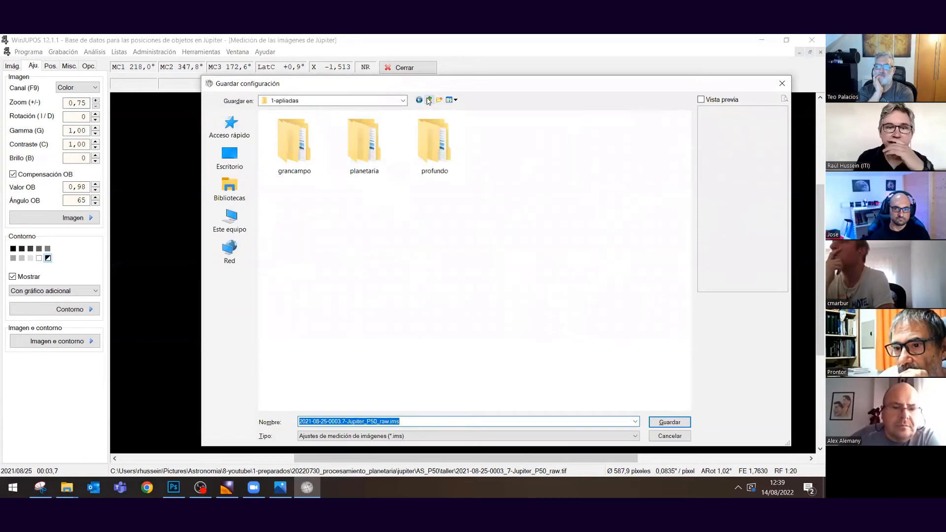
key("BackSpace")
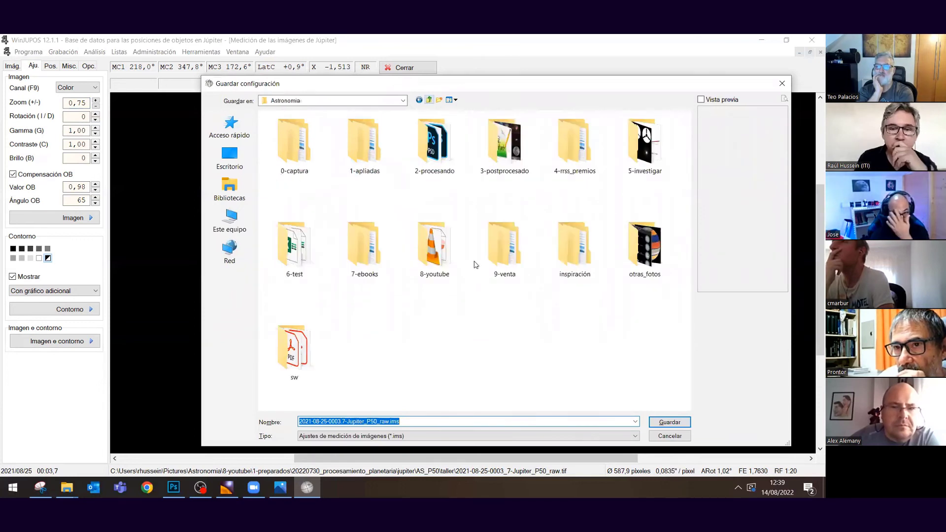
Save the settings as 2021-08-25-0003.7-Jupiter_P50_raw.ims in the taller folder inside 8-youtube, 1-preparados, jupiter, AS_P50.
double_click(461, 257)
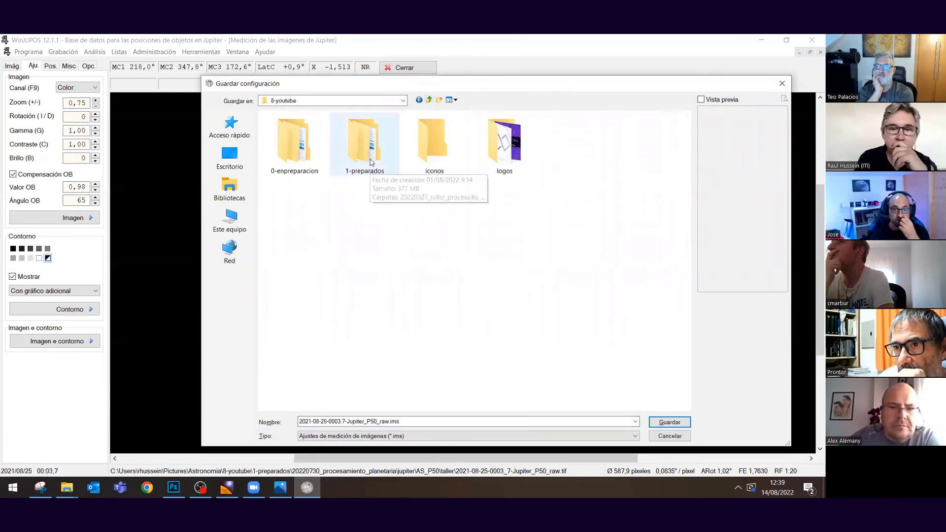
double_click(370, 170)
double_click(365, 143)
double_click(312, 129)
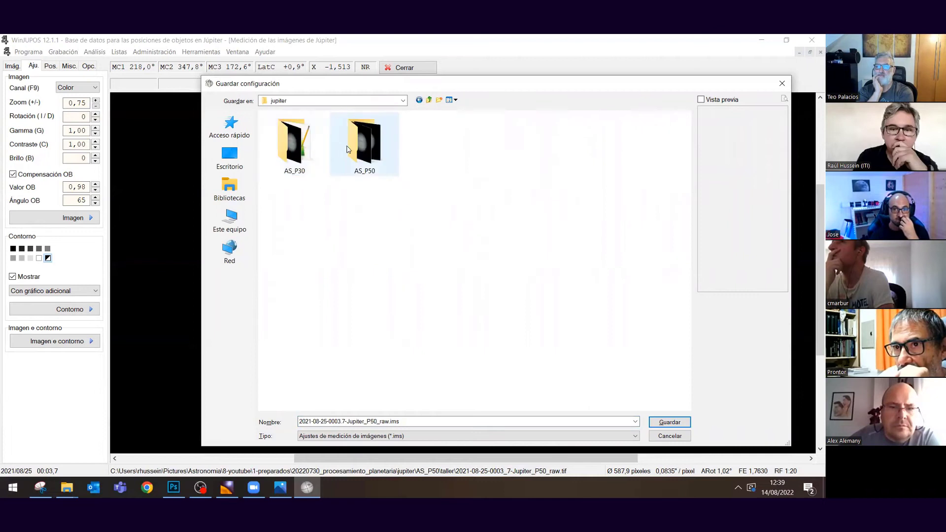
double_click(384, 148)
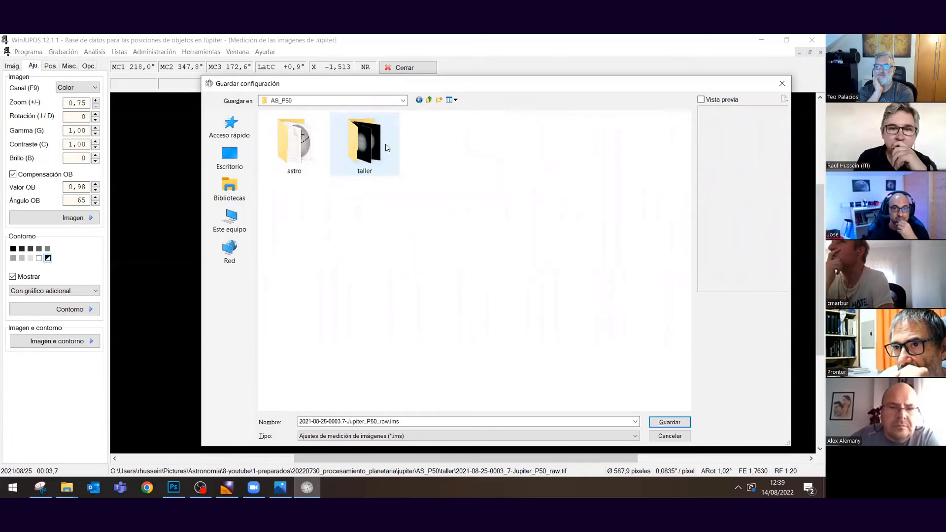
double_click(386, 148)
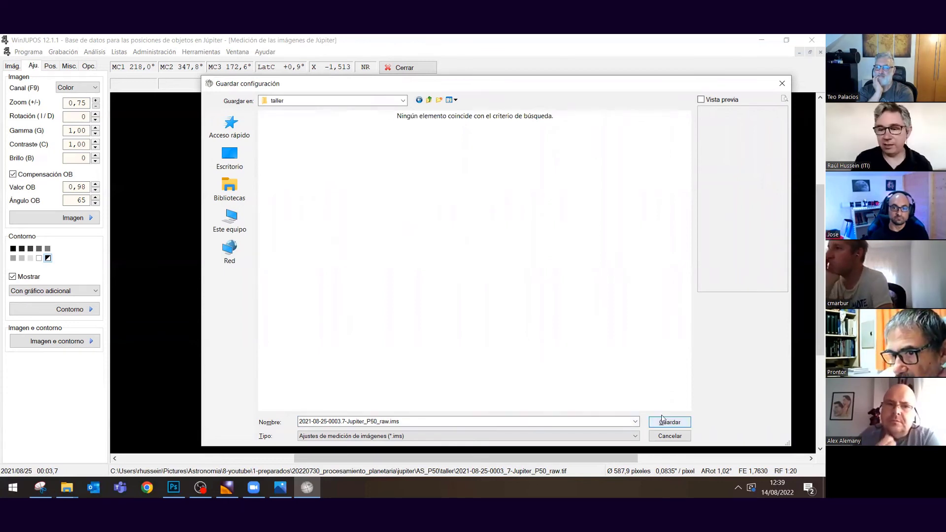
left_click(409, 423)
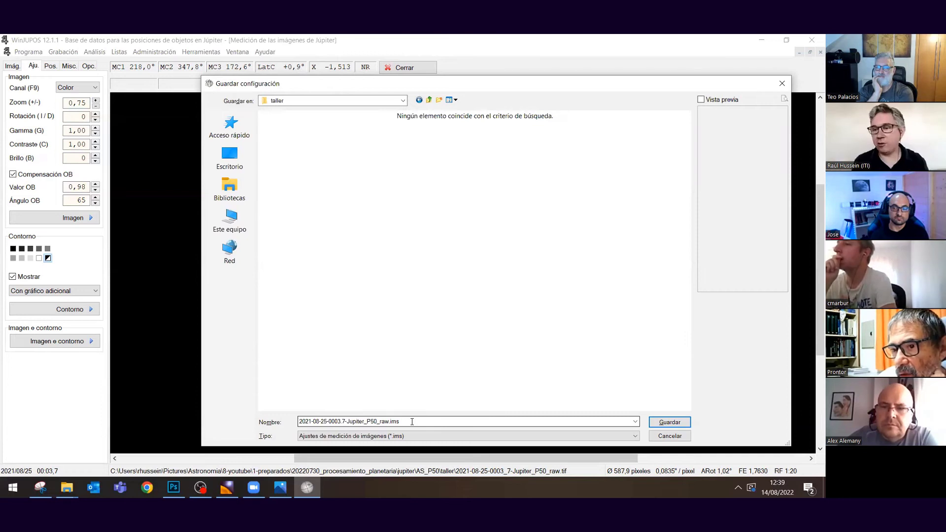
left_click(669, 421)
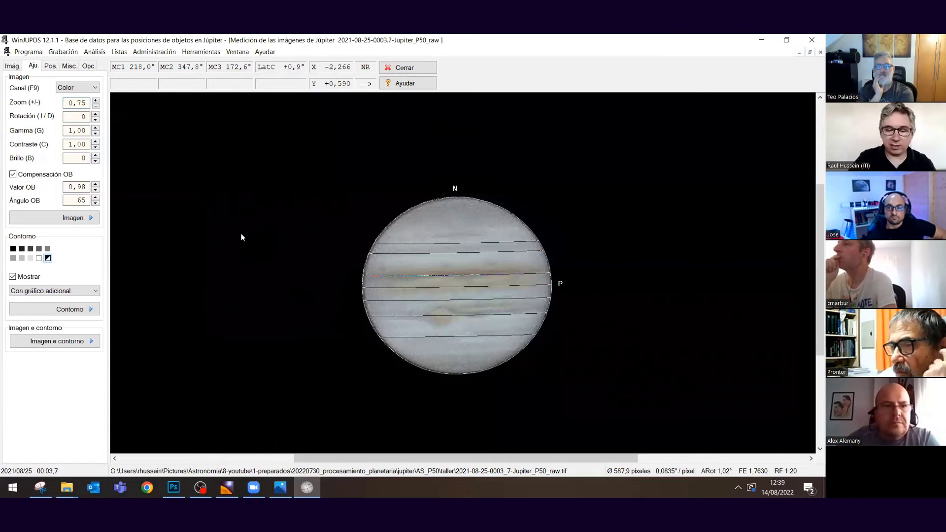
double_click(241, 237)
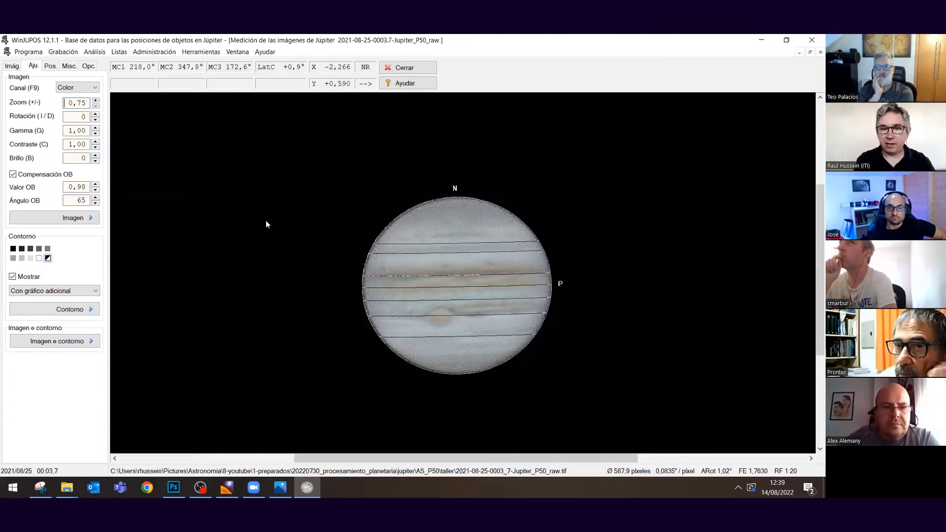
double_click(369, 155)
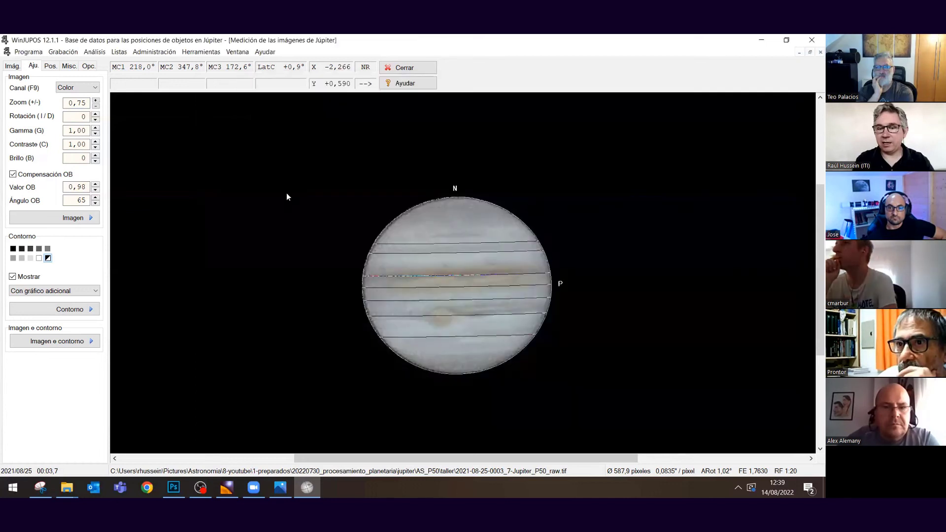
left_click(32, 175)
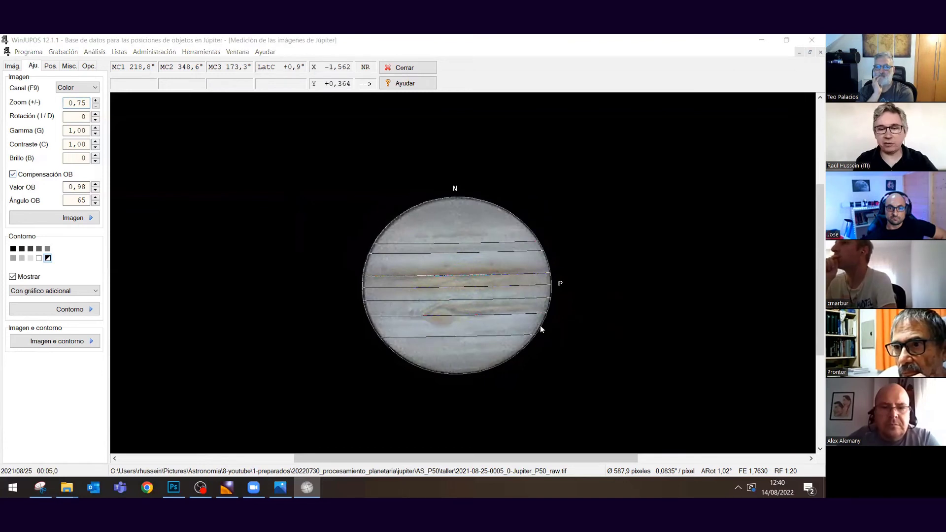
key("ctrl+s")
left_click(659, 423)
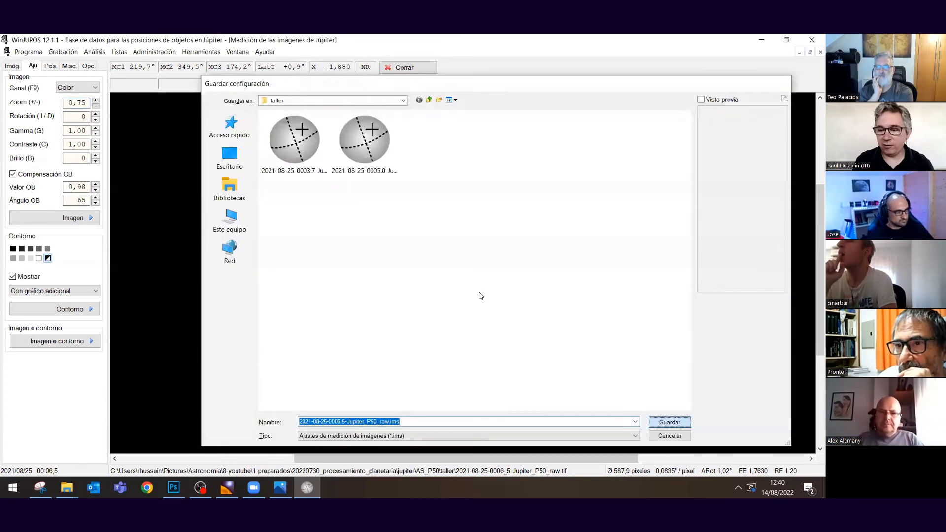
key("Return")
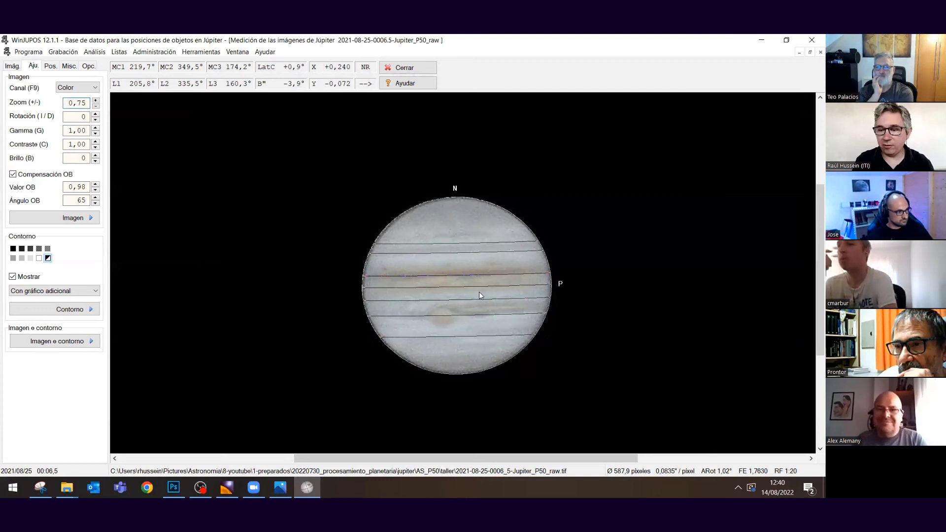
key("ctrl+o")
double_click(455, 159)
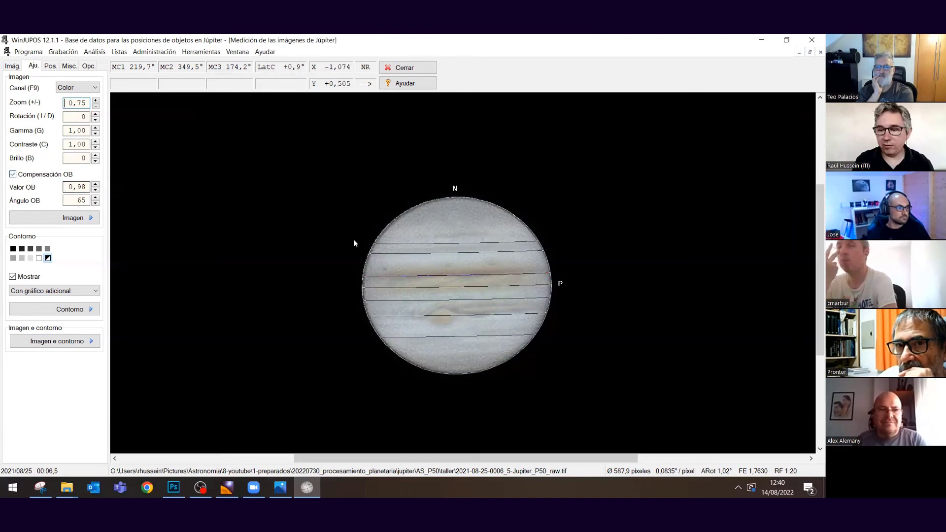
key("ctrl+s")
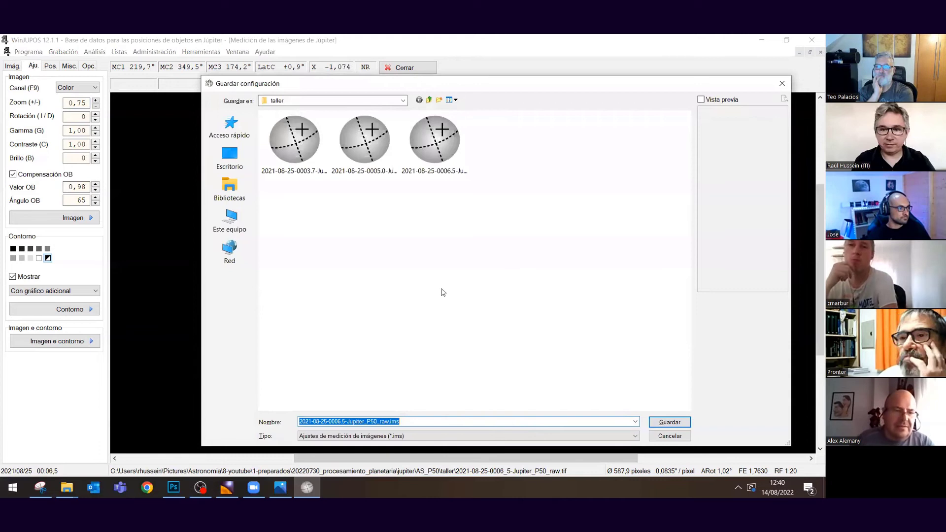
key("Return")
key("n")
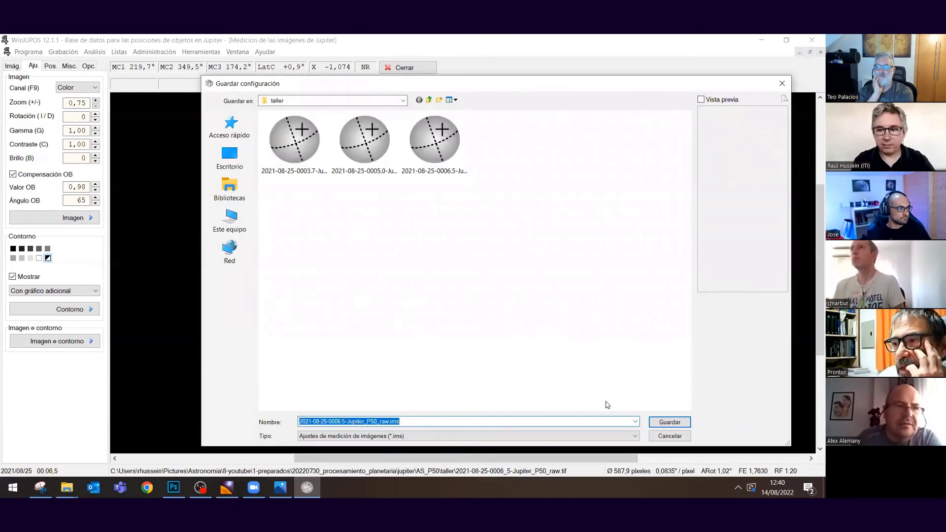
key("Return")
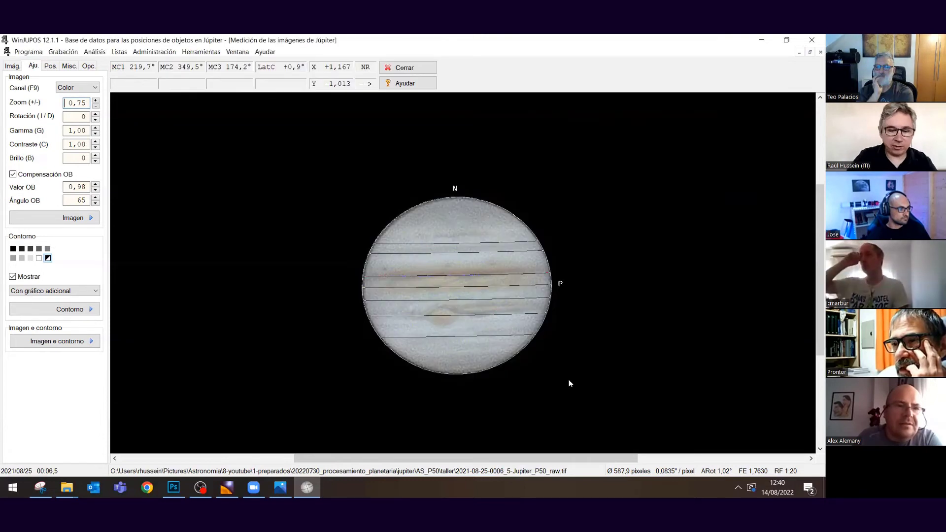
key("ctrl+o")
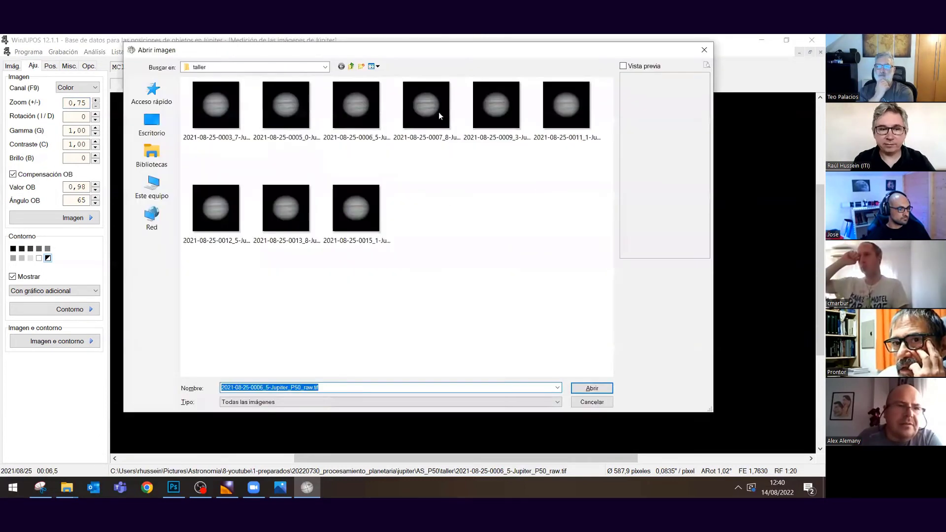
double_click(438, 111)
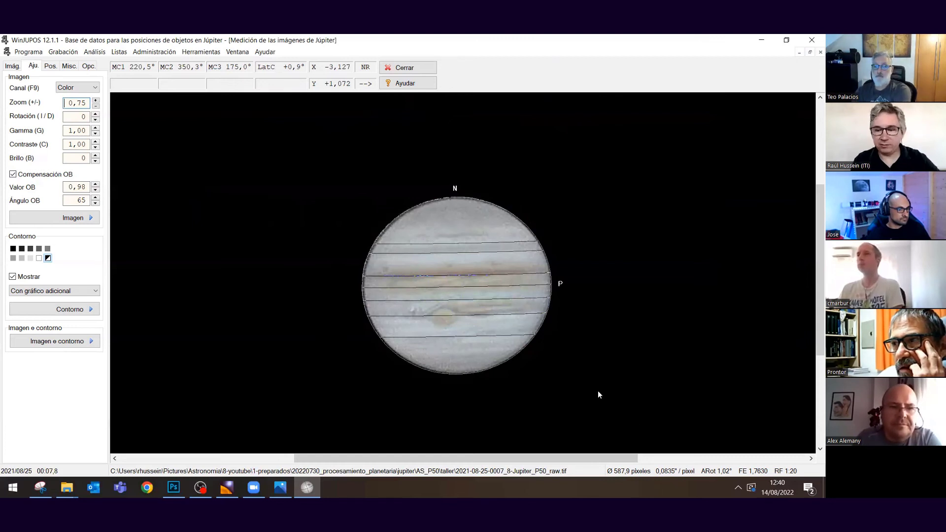
key("ctrl+o")
key("Return")
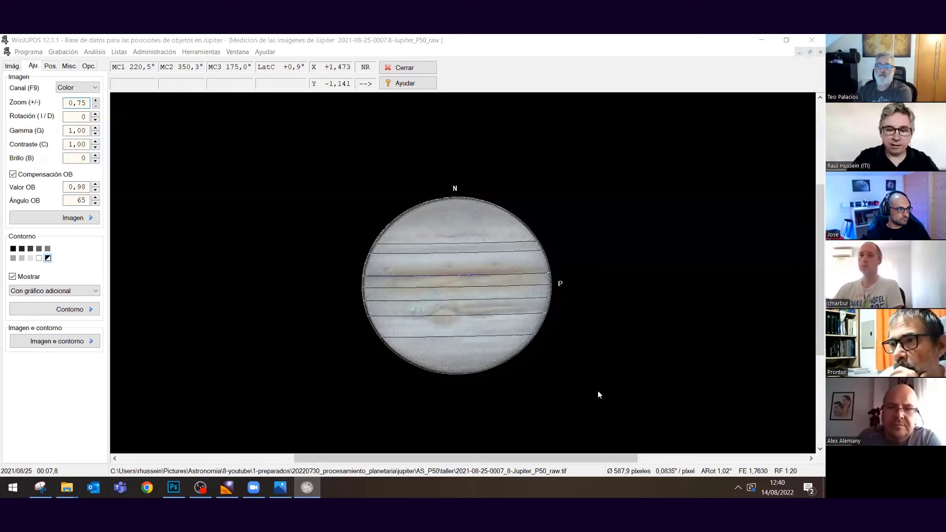
key("ctrl+o")
key("Return")
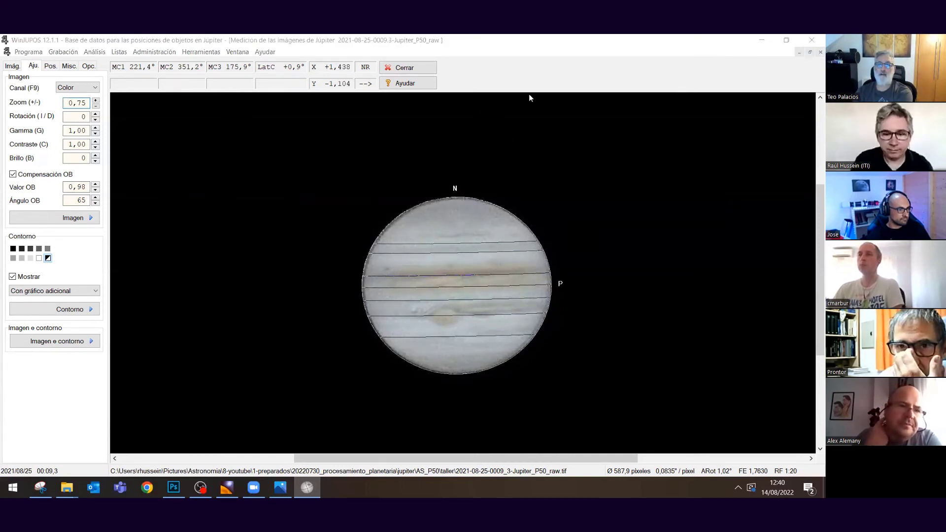
key("ctrl+o")
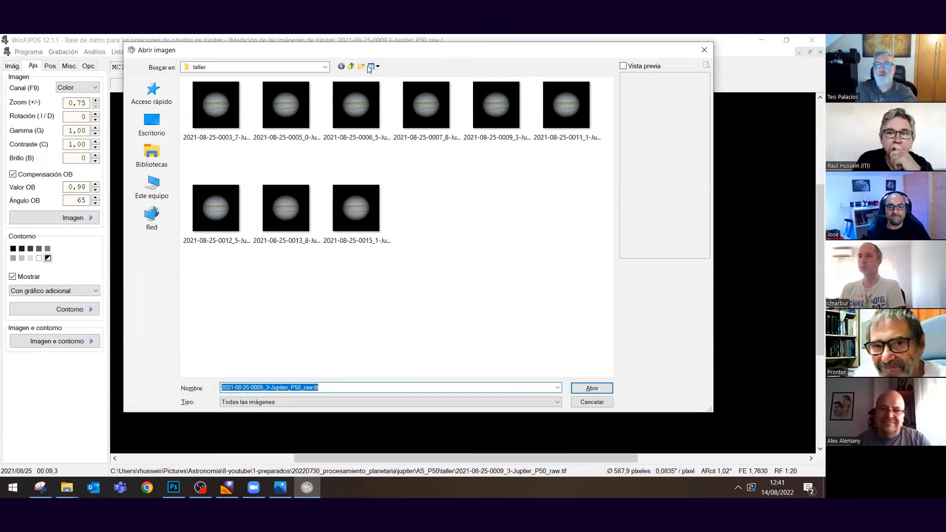
left_click_drag(480, 49, 479, 62)
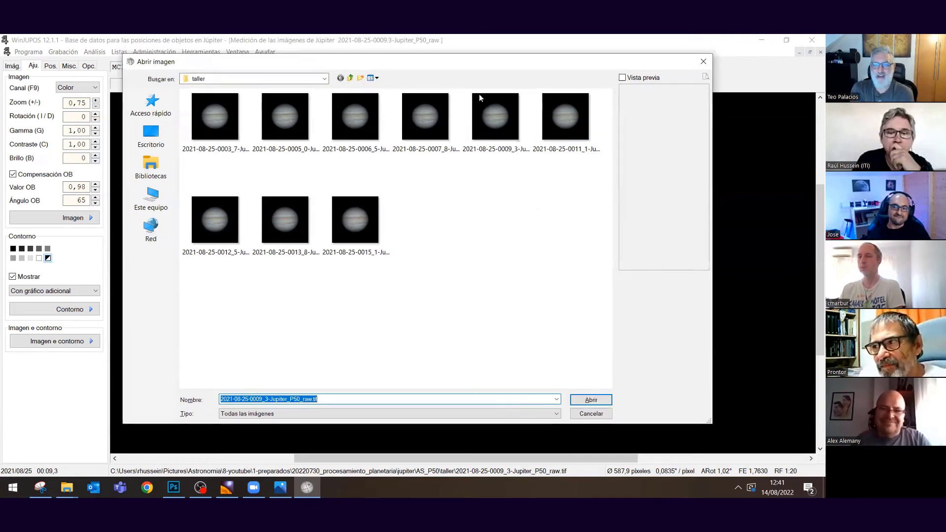
double_click(565, 117)
left_click(48, 171)
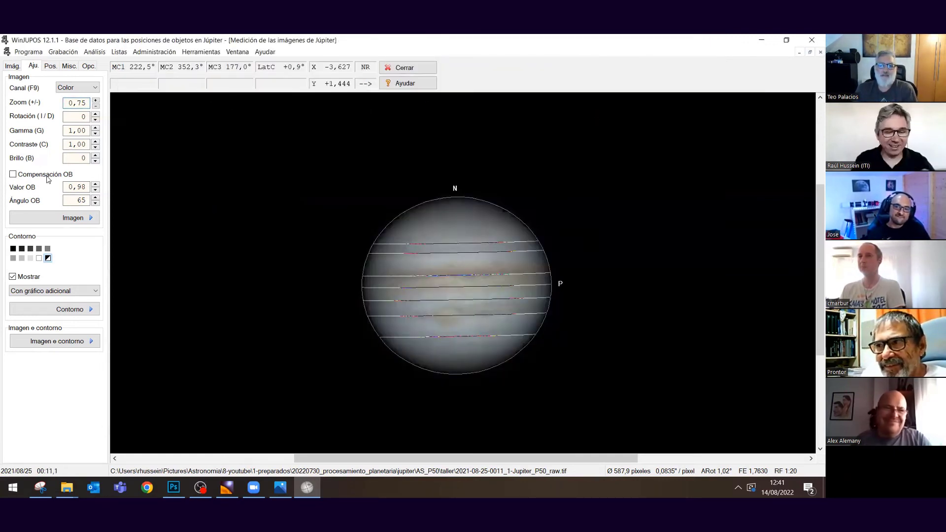
left_click(47, 175)
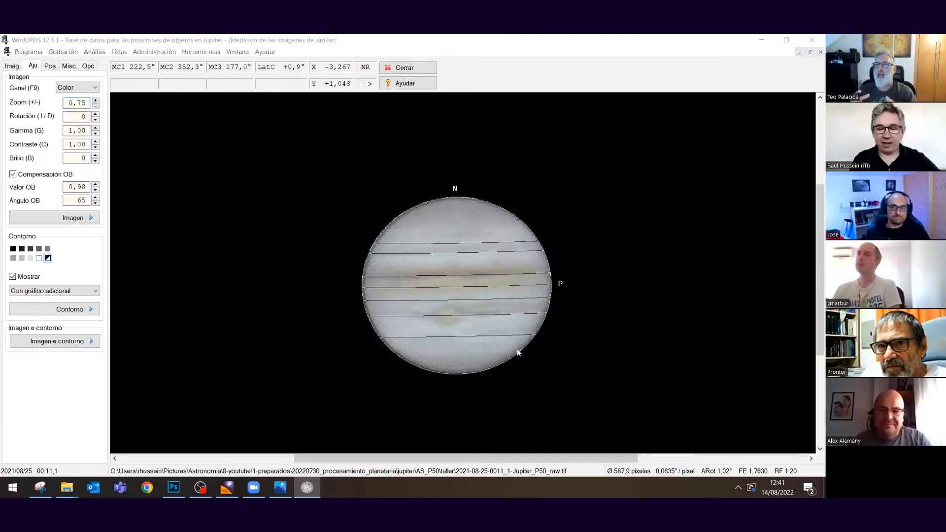
key("ctrl+s")
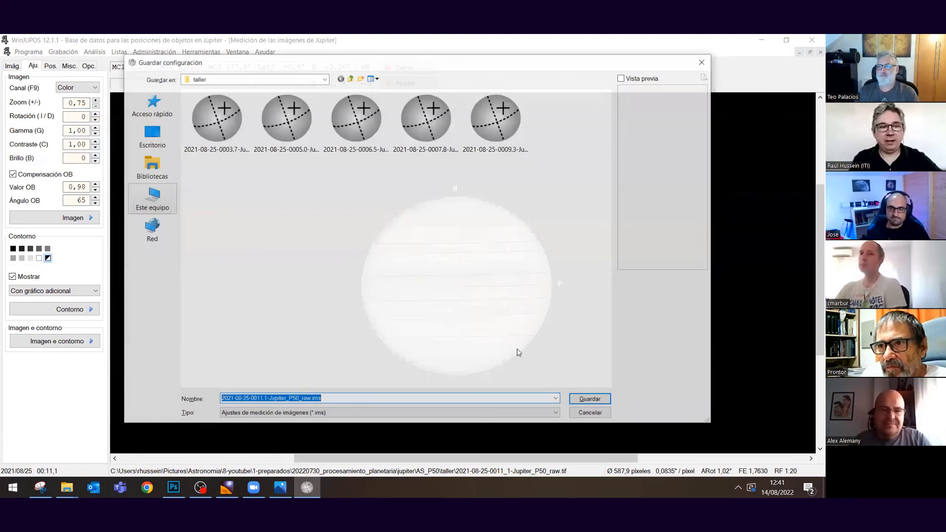
key("Return")
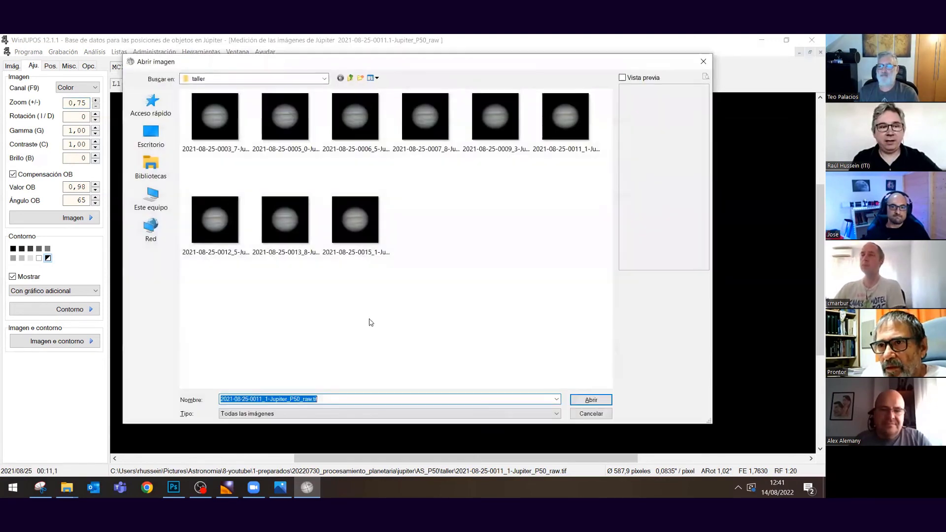
Load the 0012_5, 0013_8 and 0015_1 Jupiter images in turn with limb-darkening compensation enabled, saving each one's measurement settings in the taller folder.
left_click(606, 404)
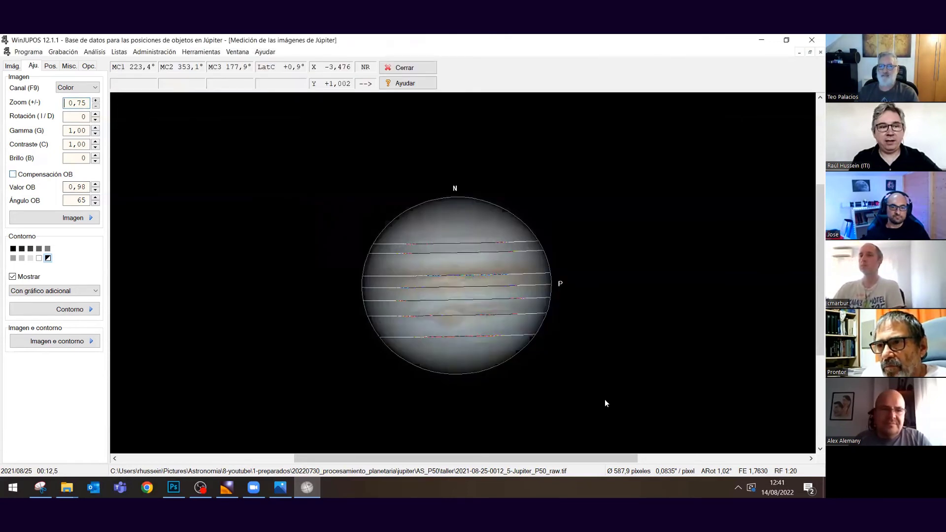
key("ctrl+o")
left_click(295, 231)
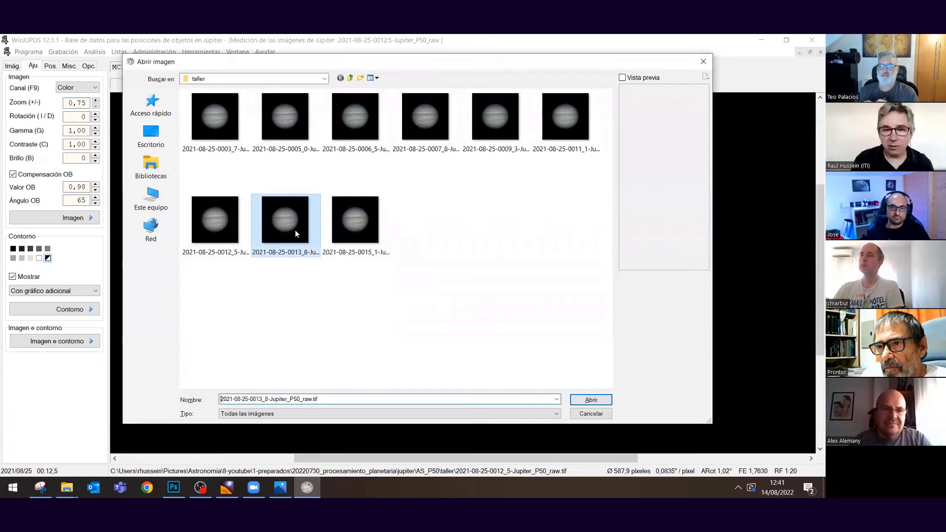
double_click(294, 230)
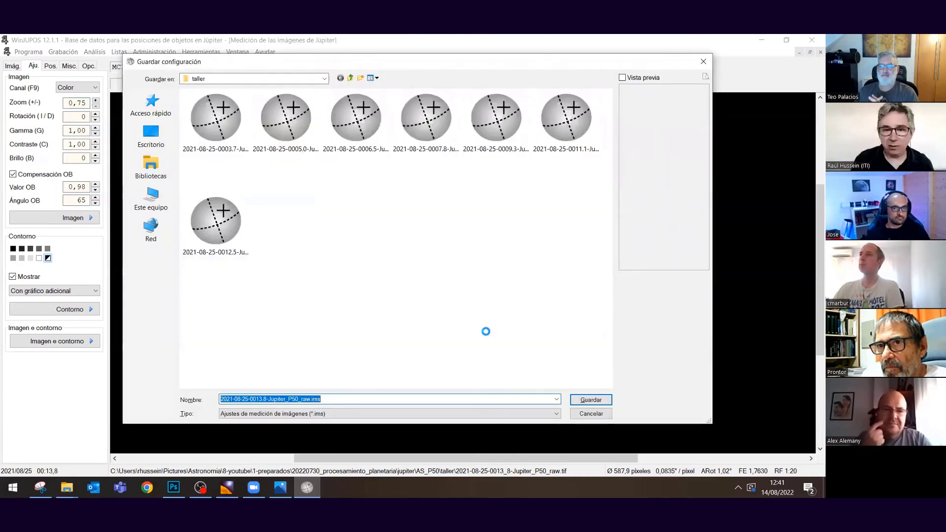
key("Return")
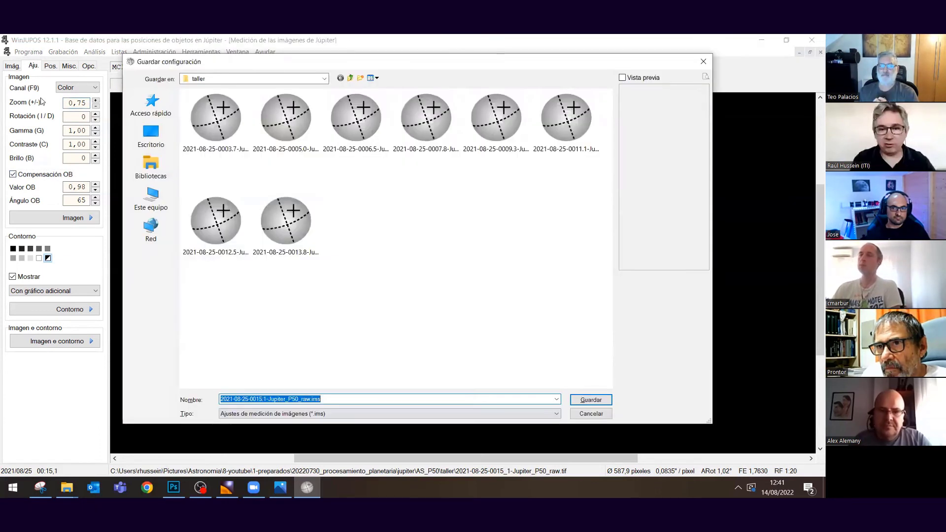
key("Return")
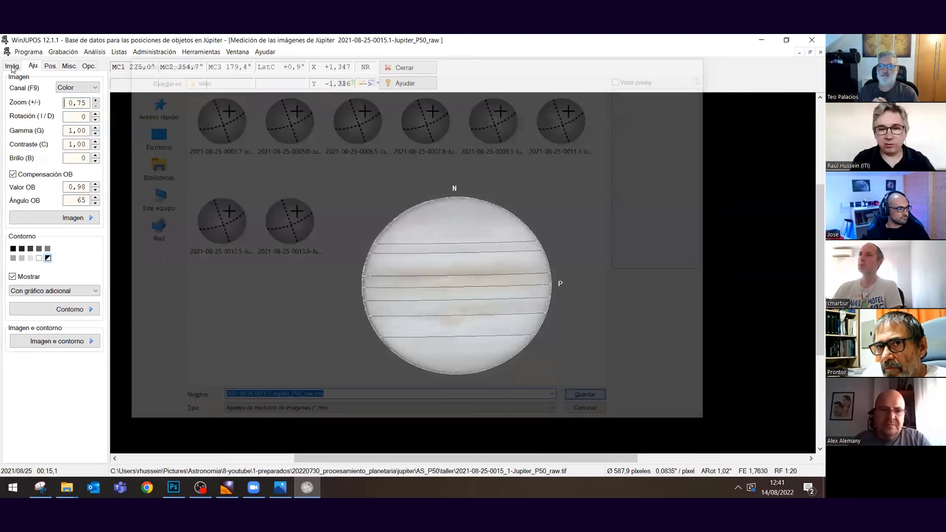
Switch to File Explorer to check the saved .ims files in the taller folder, and return to the image data in WinJUPOS.
left_click(13, 67)
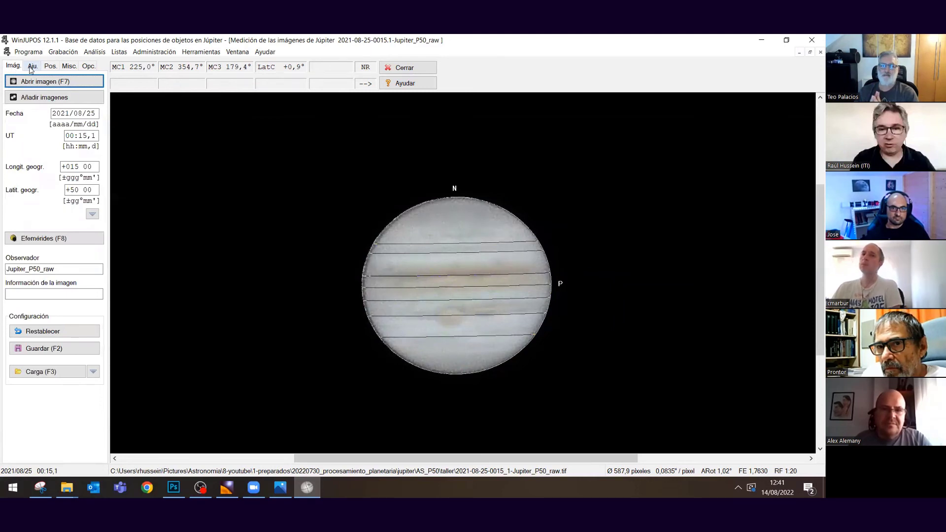
left_click(31, 67)
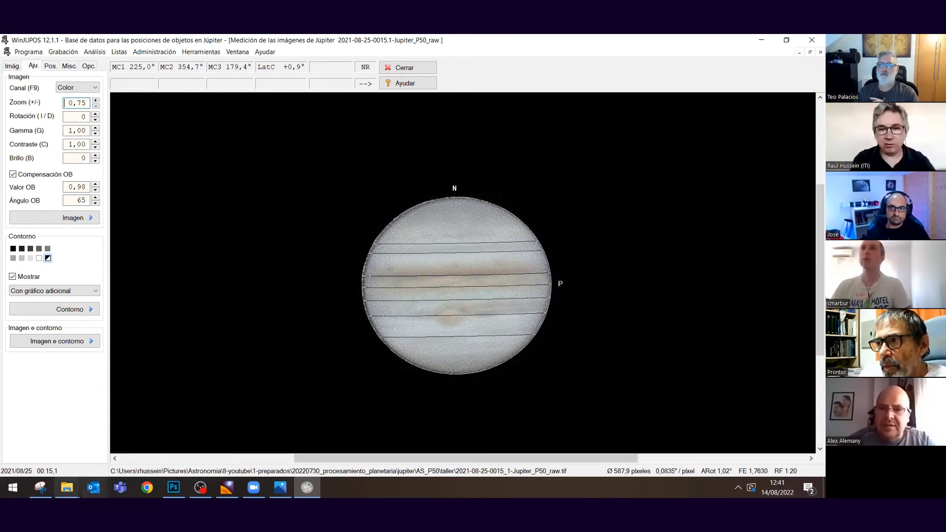
left_click(67, 487)
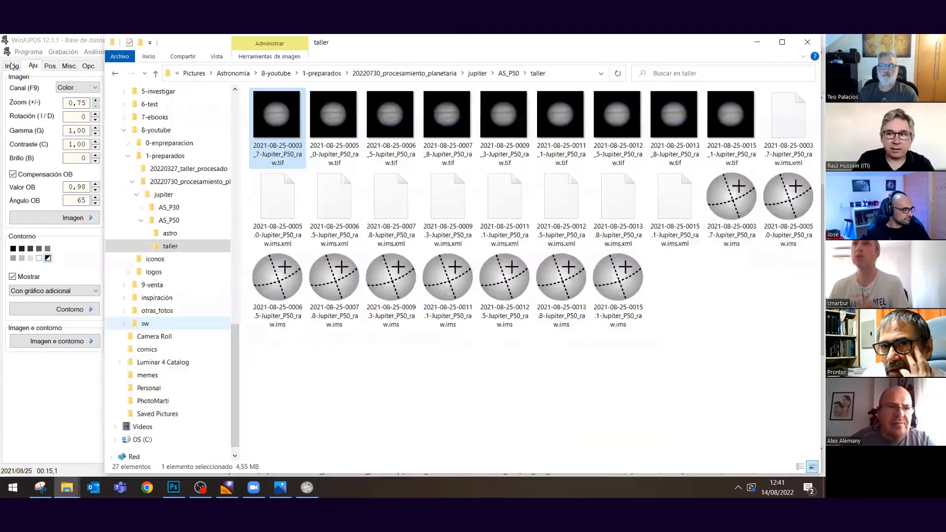
left_click(12, 66)
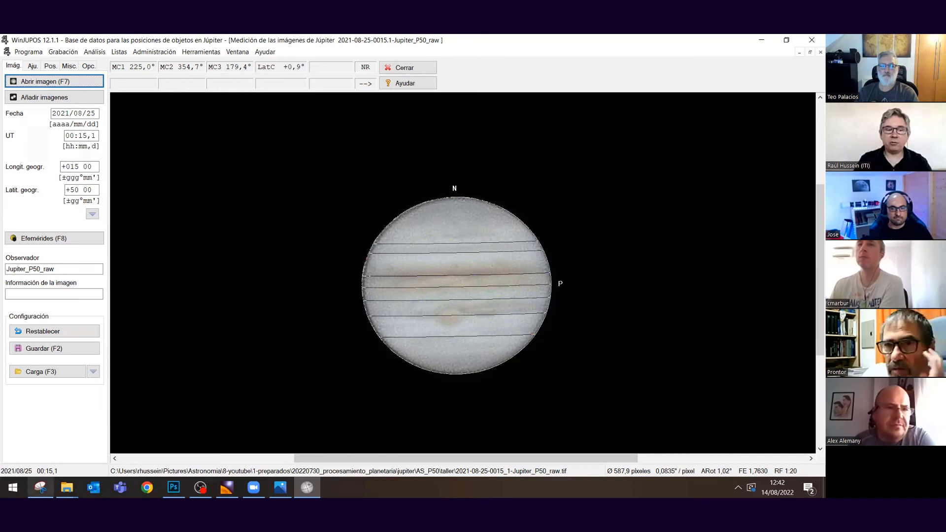
In File Explorer, look over the original AVI captures in the Jupiter 2021-08-25Z folder, and return to WinJUPOS.
left_click(66, 487)
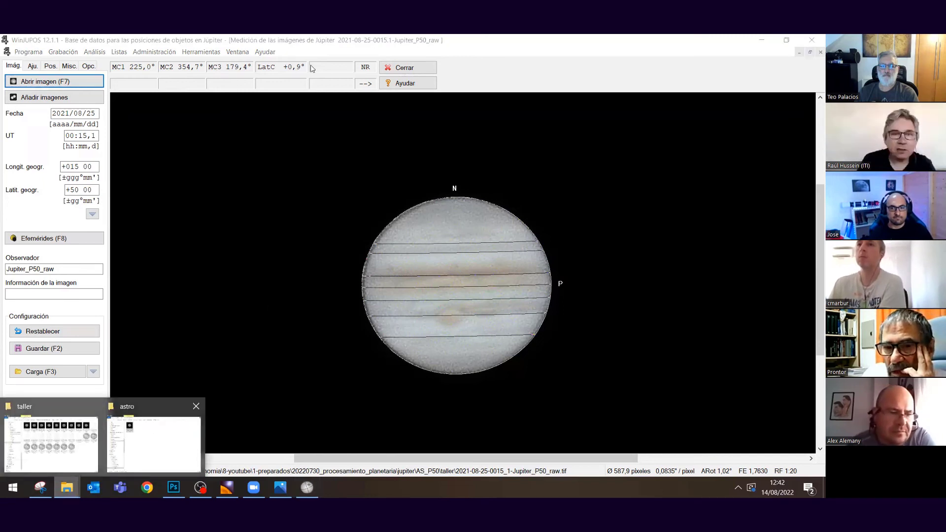
left_click(154, 444)
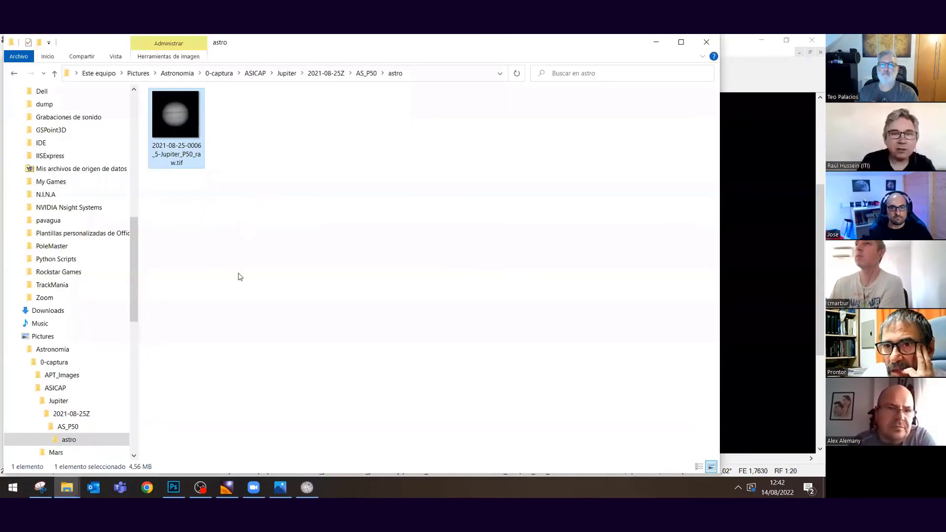
left_click(290, 72)
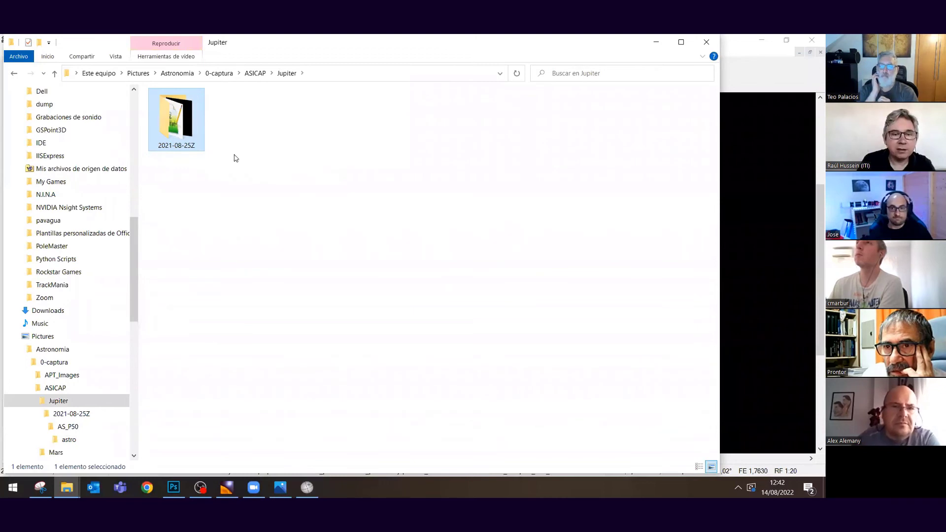
key("Return")
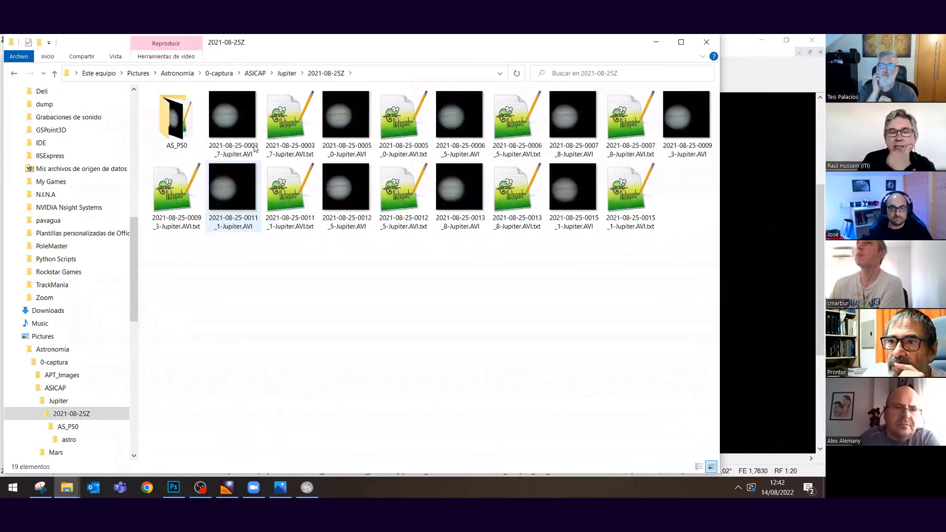
left_click(250, 148)
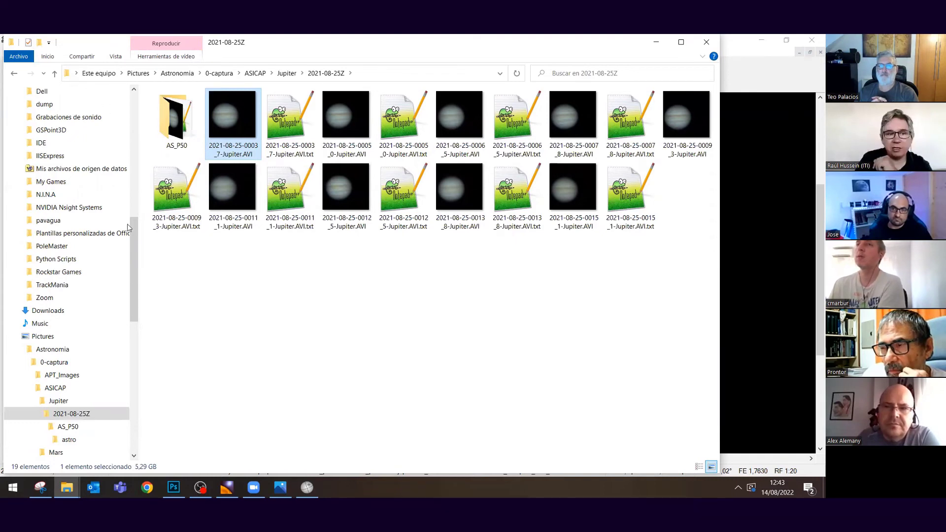
key("alt+Tab")
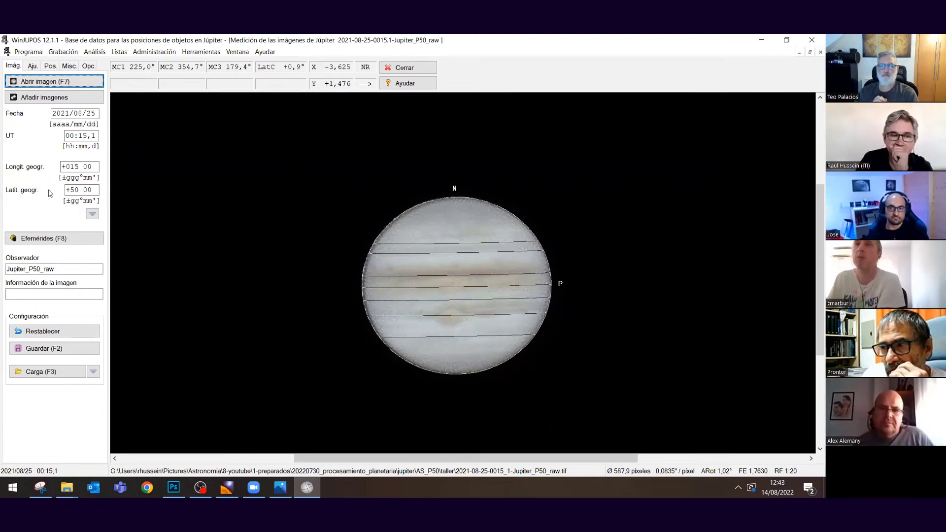
Review the observation-site options and the program's general preferences, including the data directory, and return to the image measurement.
left_click(92, 214)
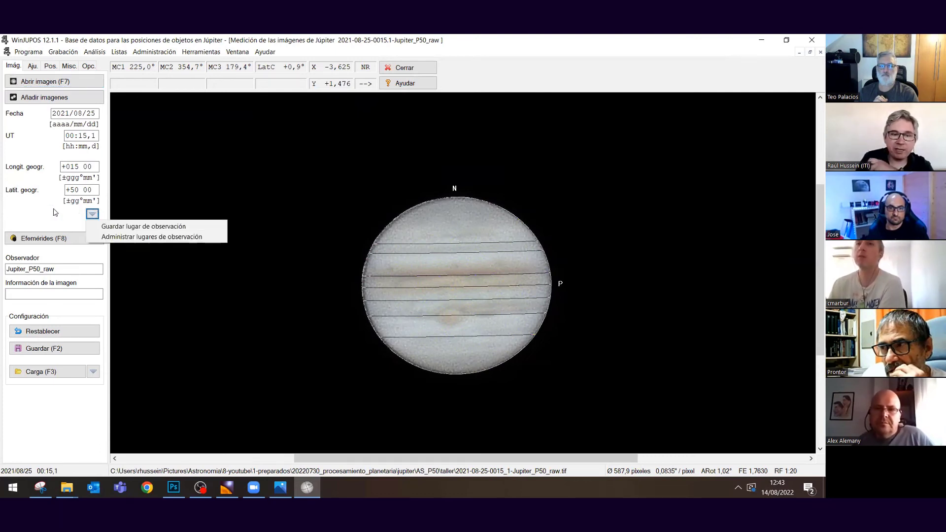
left_click(55, 212)
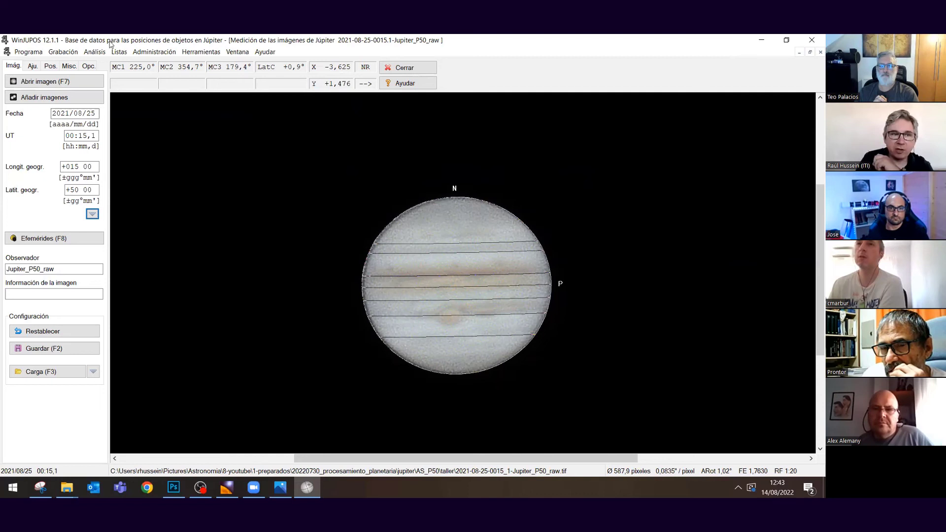
left_click(211, 53)
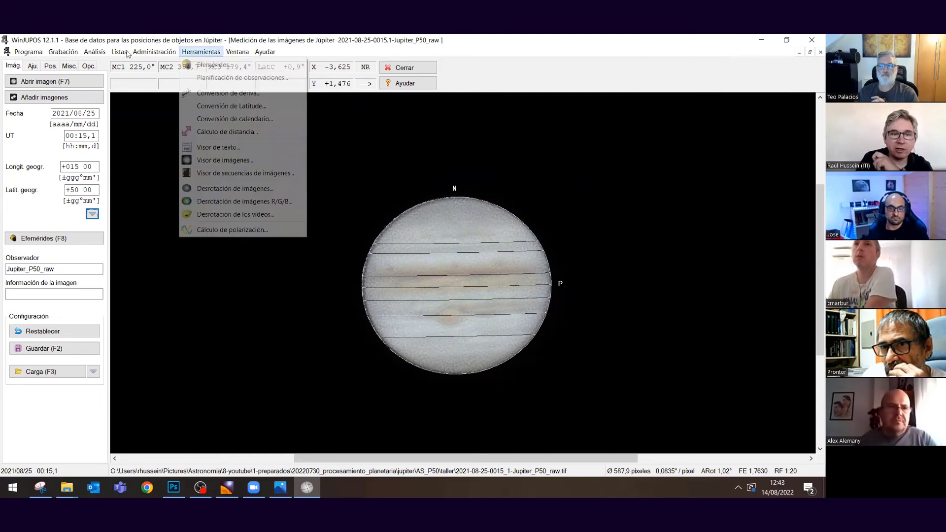
left_click(43, 53)
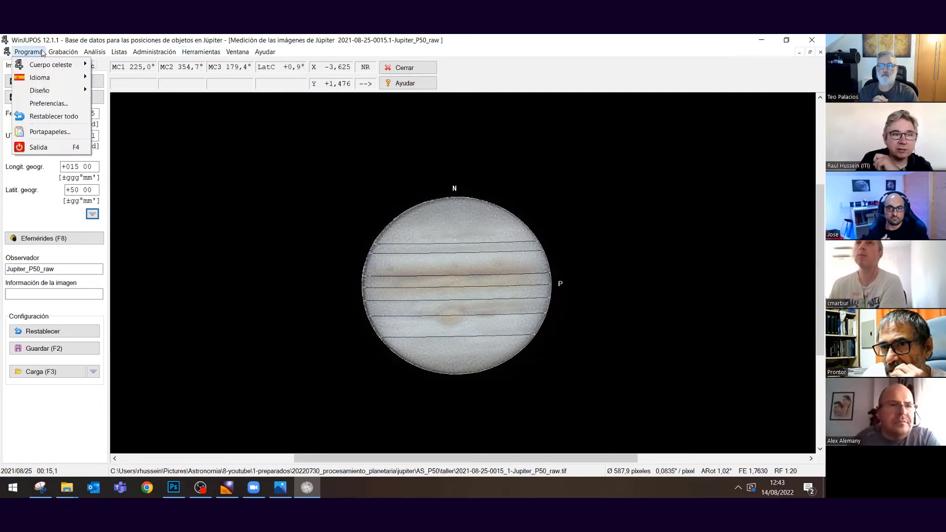
key("Right")
key("Left")
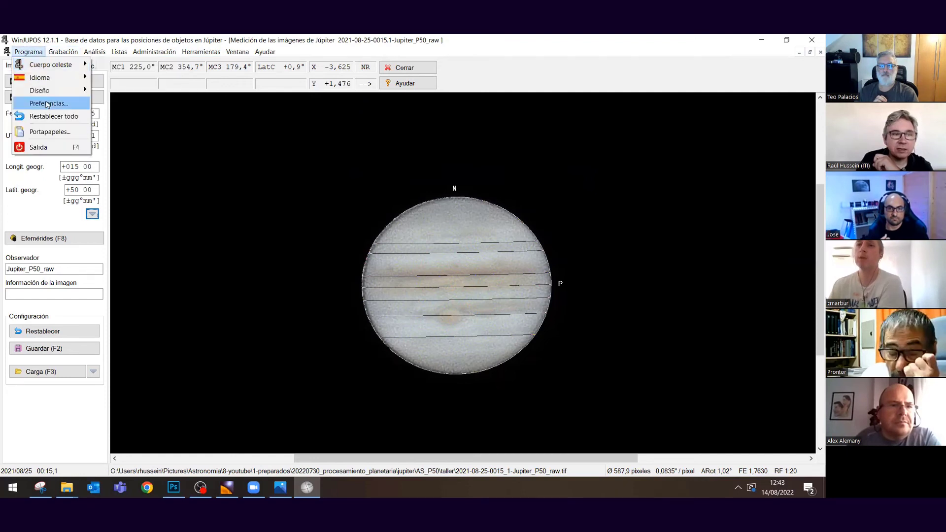
left_click(47, 104)
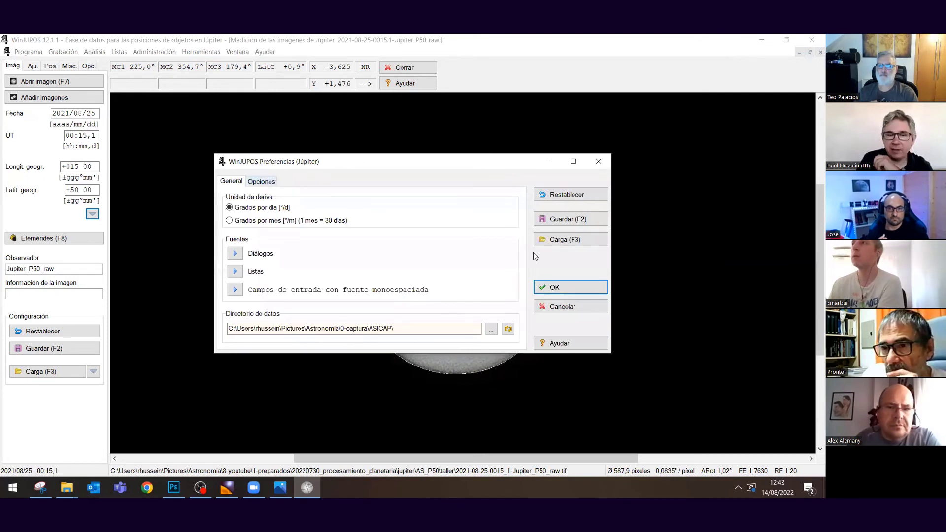
left_click(547, 287)
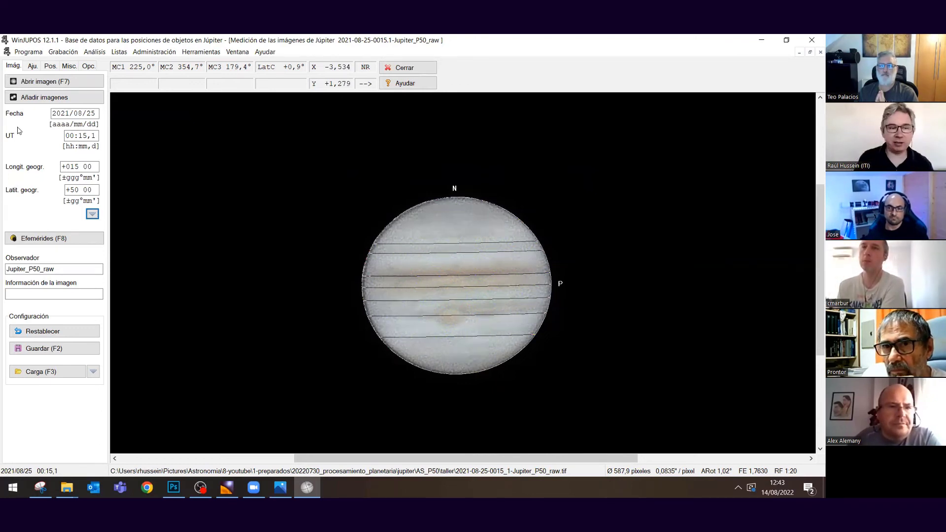
View the Jupiter ephemerides for 2021/08/25 at 00:15,1 UT, check the taller folder in File Explorer, and return to WinJUPOS.
left_click(69, 243)
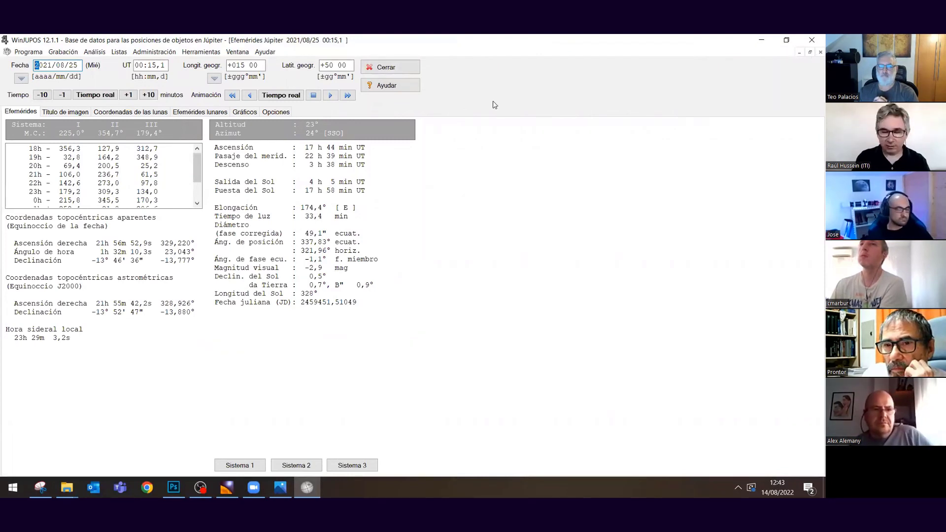
left_click(207, 53)
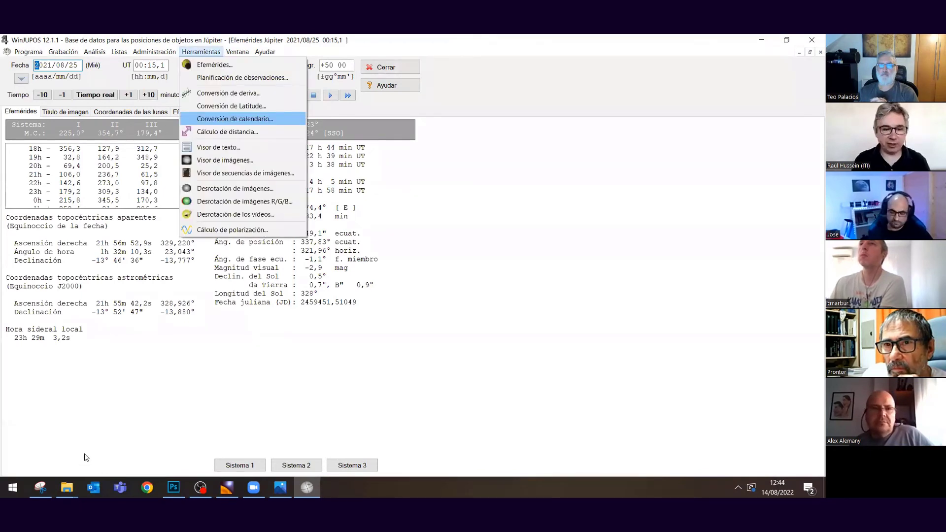
left_click(260, 414)
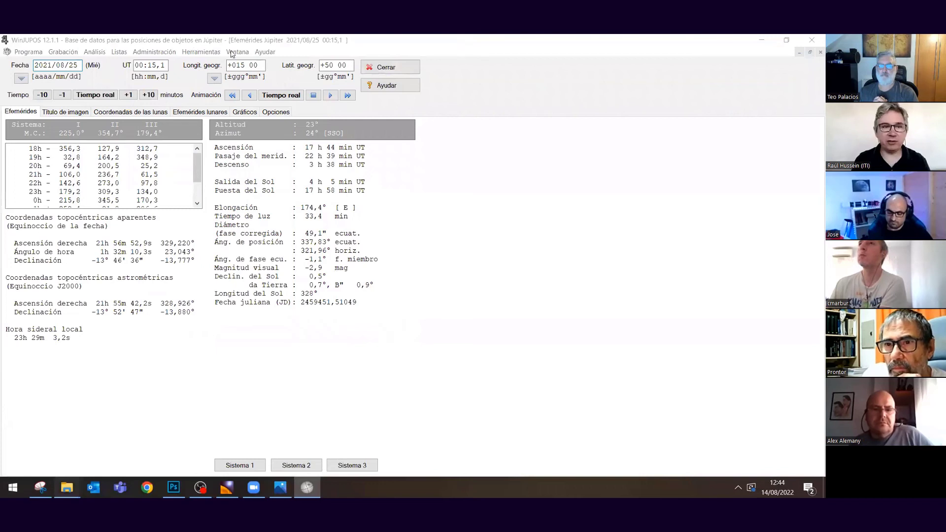
key("alt+Tab")
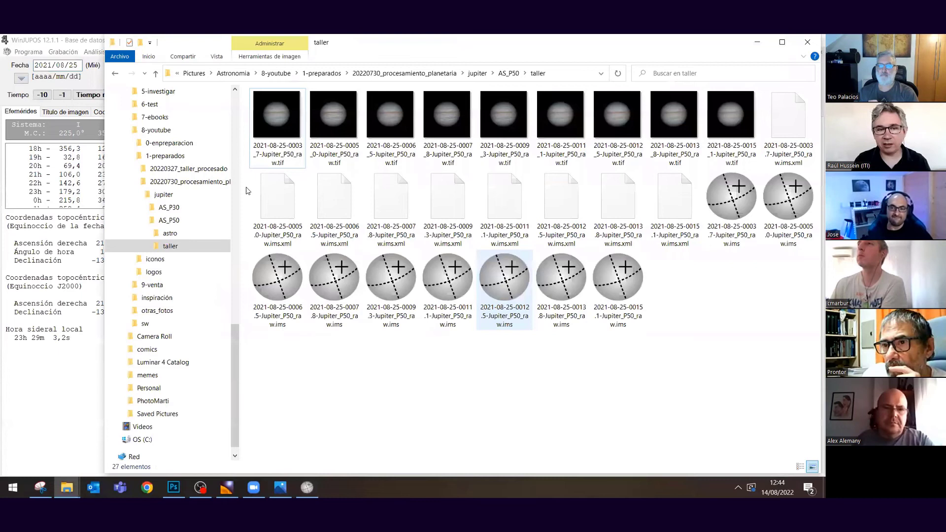
key("alt+Tab")
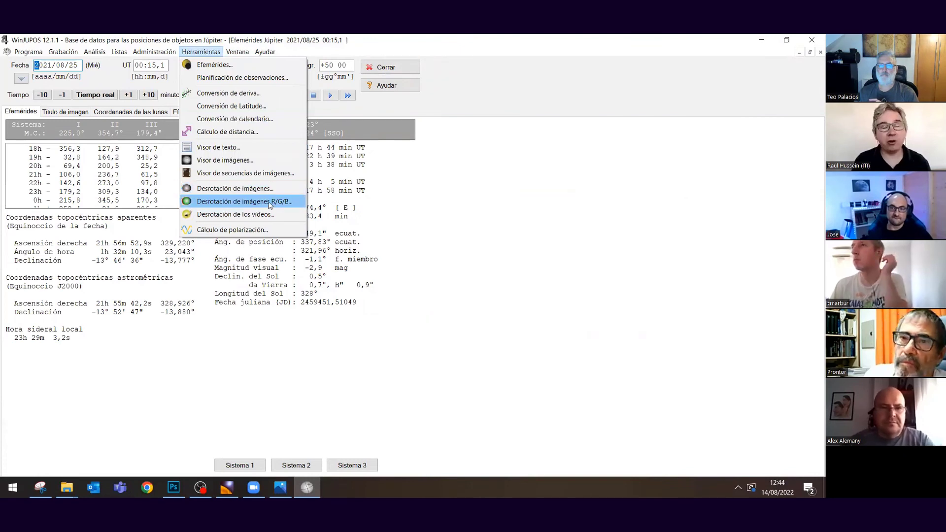
Open the image derotation tool (Desrotación de imágenes) and clear the previous 2022-08-03 measurements from its list.
left_click(269, 189)
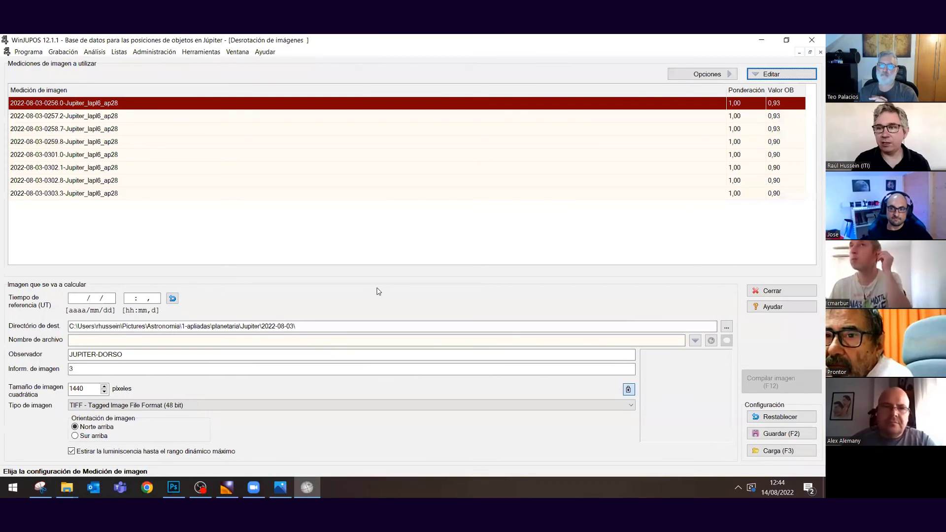
left_click(764, 74)
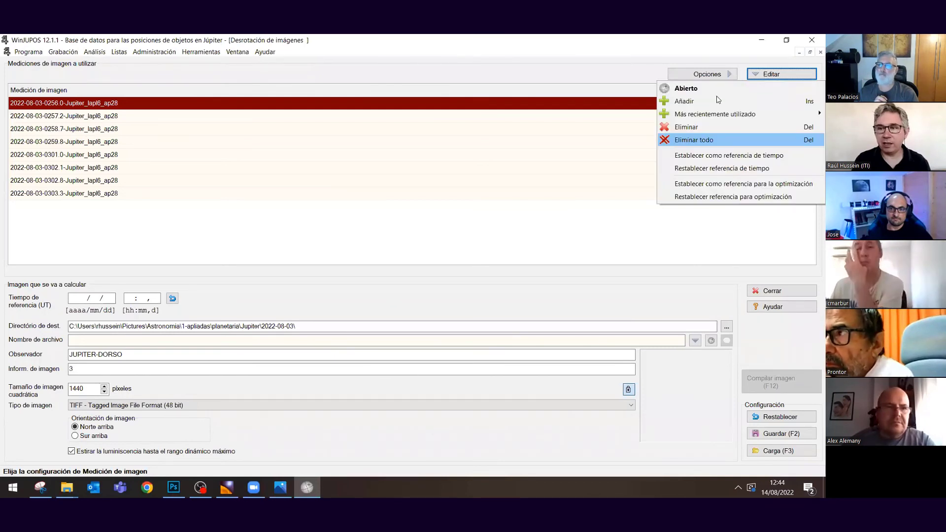
key("Return")
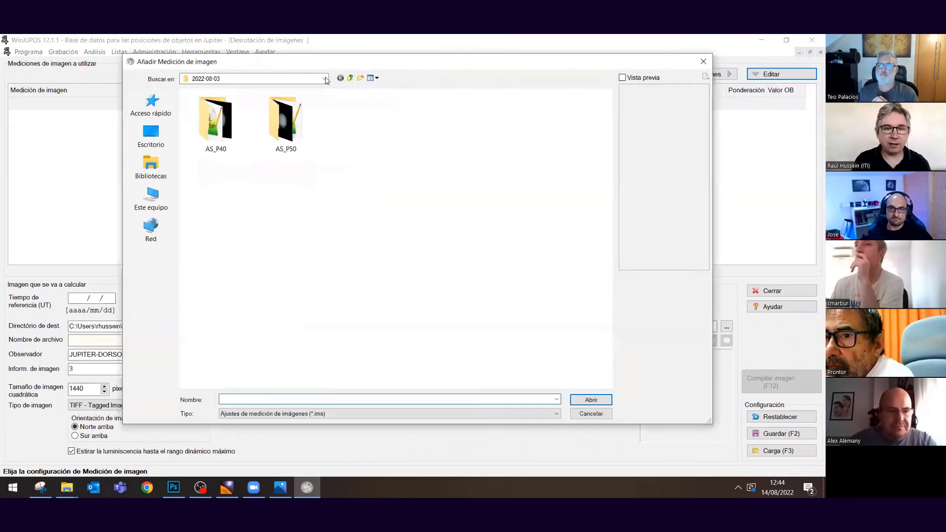
Add all nine 2021-08-25 Jupiter measurement settings files (.ims), from 0003.7 to 0015.1, from the AS_P50 taller folder to the derotation list.
left_click(325, 79)
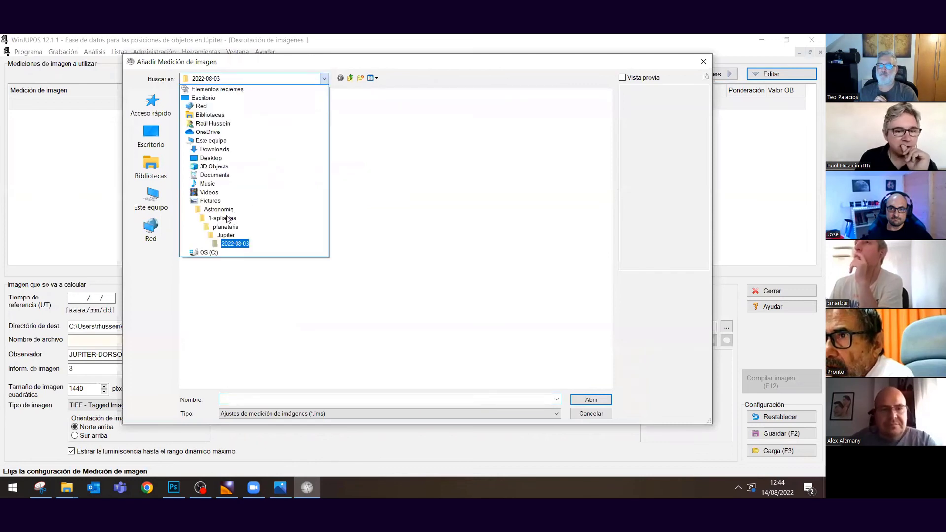
key("Return")
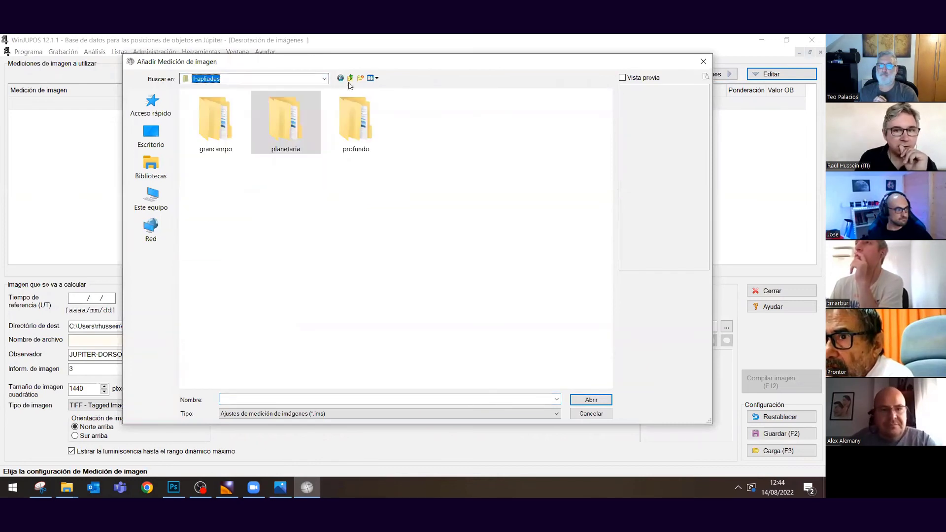
double_click(308, 126)
double_click(308, 127)
double_click(206, 116)
double_click(202, 107)
double_click(280, 115)
double_click(288, 120)
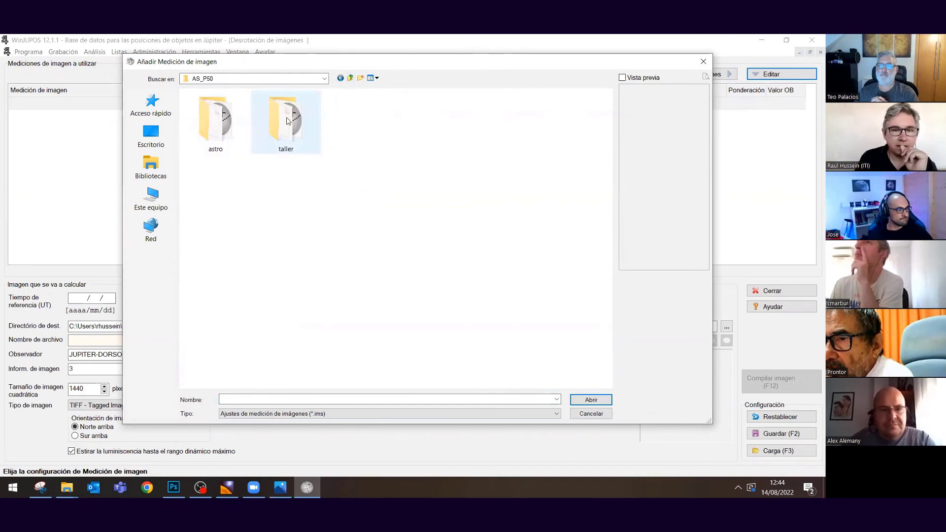
left_click(371, 236, "shift")
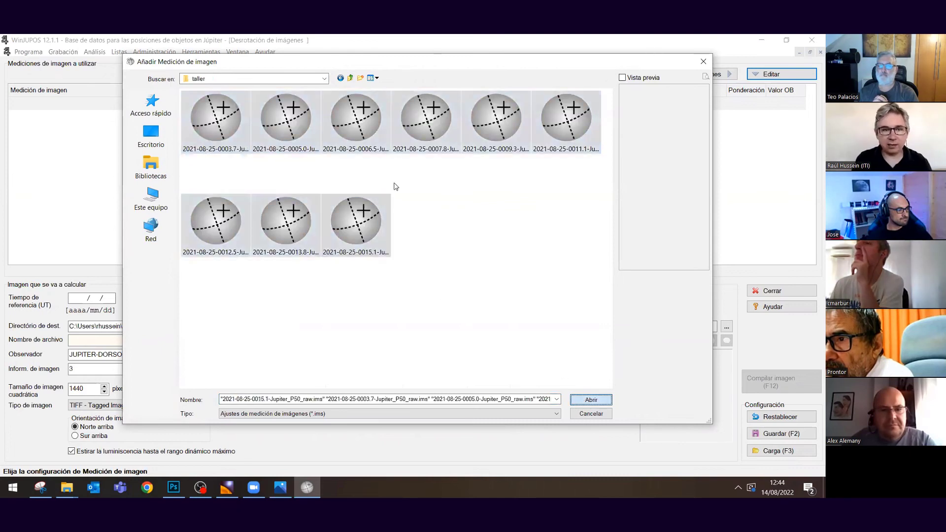
key("Return")
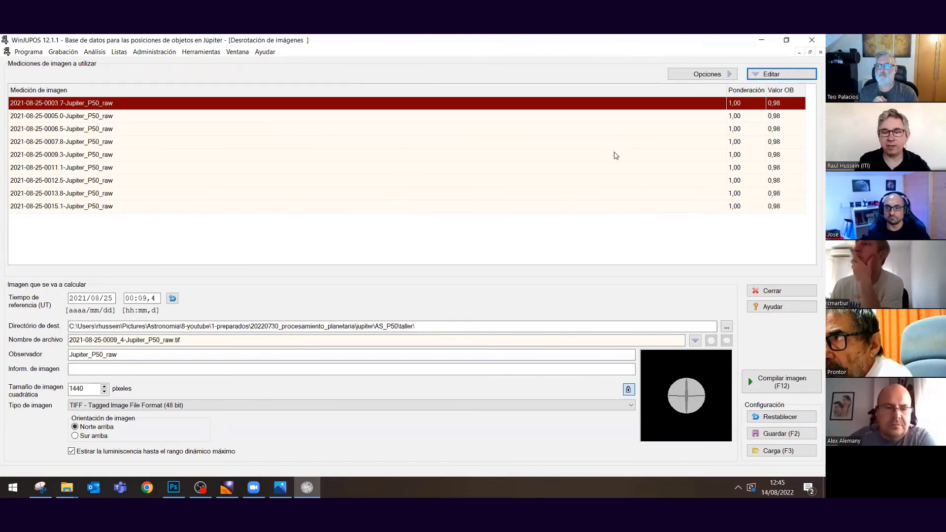
Inspect the time and optimization reference options available for the 2021-08-25-0003.7 measurement.
left_click(169, 108)
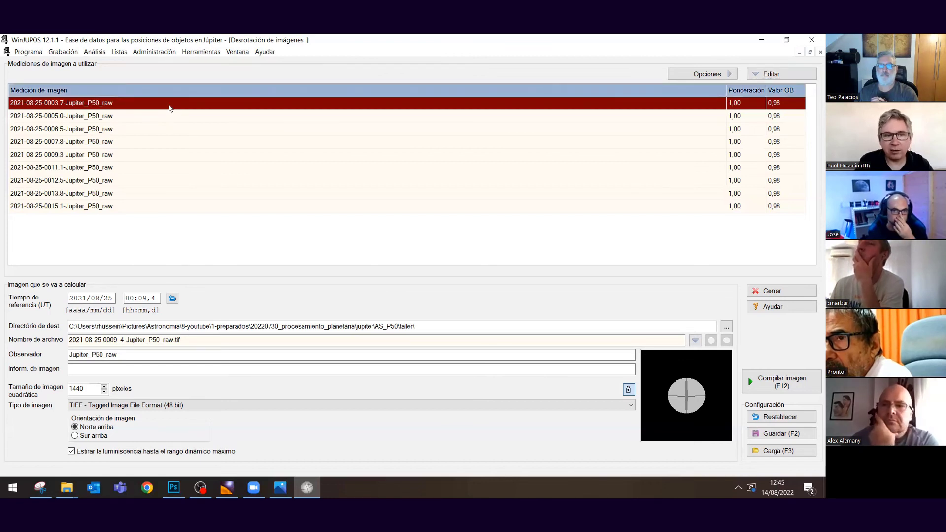
right_click(169, 108)
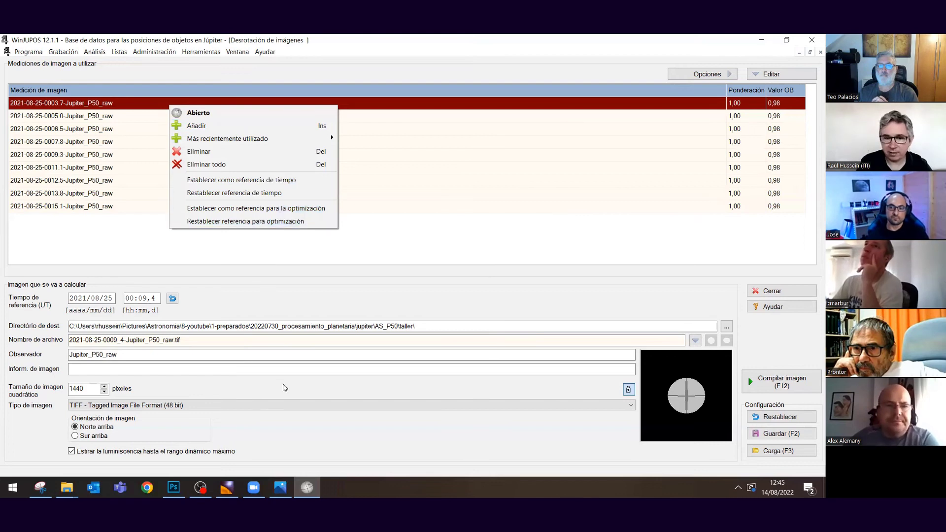
left_click(274, 319)
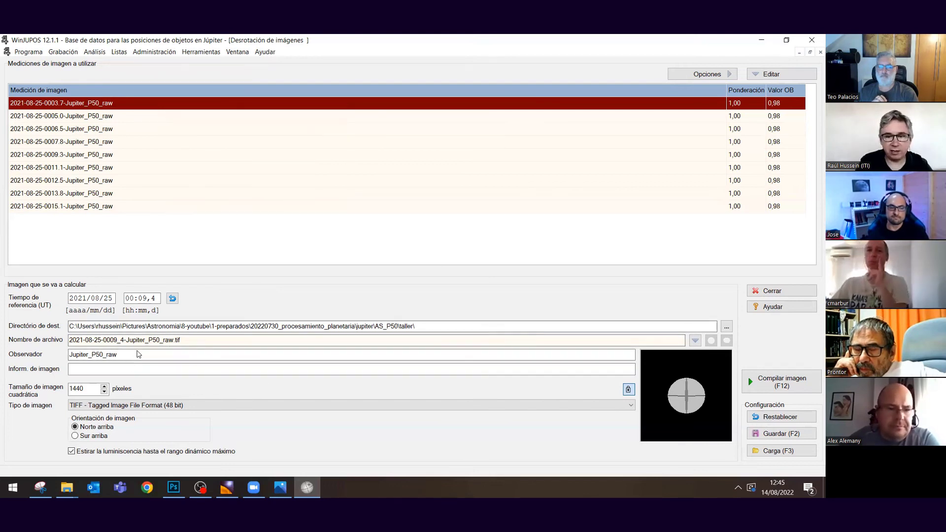
Shorten the derotated image's destination directory so the path ends at 20220730_procesamiento_planetaria\jupiter.
left_click(435, 326)
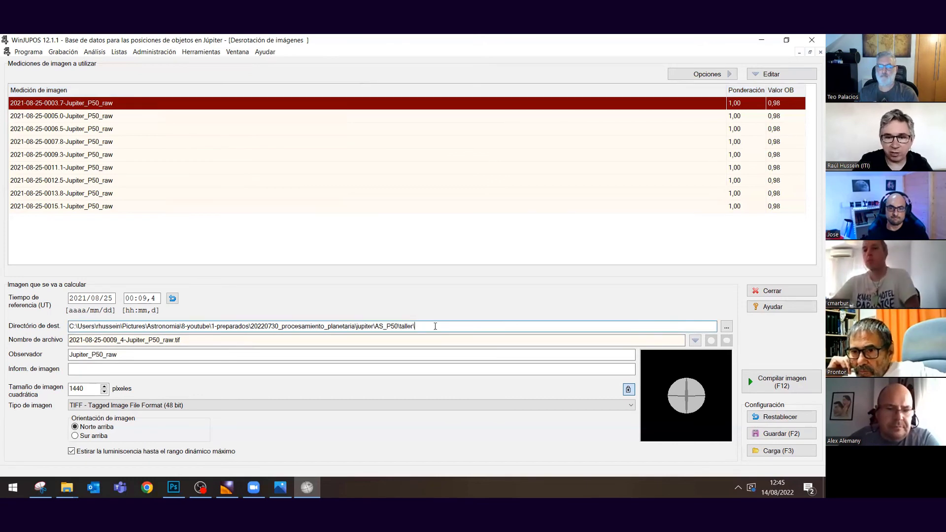
key("BackSpace")
key("BackSpace")
key("BackSpace")
key("BackSpace")
key("BackSpace")
key("BackSpace")
key("BackSpace")
key("BackSpace")
key("BackSpace")
key("BackSpace")
key("BackSpace")
key("BackSpace")
key("BackSpace")
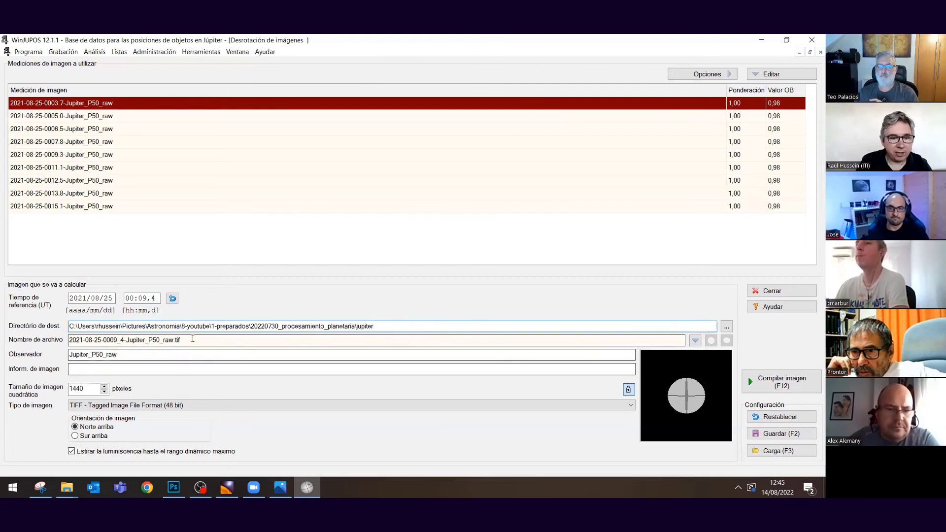
Set the derotated image's observer text to Jupiter and its image information to 1.
left_click_drag(196, 355, 90, 355)
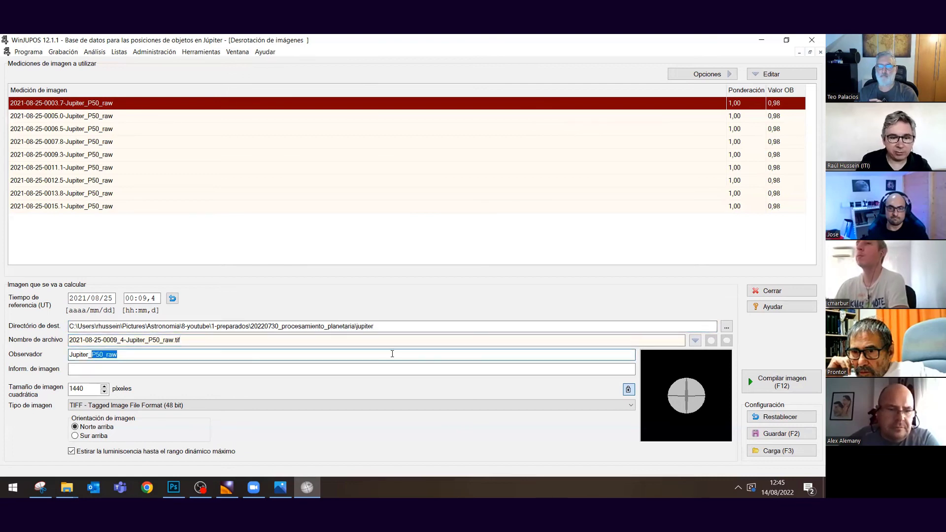
key("BackSpace")
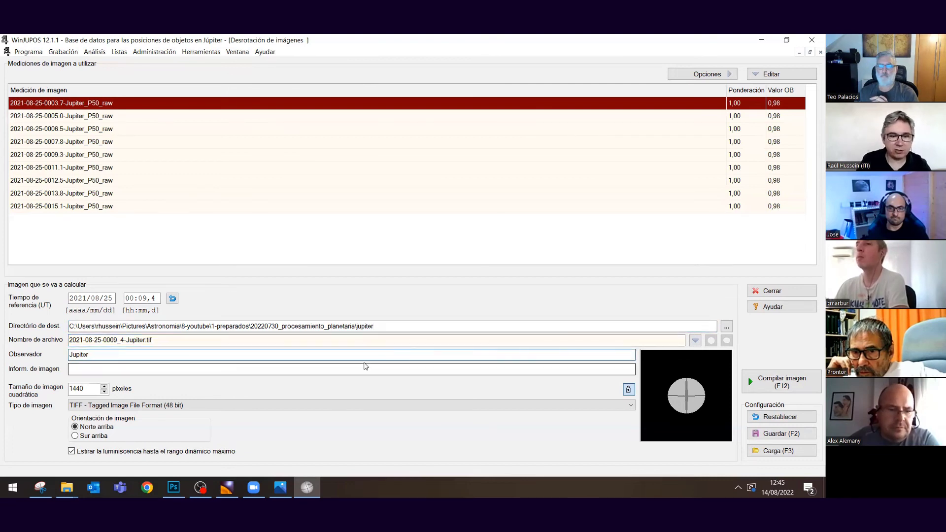
left_click(373, 369)
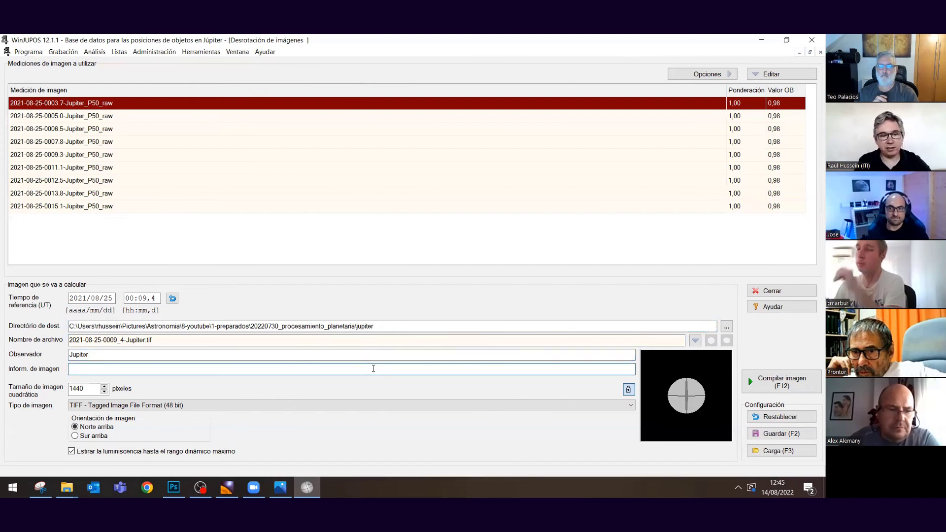
type("1")
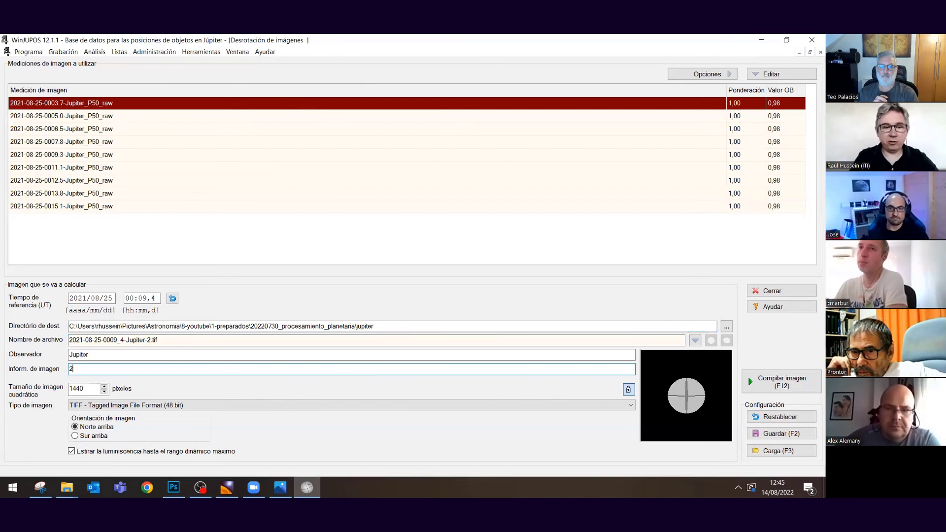
key("BackSpace")
type("1")
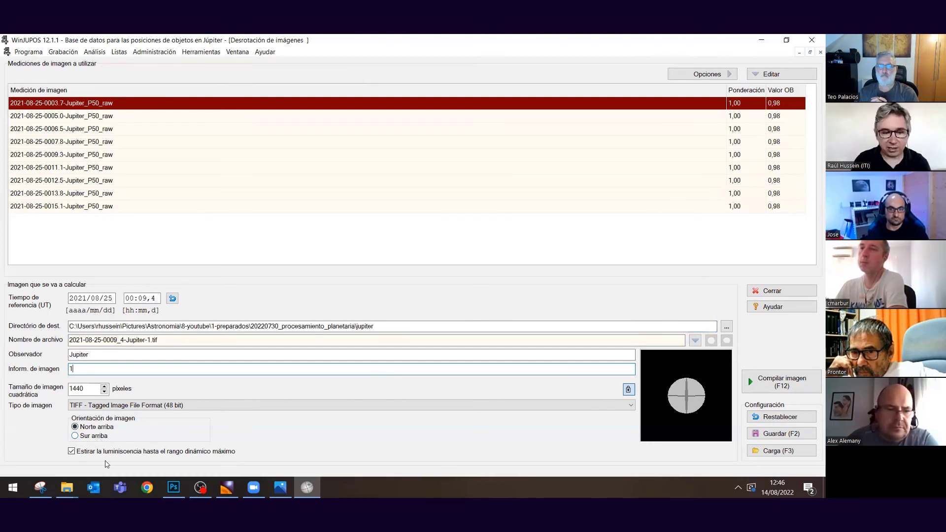
Disable stretching the luminance to the maximum dynamic range and compile the derotated Jupiter image.
left_click(87, 452)
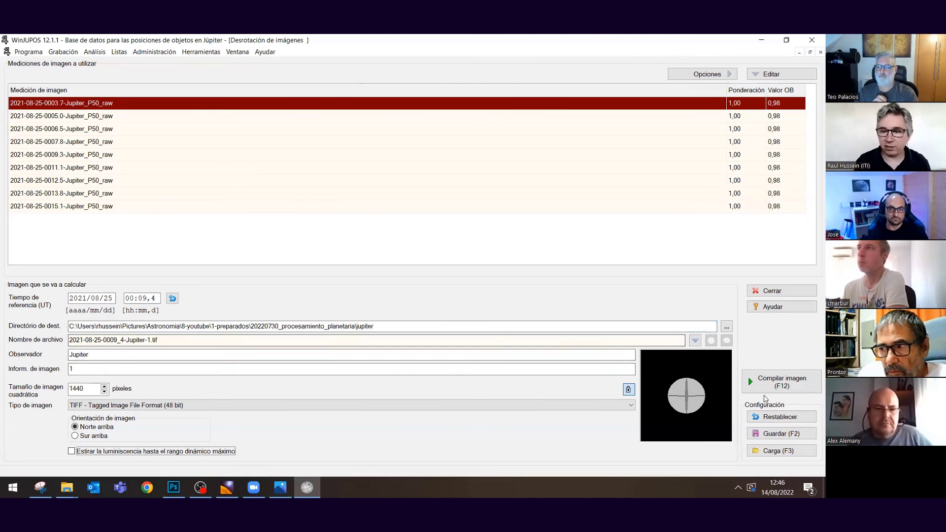
left_click(772, 389)
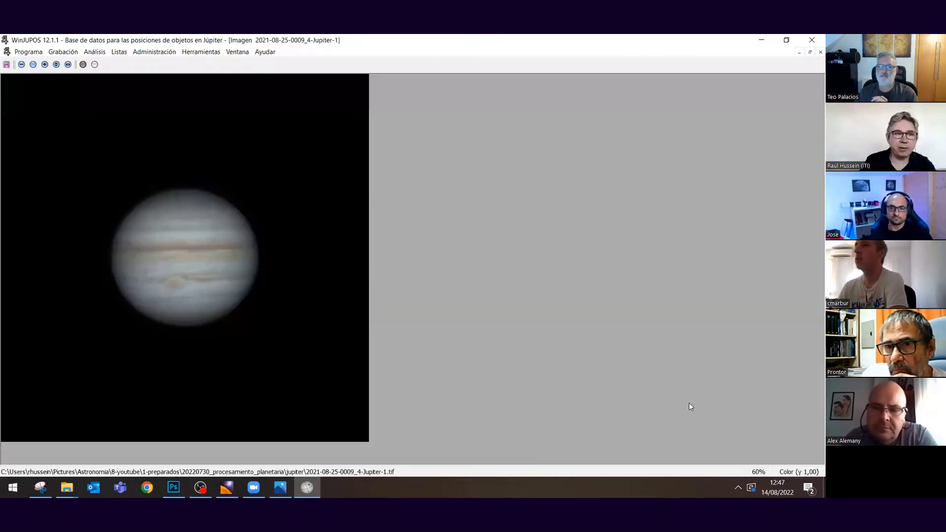
left_click(47, 69)
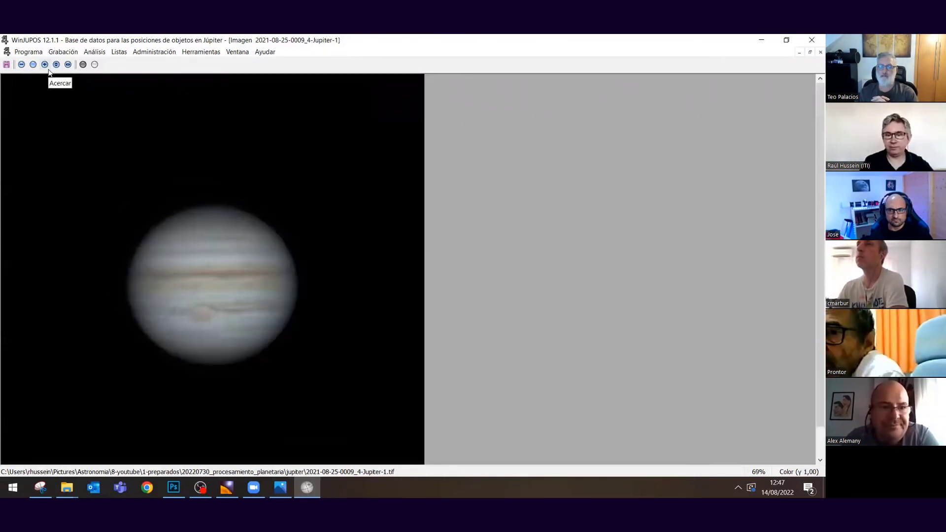
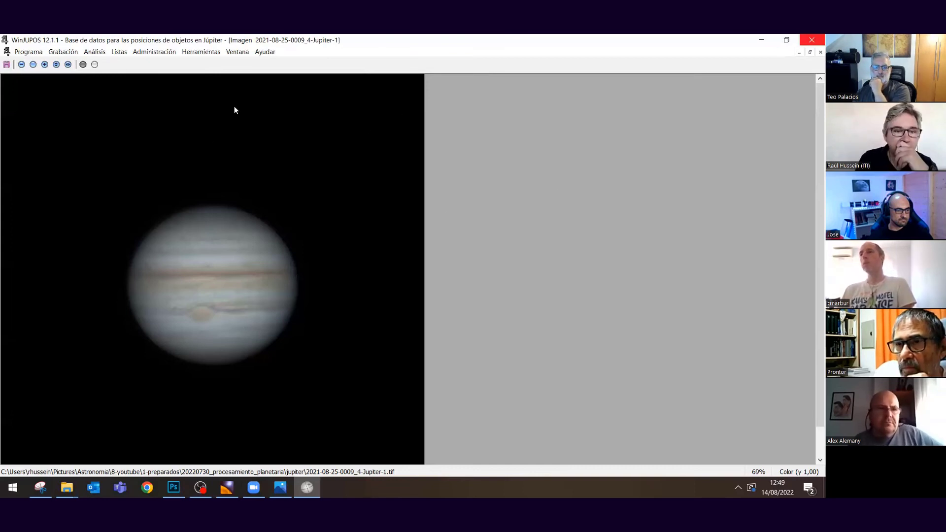
key("alt+F4")
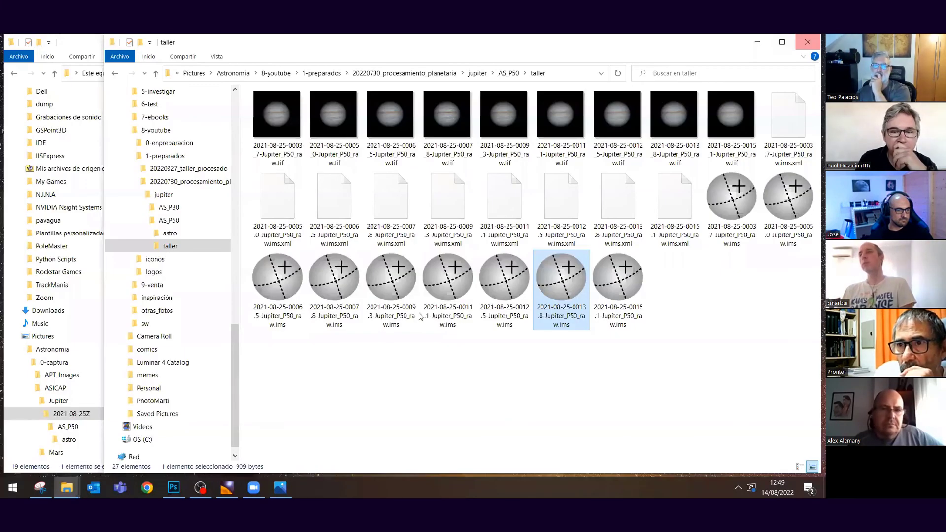
Browse to the 2022-06-18 folder of Jupiter images under 1-apliadas\planetaria\Jupiter.
key("alt+Left")
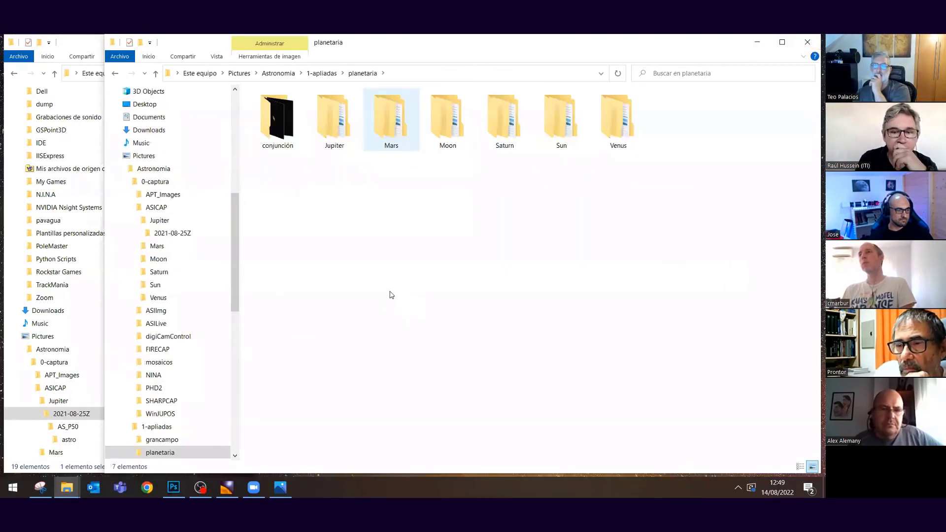
key("Left")
key("Return")
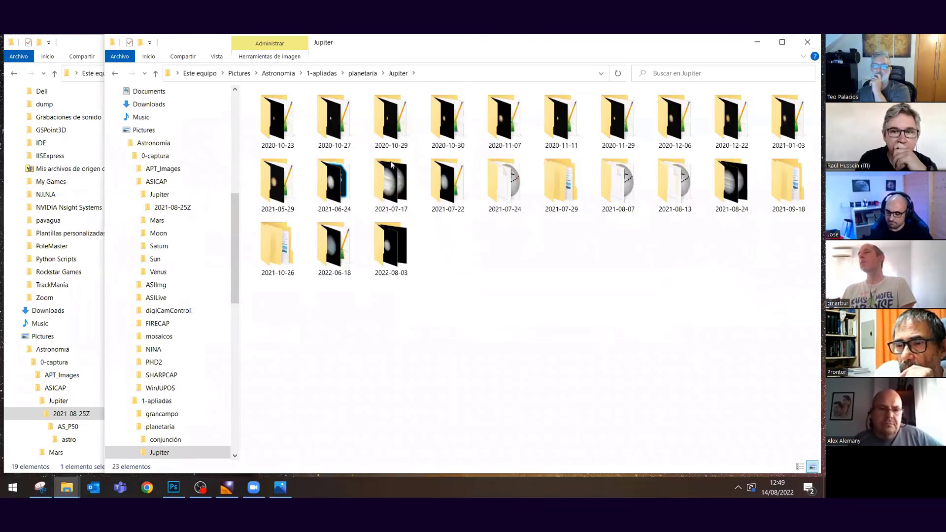
type("2022-06")
key("Return")
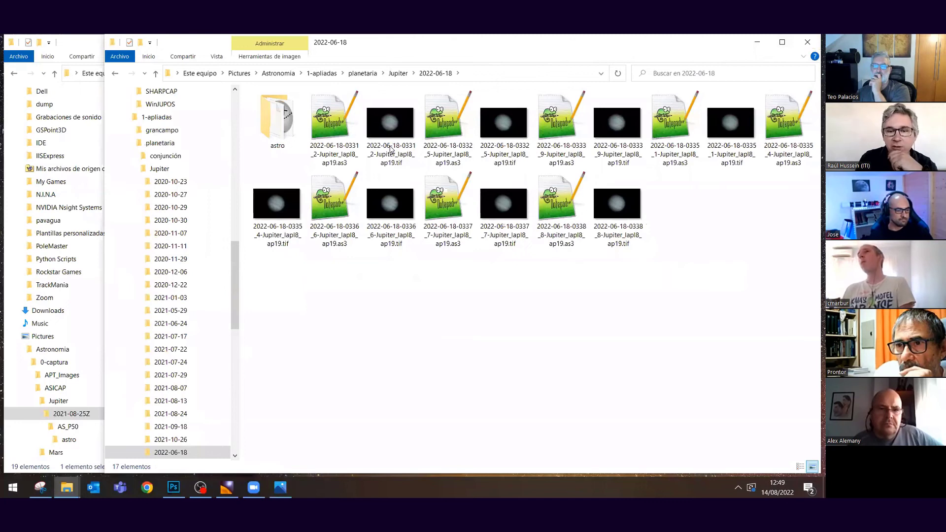
key("alt+Tab")
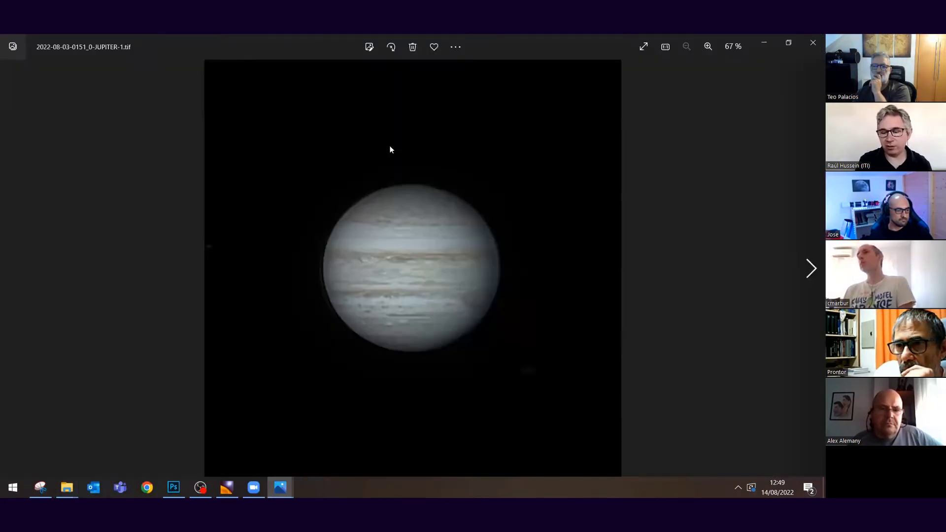
key("Left")
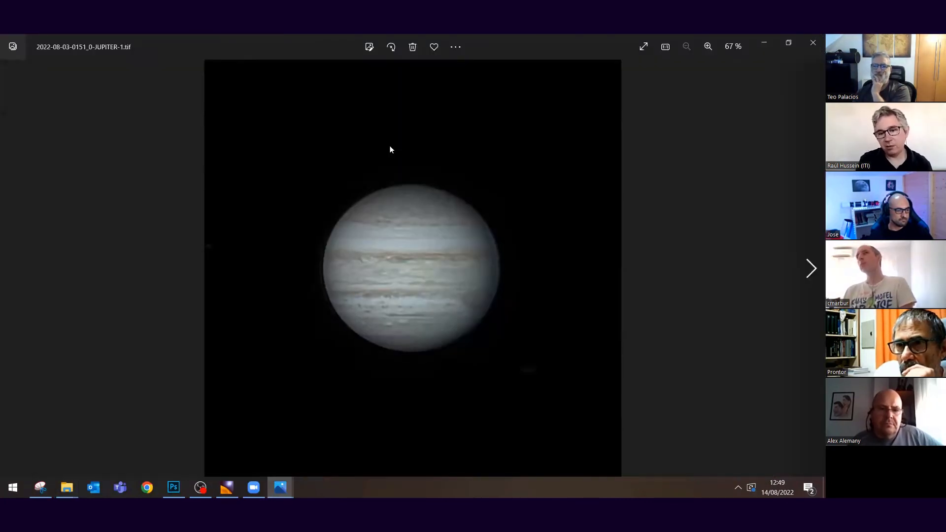
key("Right")
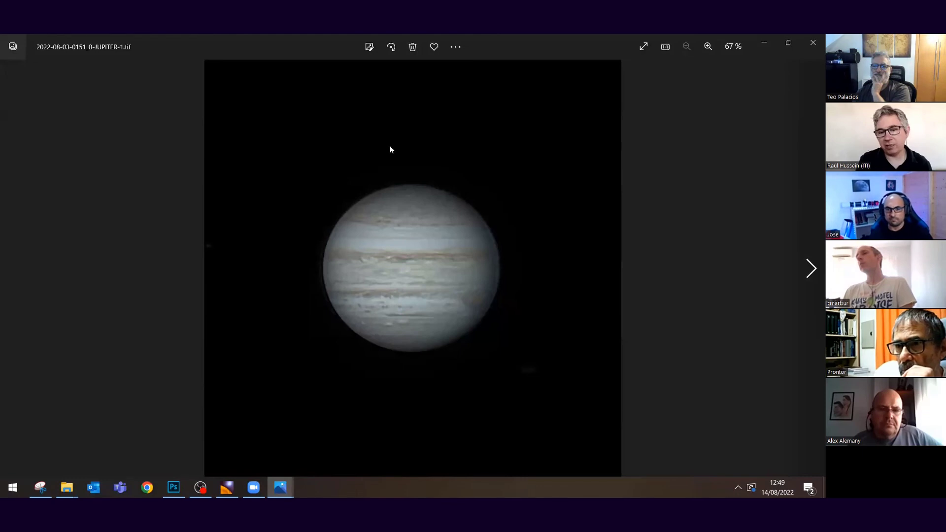
key("Left")
key("Right")
key("Left")
key("Right")
key("Left")
key("Right")
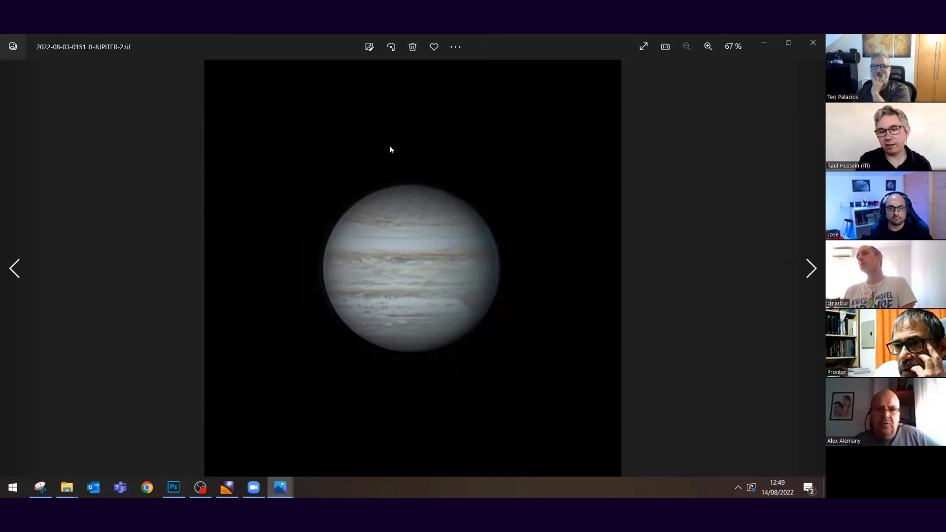
Compare the 2022-08-03 JUPITER-2 and JUPITER-3 images, and look through JUPITER-4 and the JUPITER-DORSO images.
key("Right")
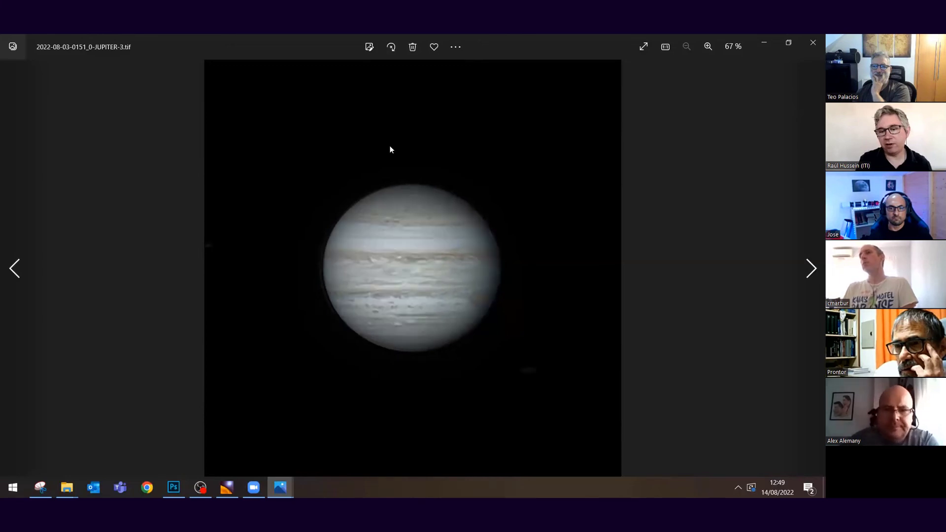
key("Left")
key("Right")
key("Left")
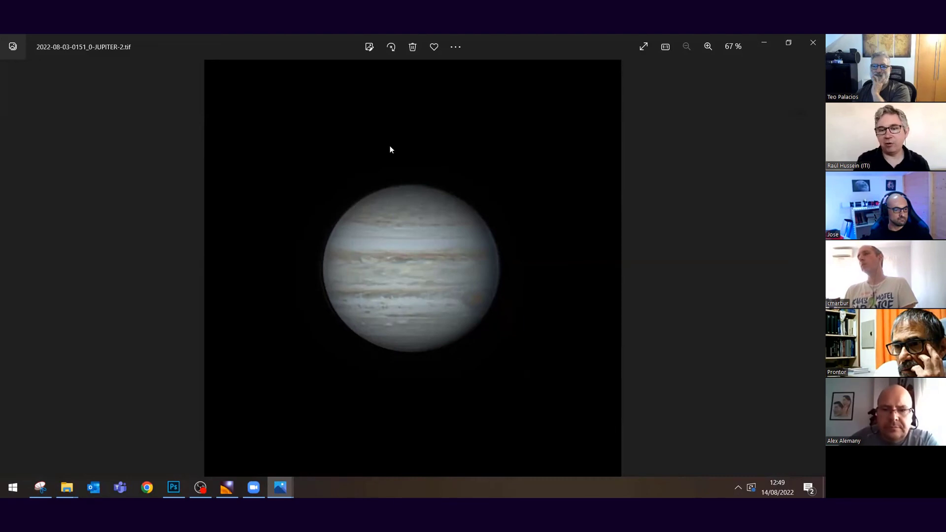
key("Right")
key("Right")
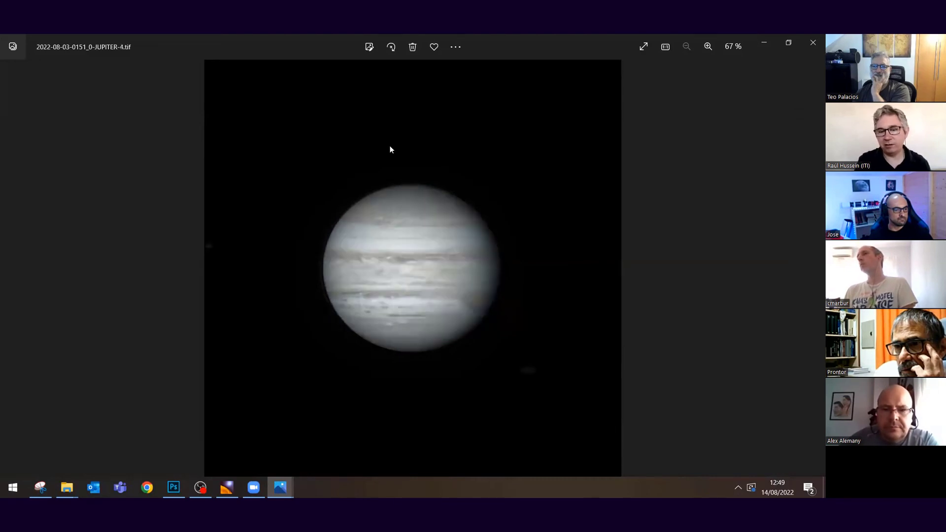
key("Right")
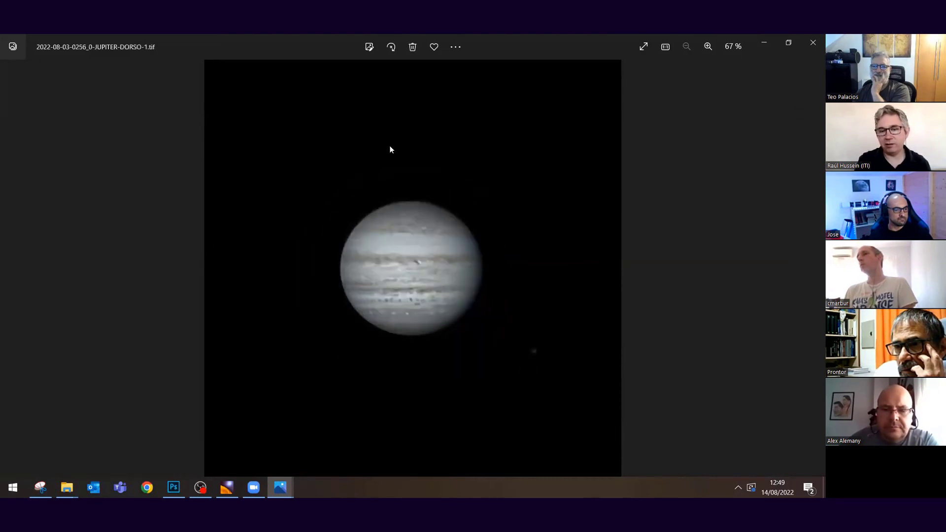
key("Right")
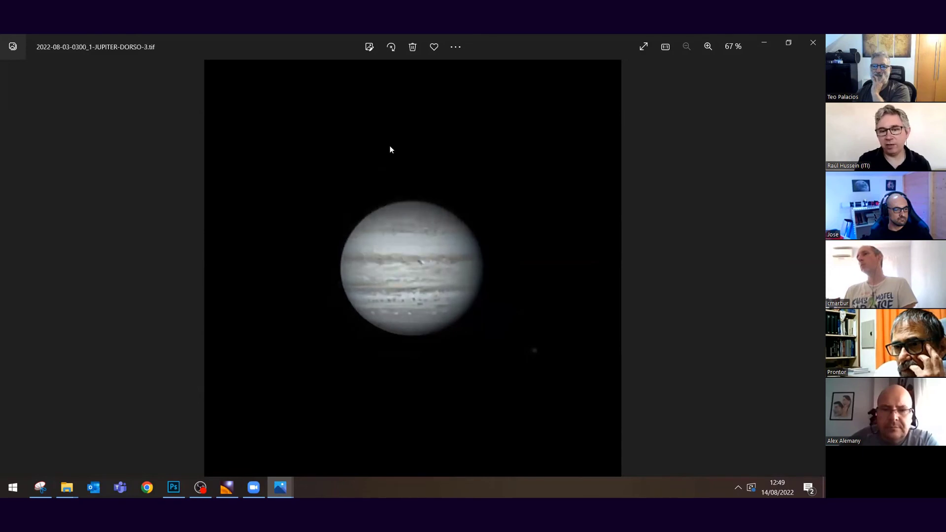
key("Right")
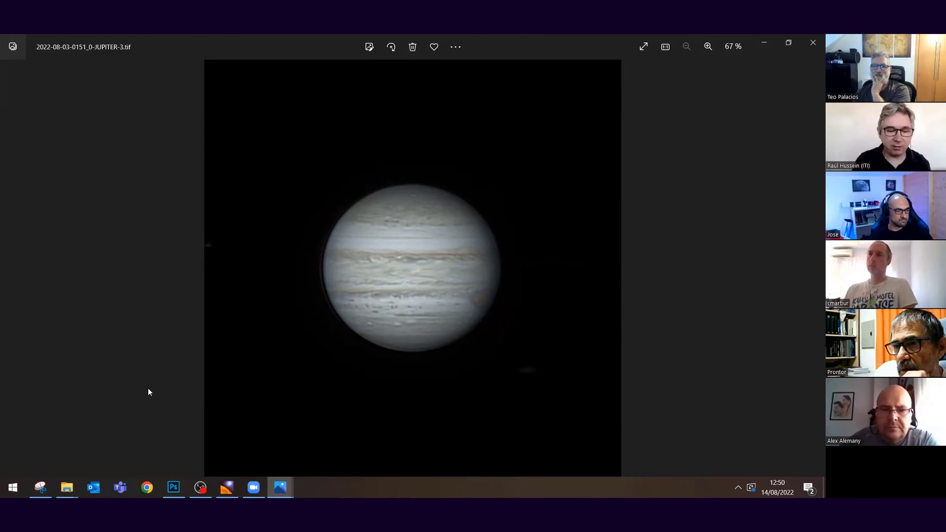
left_click(67, 487)
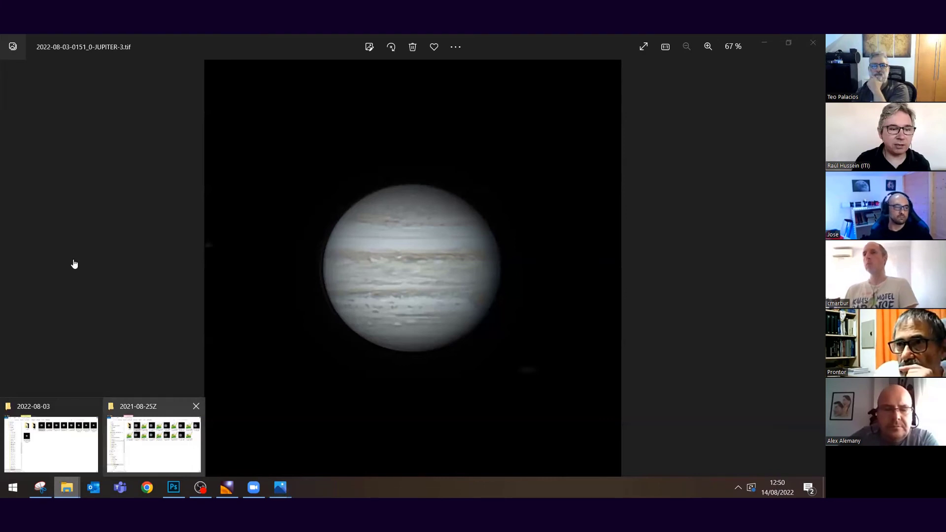
left_click(154, 443)
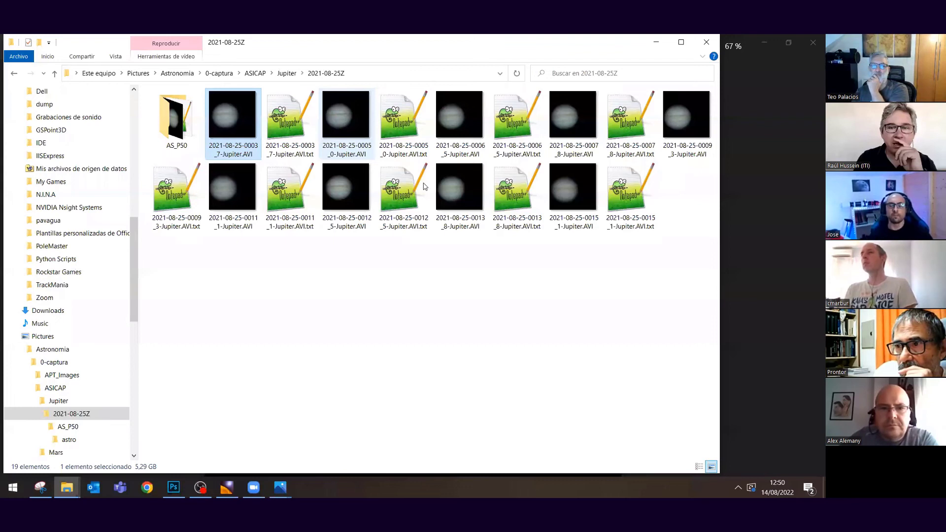
key("alt+Tab")
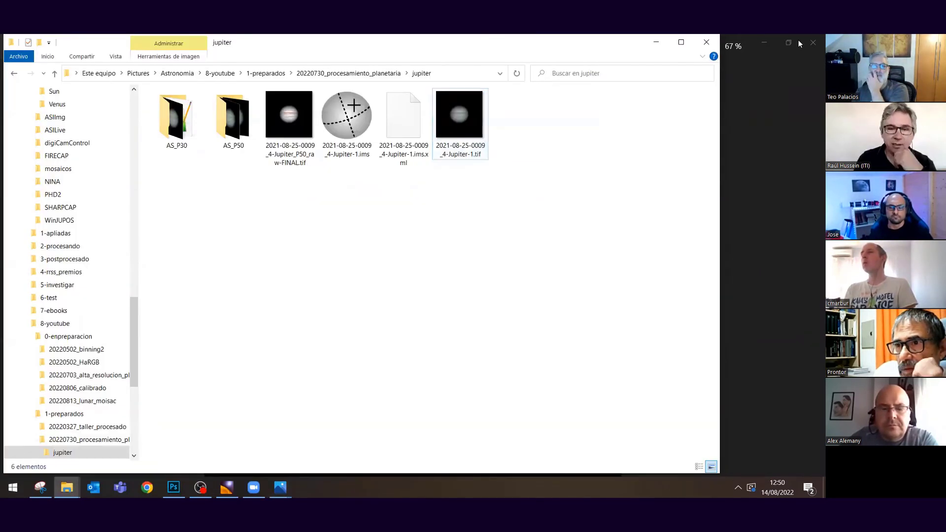
left_click_drag(459, 114, 173, 486)
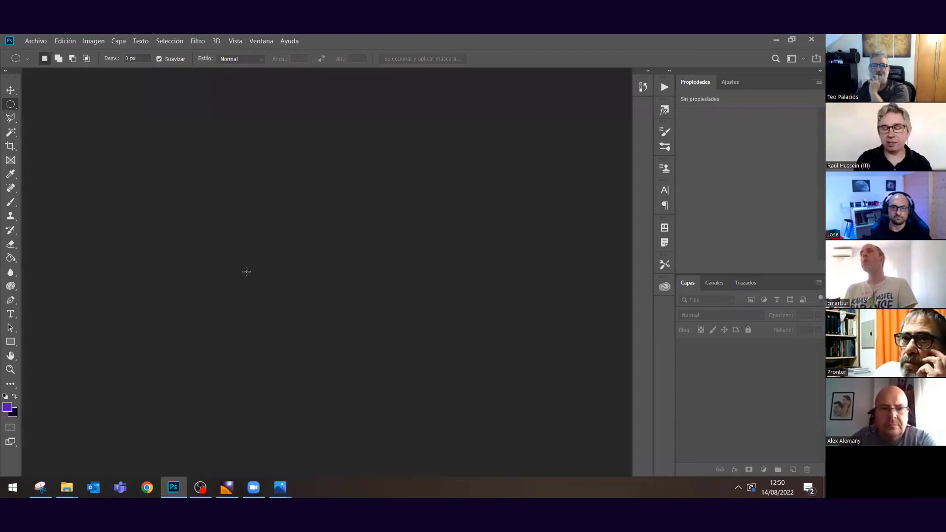
left_click_drag(151, 121, 165, 132)
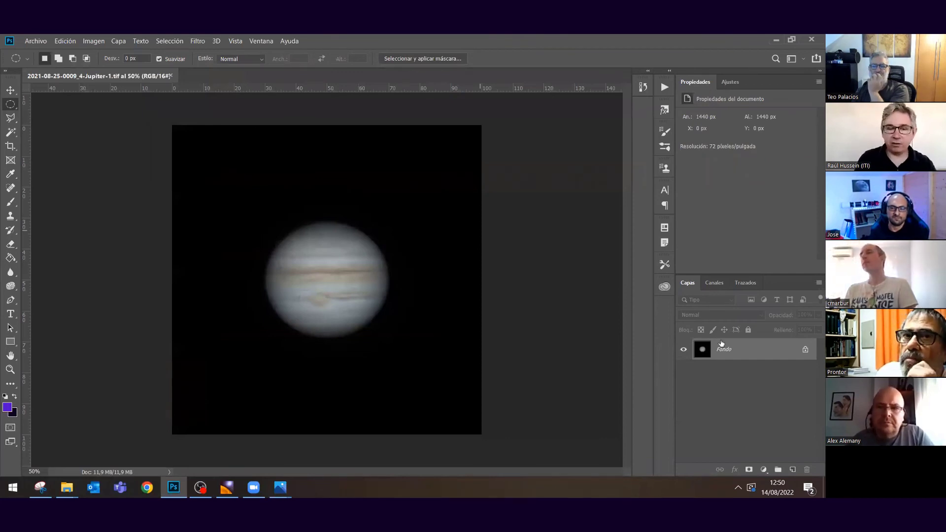
Duplicate the Fondo background layer under the name niveles.
scroll(434, 275, "up", 1)
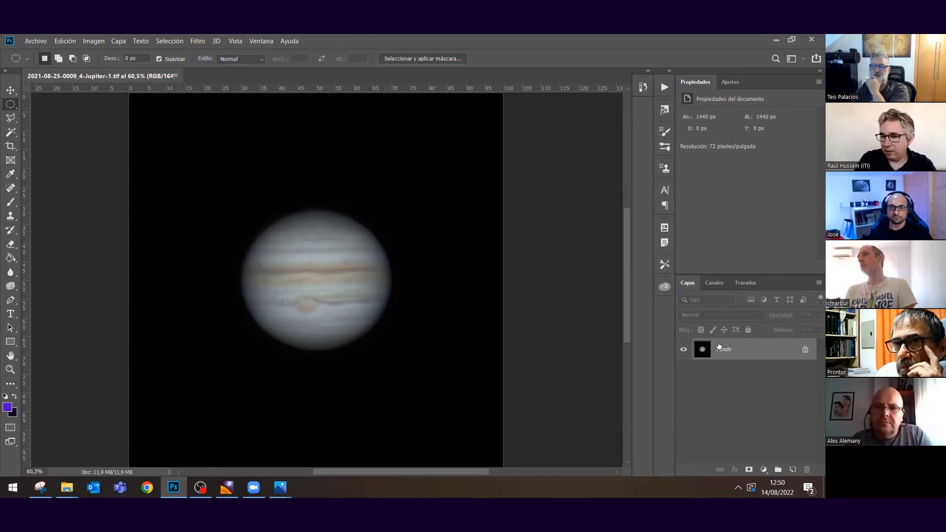
right_click(720, 372)
key("Return")
type("niveles")
key("Return")
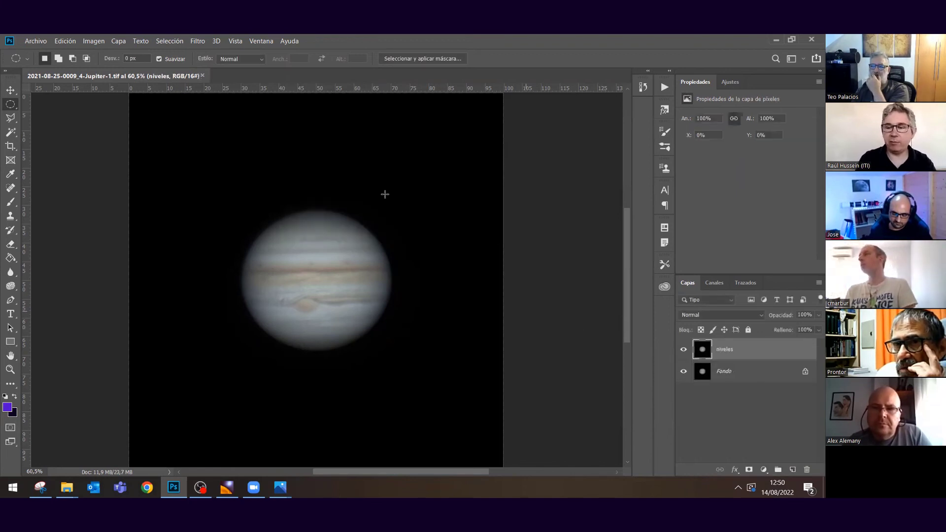
Start a Levels adjustment on the niveles layer with RGB input levels of 5, 1,11 and 208.
left_click(100, 41)
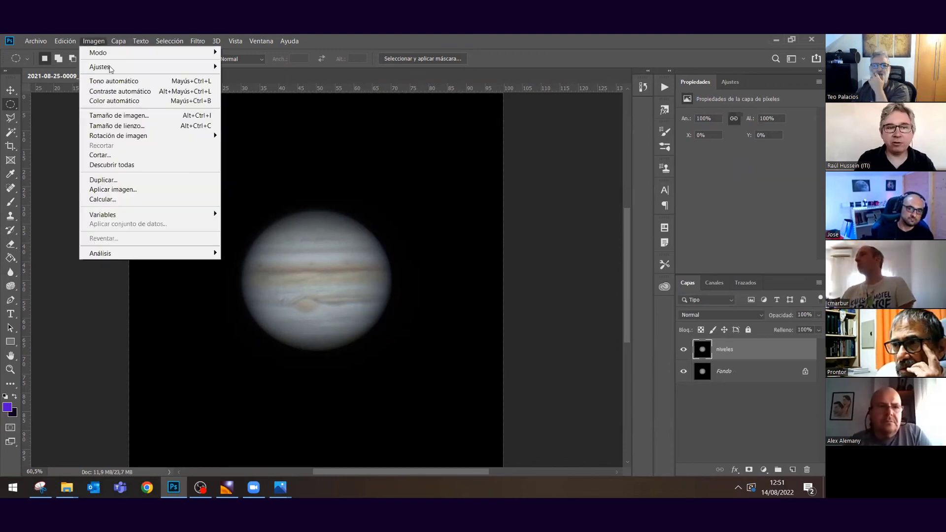
left_click(164, 71)
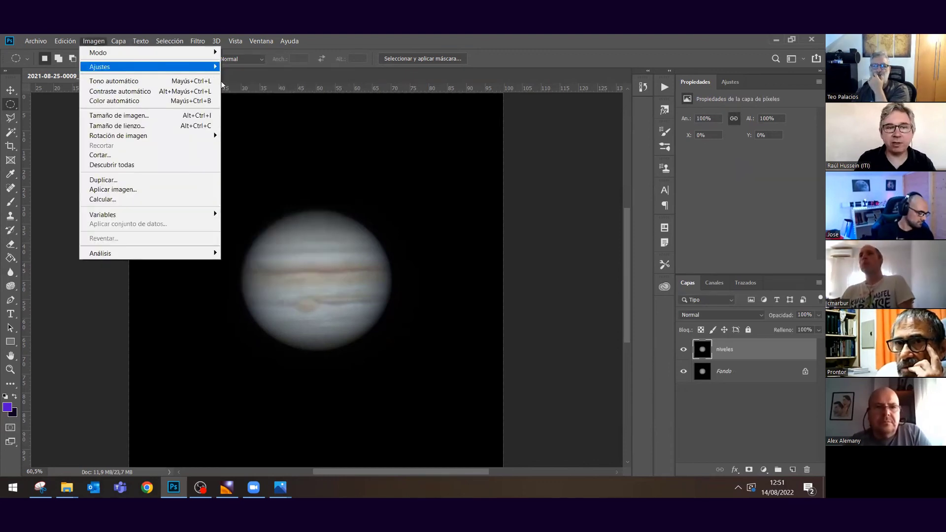
mouse_move(204, 69)
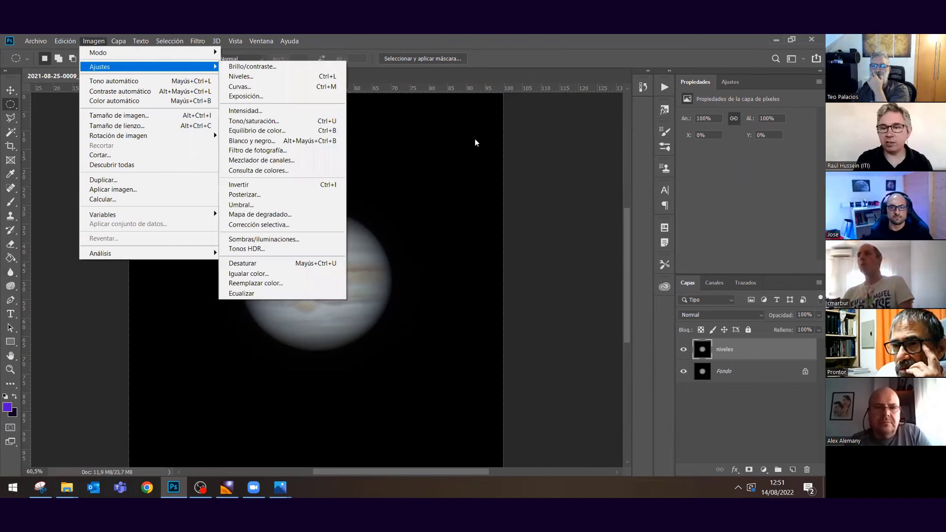
key("ctrl+l")
mouse_move(535, 227)
left_mouse_down()
mouse_move(552, 226)
mouse_move(538, 227)
left_mouse_up()
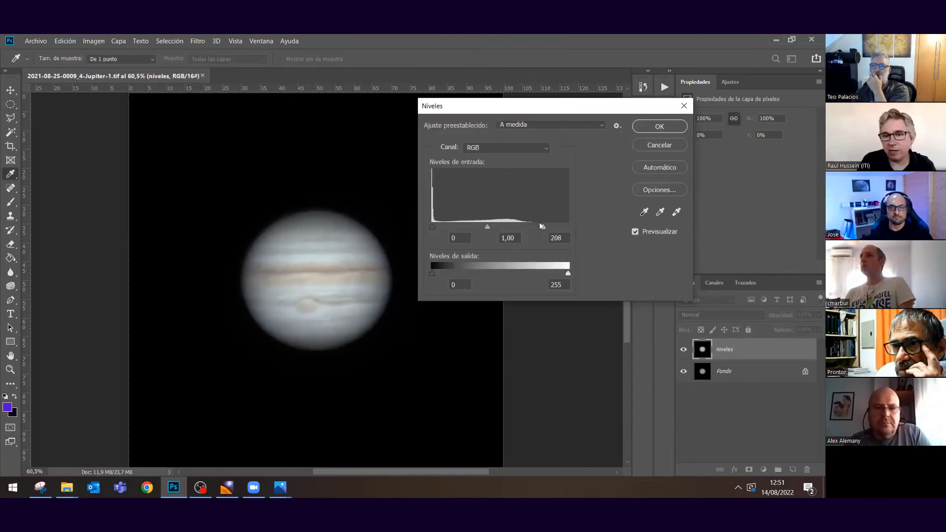
left_click_drag(432, 225, 484, 226)
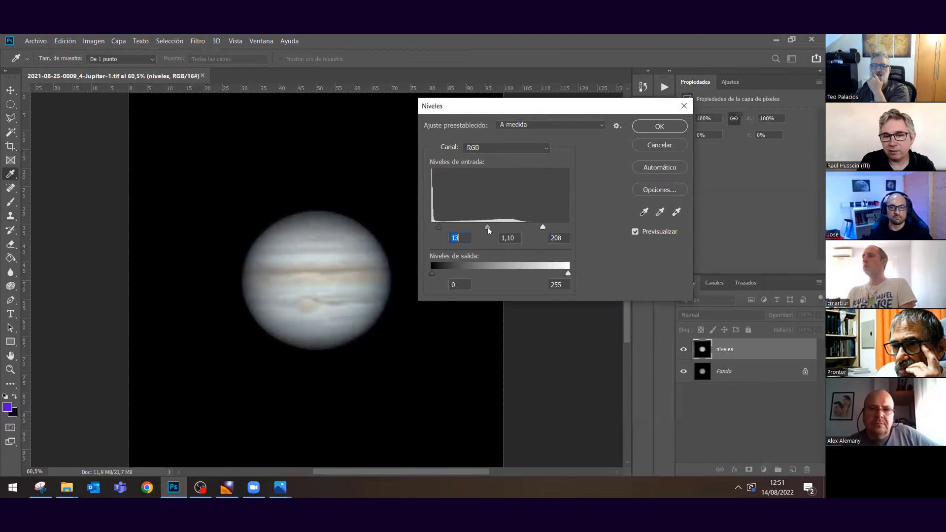
left_click_drag(491, 227, 487, 226)
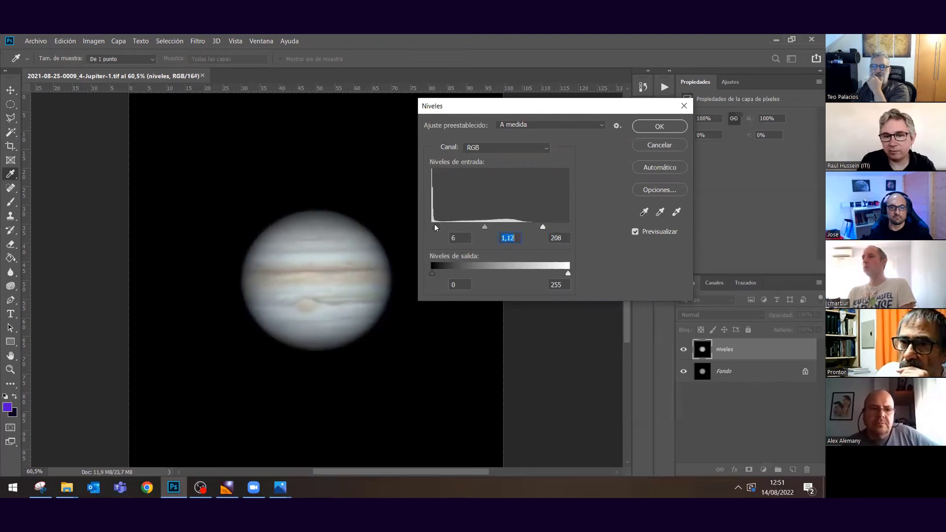
left_click_drag(435, 227, 484, 227)
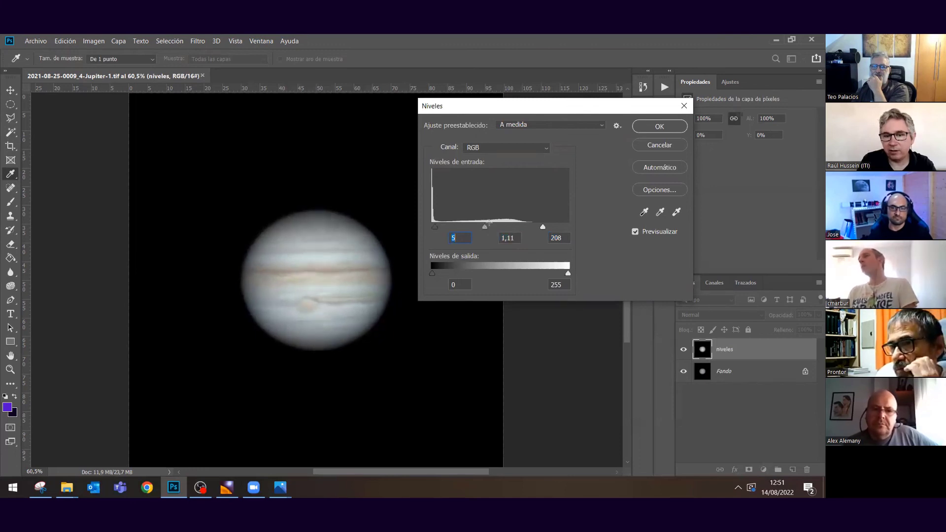
key("Tab")
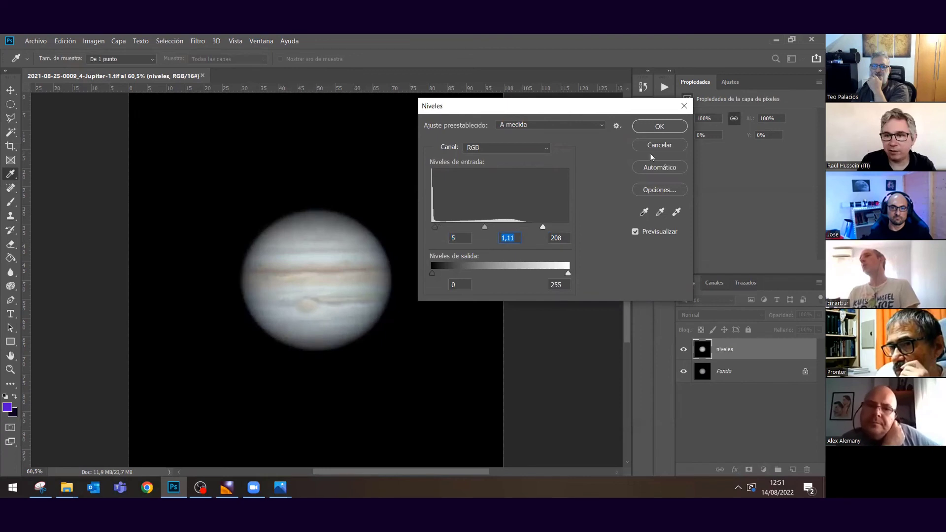
Compare Jupiter with and without the Levels preview, and apply the adjustment.
left_click(635, 232)
left_click(666, 232)
left_click(666, 231)
left_click(667, 232)
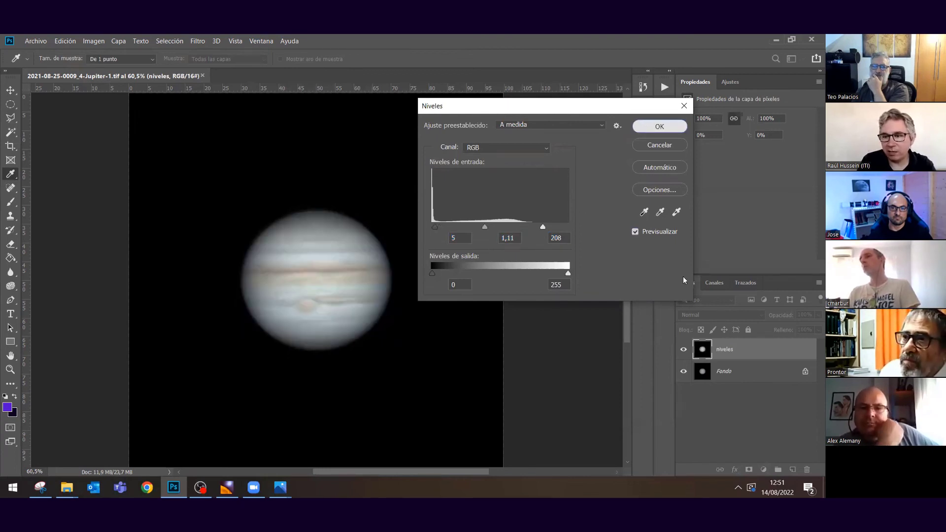
left_click(650, 126)
Duplicate the Fondo layer under the name auto and apply automatic contrast to the copy.
right_click(729, 374)
left_click(722, 263)
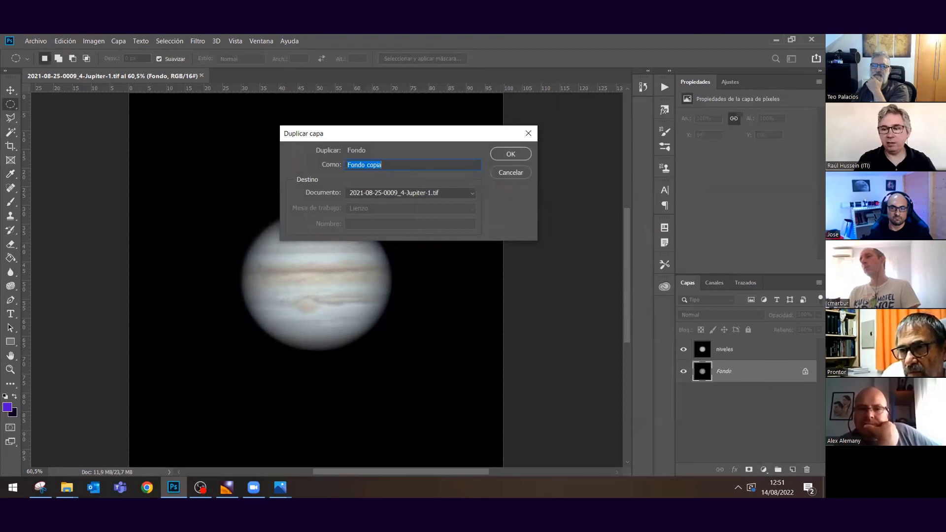
type("auto")
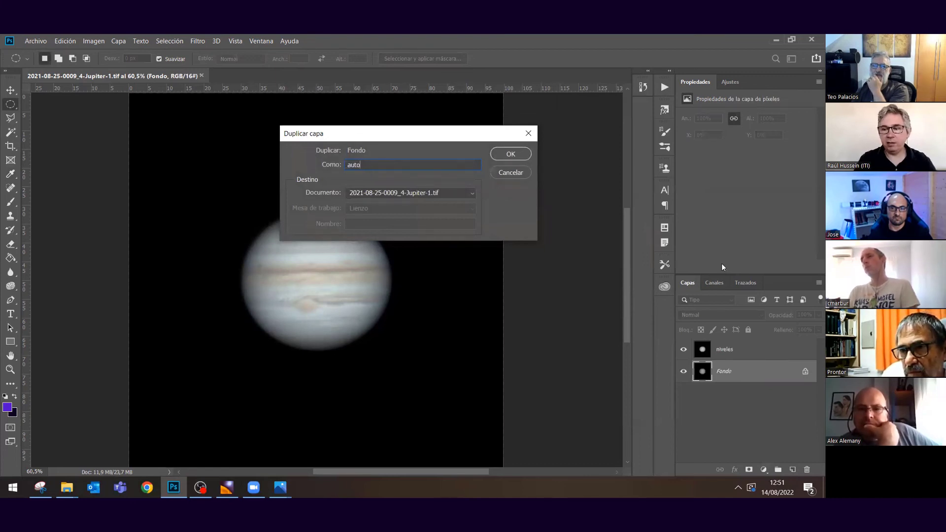
key("Return")
left_click(94, 41)
left_click(114, 94)
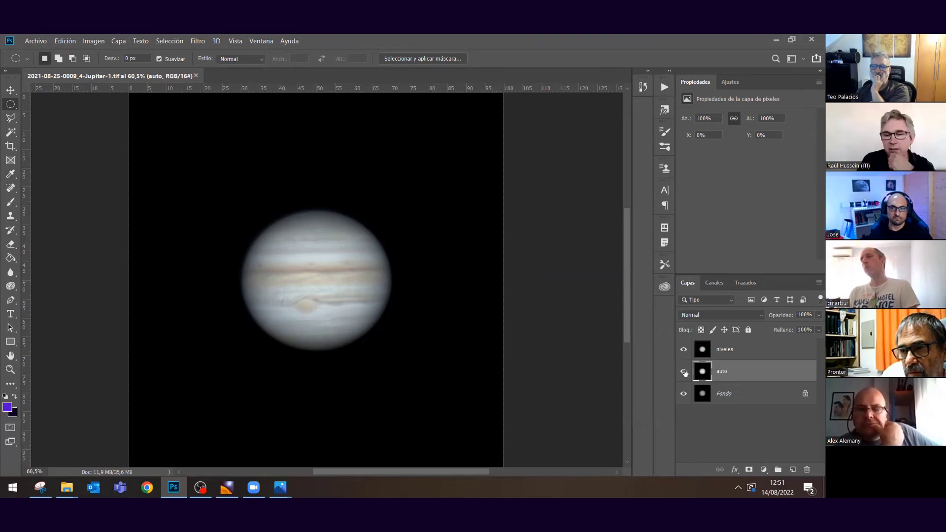
Compare the niveles, auto and Fondo versions of Jupiter by switching the layers' visibility.
left_click(683, 349)
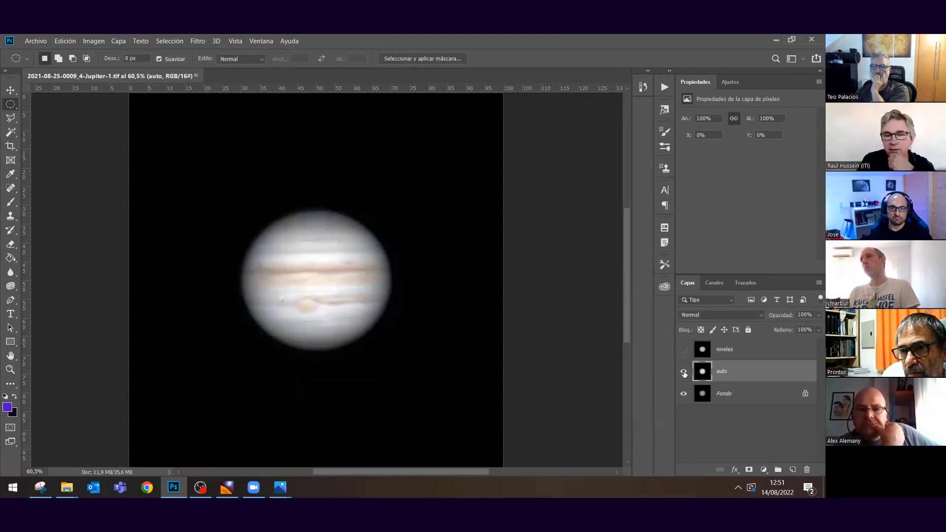
left_click(684, 374)
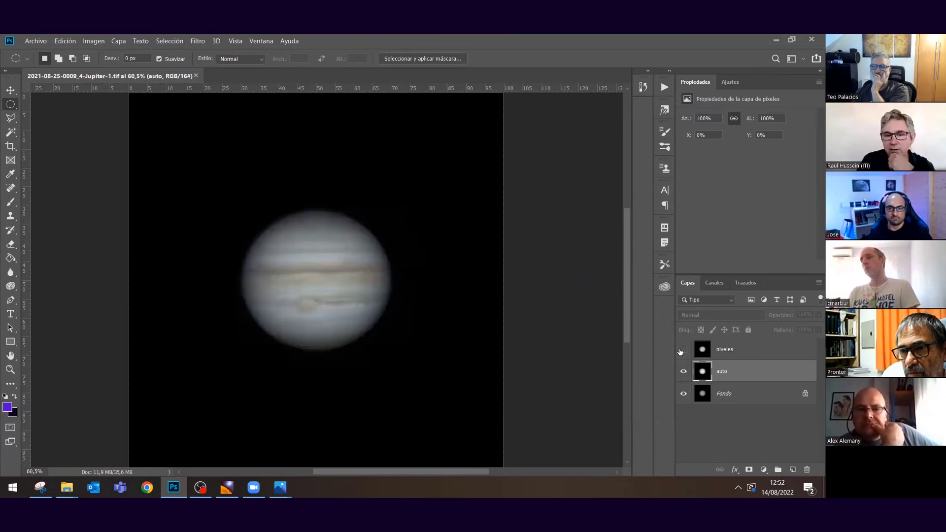
left_click(683, 350)
left_click(682, 350)
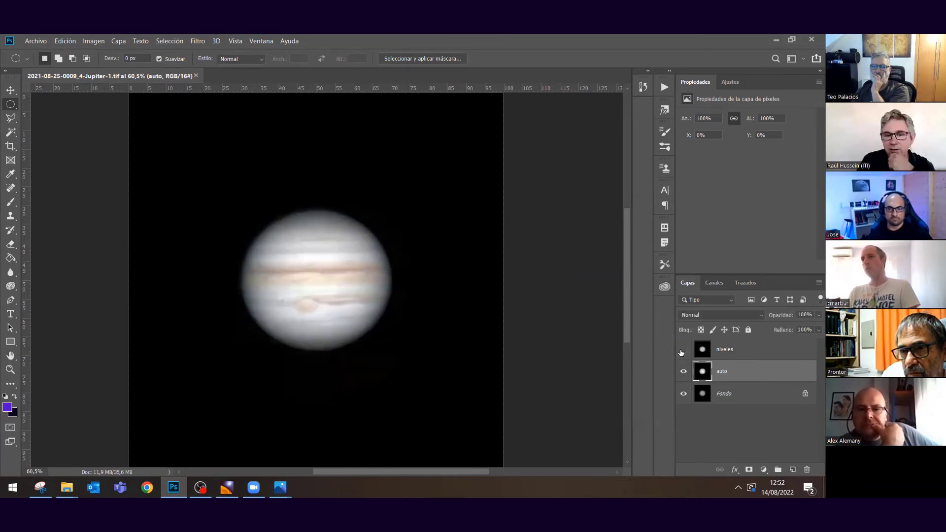
Hide the niveles and auto layers so only the original Jupiter shows, and select the Fondo layer.
left_click(682, 351)
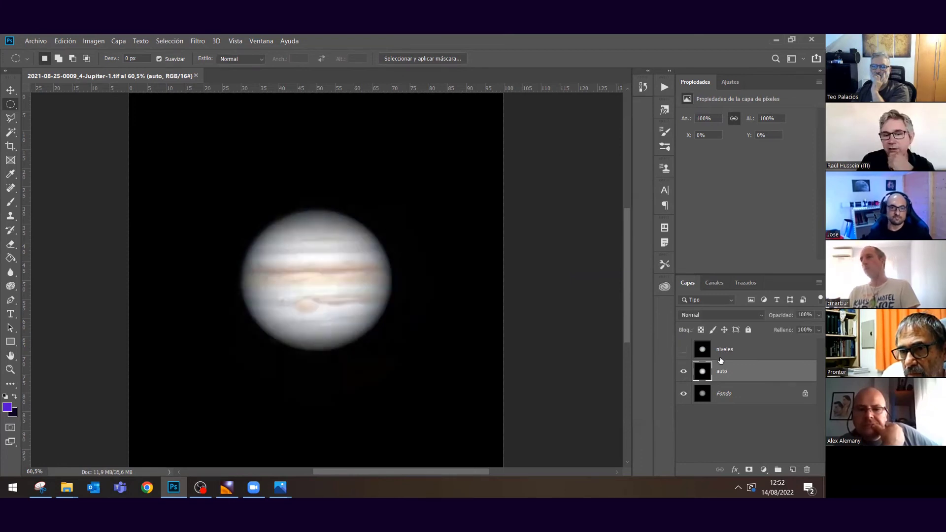
left_click(721, 361)
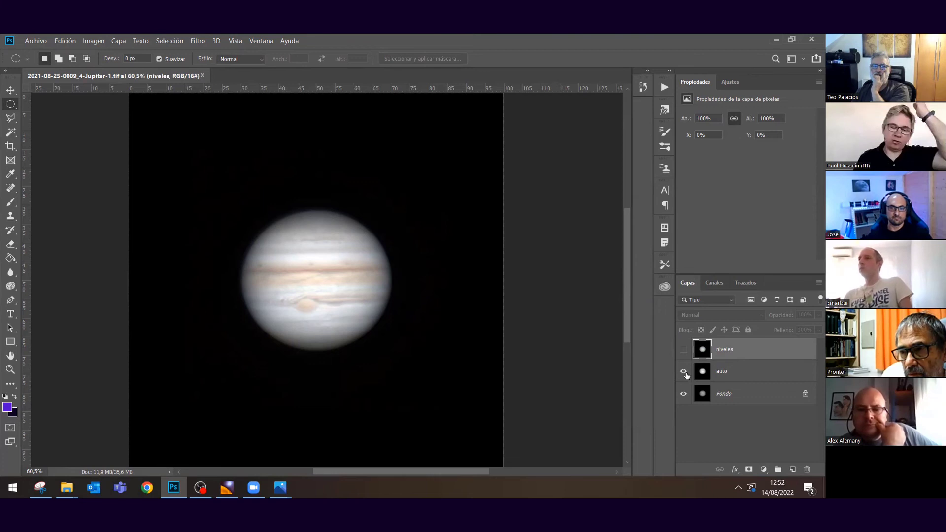
left_click(684, 371)
left_click(702, 393)
Examine the red, green and blue channel histograms of the Fondo layer in Levels, and close without applying.
left_click(93, 41)
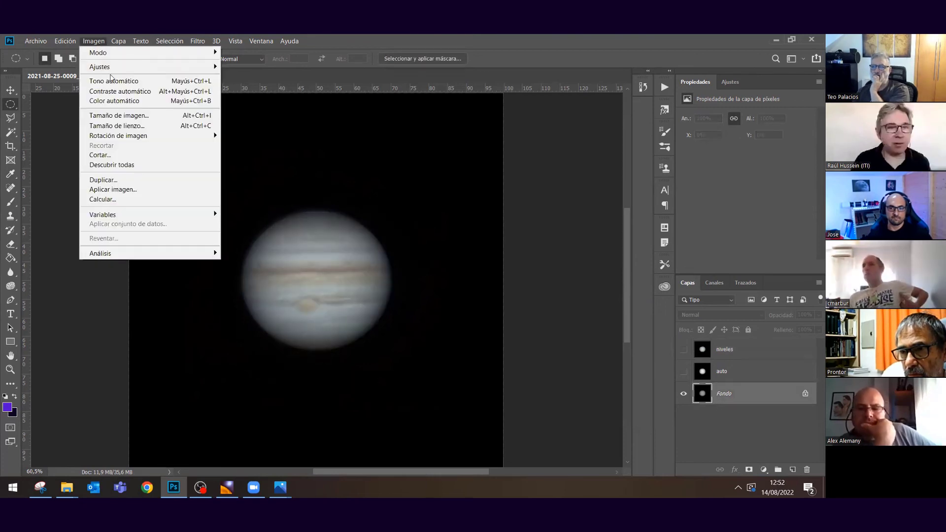
mouse_move(128, 67)
left_click(242, 77)
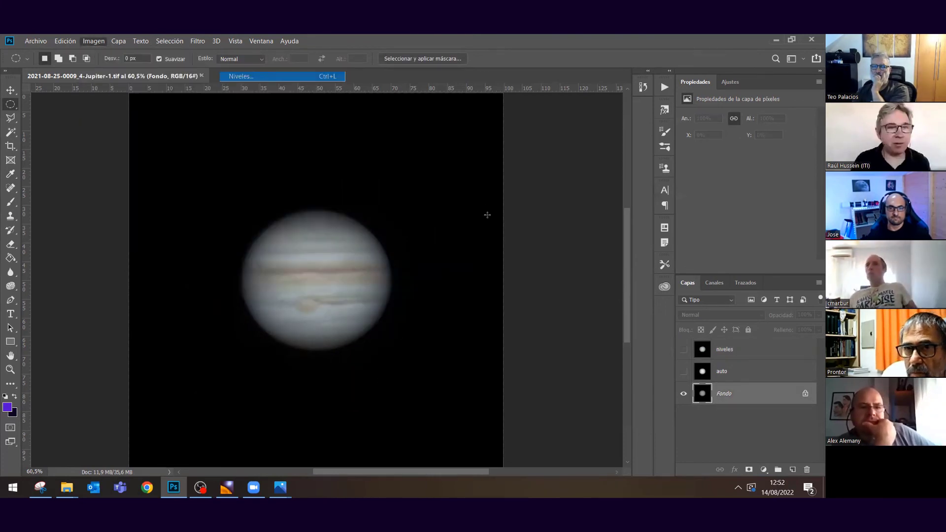
left_click(474, 148)
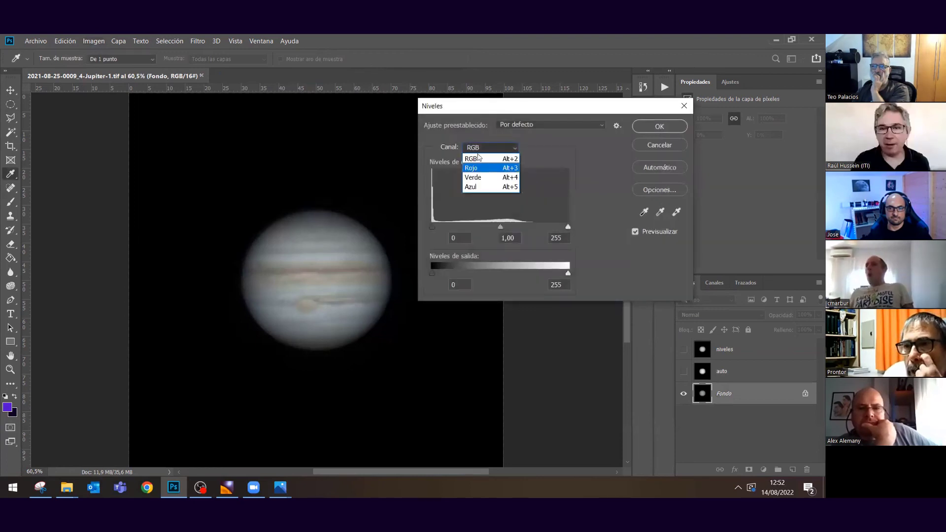
left_click(473, 168)
left_click(490, 148)
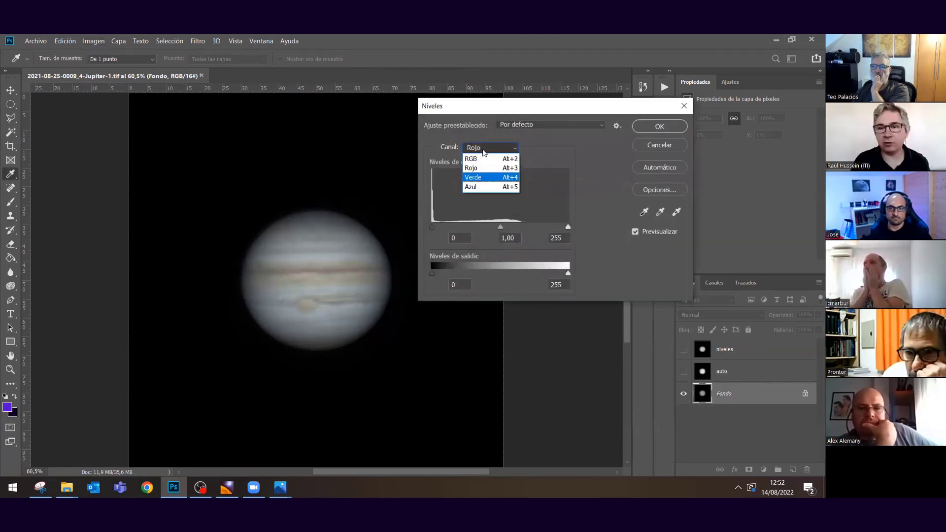
left_click(479, 177)
left_click(490, 147)
left_click(478, 186)
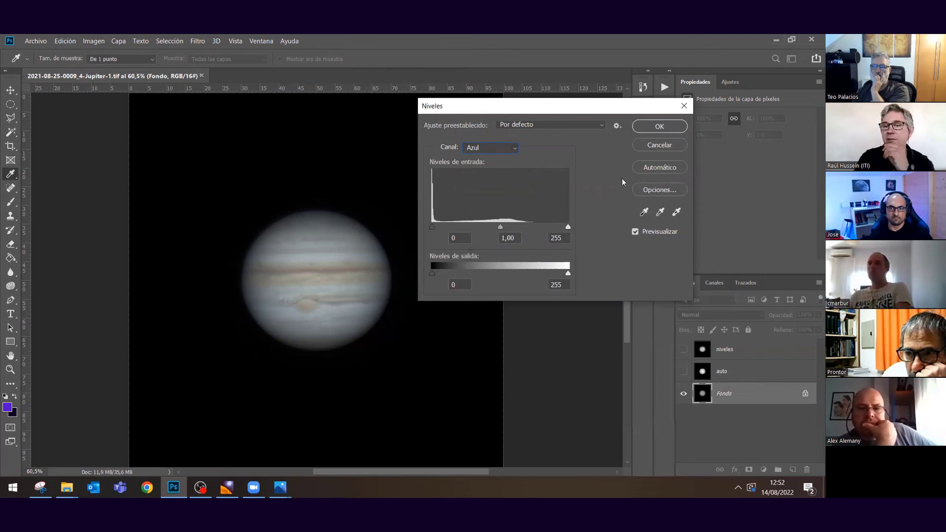
left_click(660, 146)
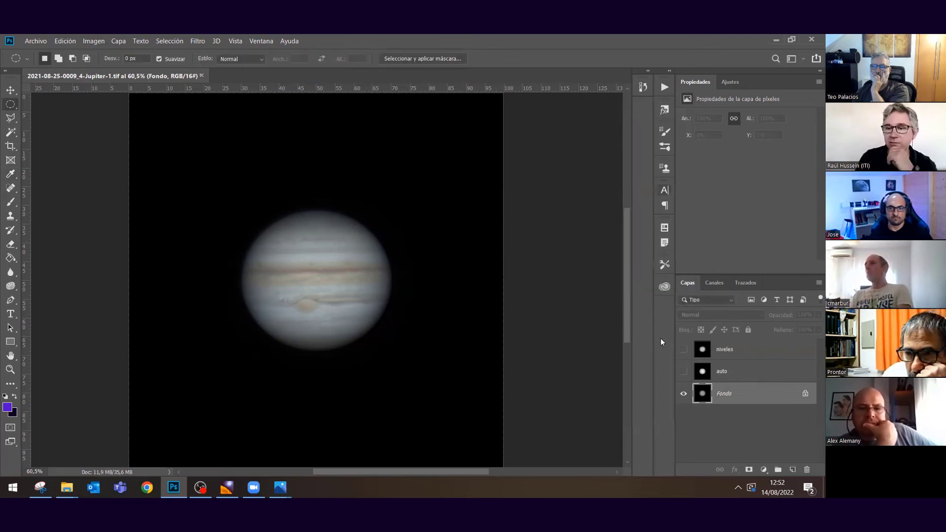
Show the auto layer with niveles hidden, and move auto to the top of the layer stack.
left_click(684, 349)
left_click(684, 371)
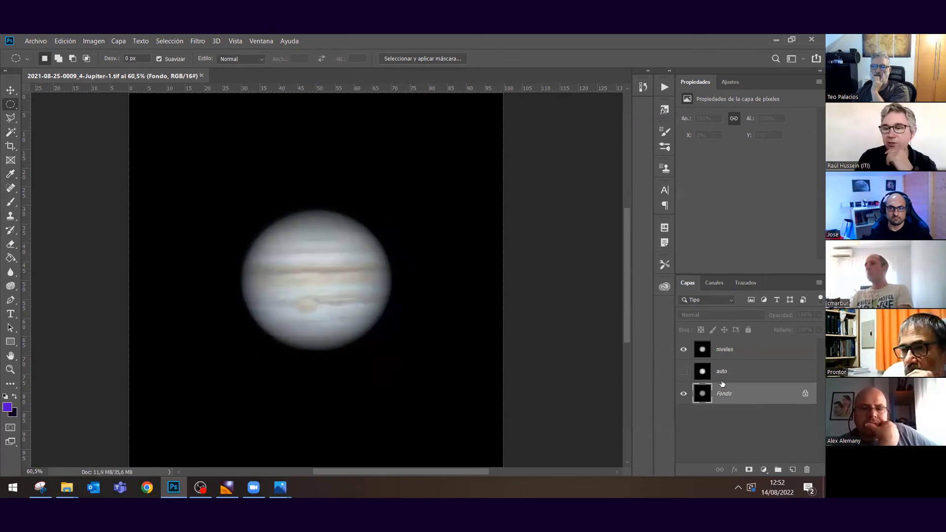
left_click(683, 349)
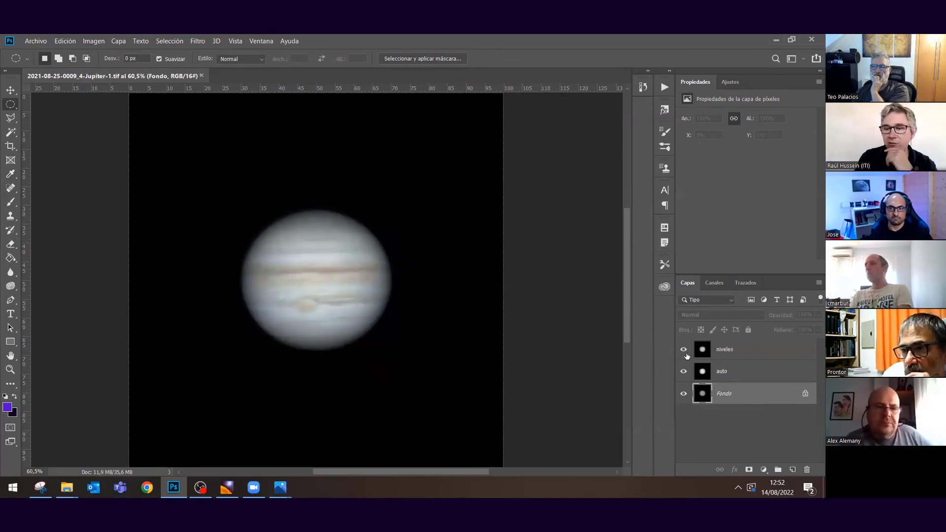
left_click(720, 371)
key("ctrl+bracketright")
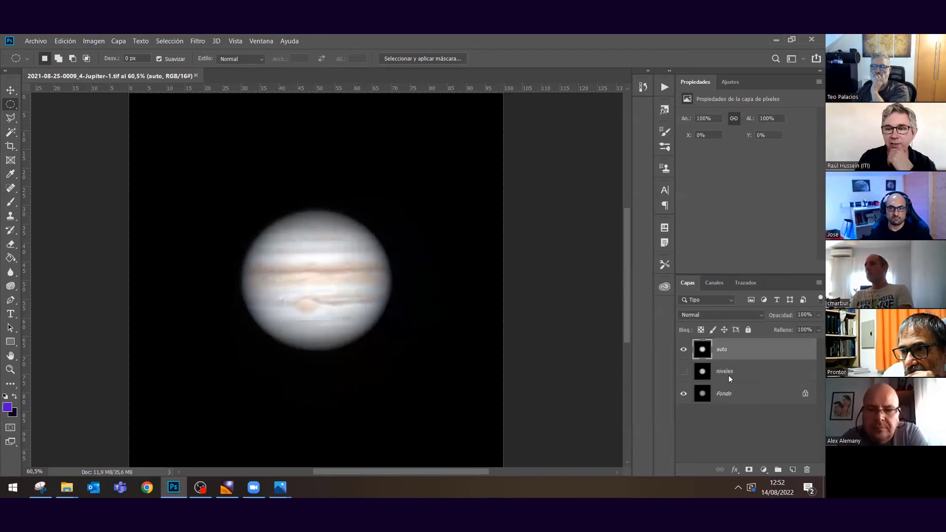
Apply a Levels adjustment to the auto layer with the RGB midtone input at 0,92.
left_click(194, 41)
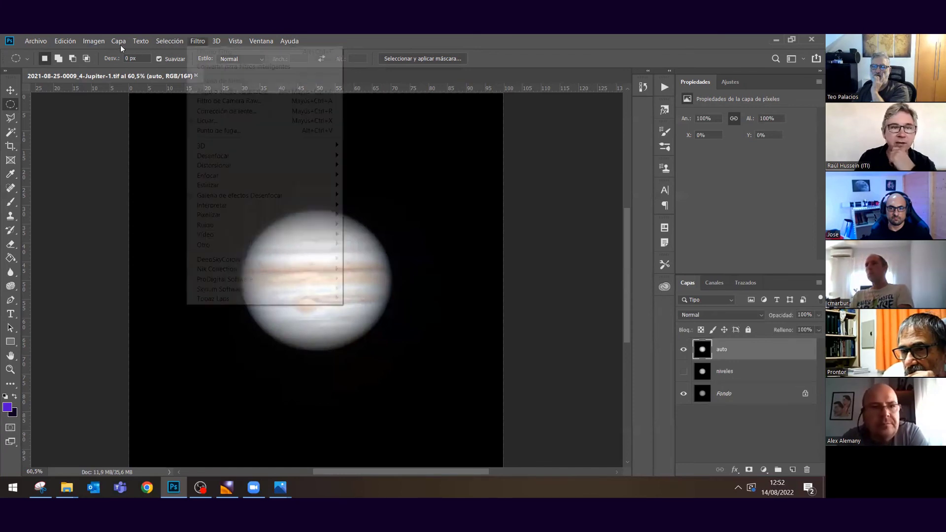
left_click(118, 41)
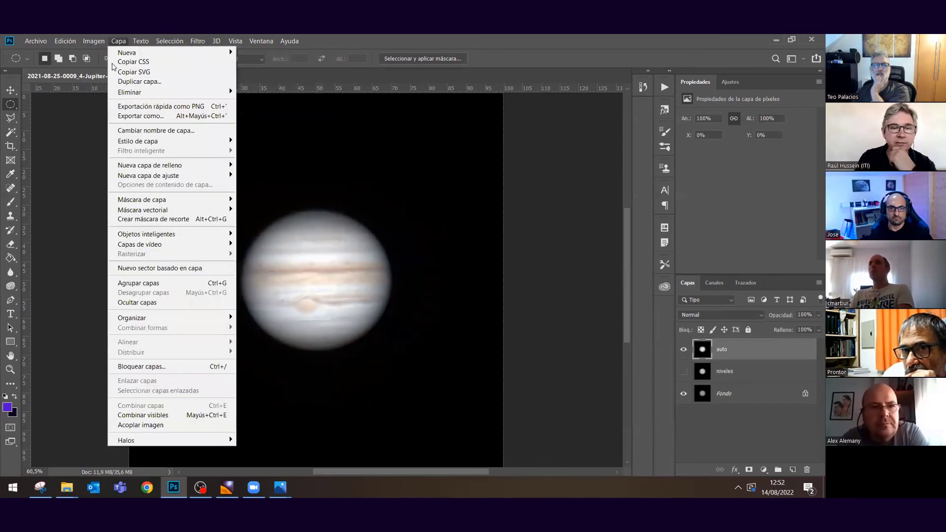
mouse_move(94, 41)
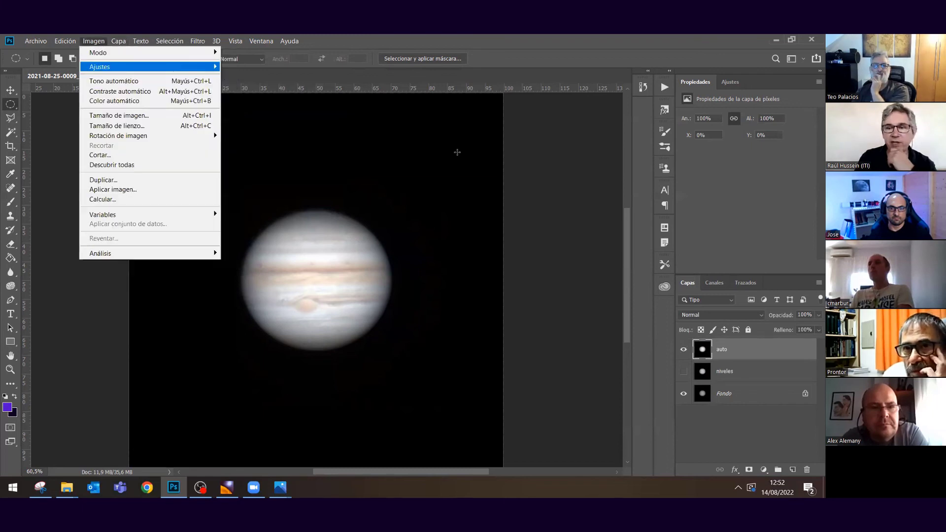
key("ctrl+l")
left_click_drag(507, 227, 504, 226)
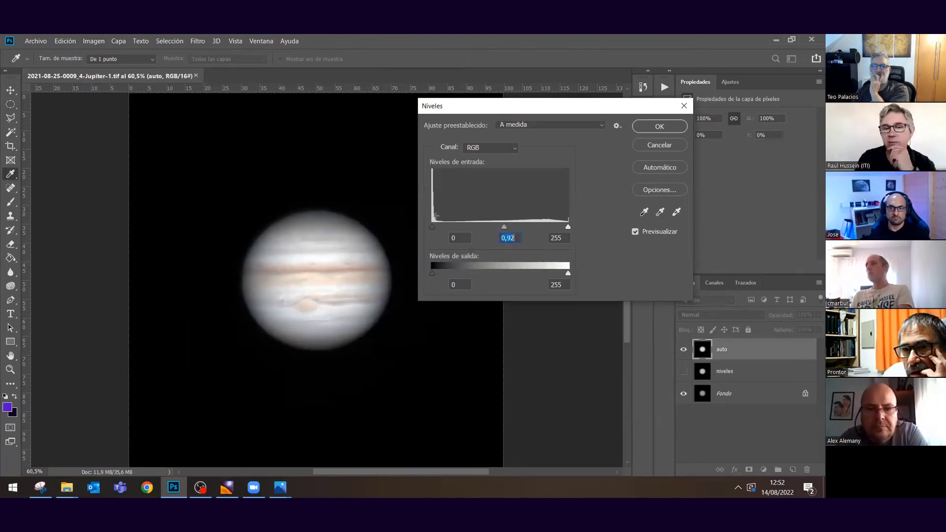
left_click(647, 128)
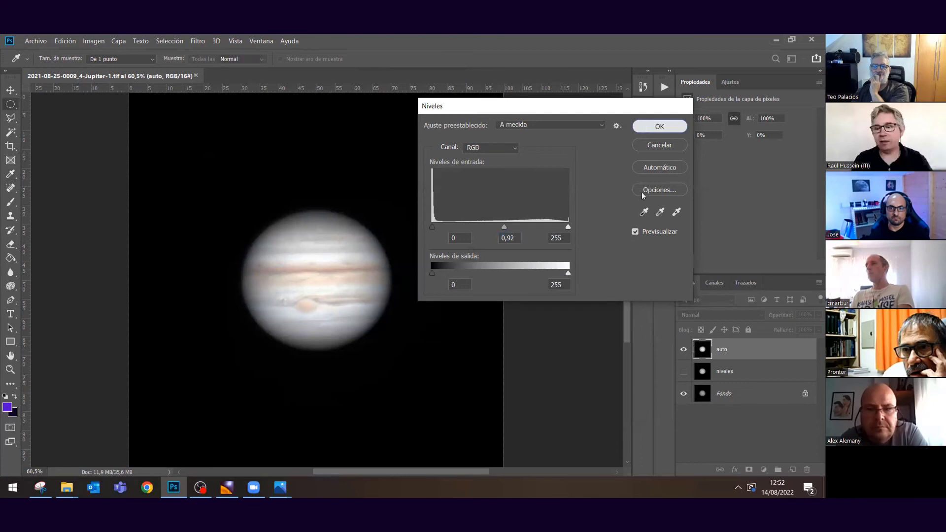
Duplicate the auto layer under the name camera.
right_click(740, 354)
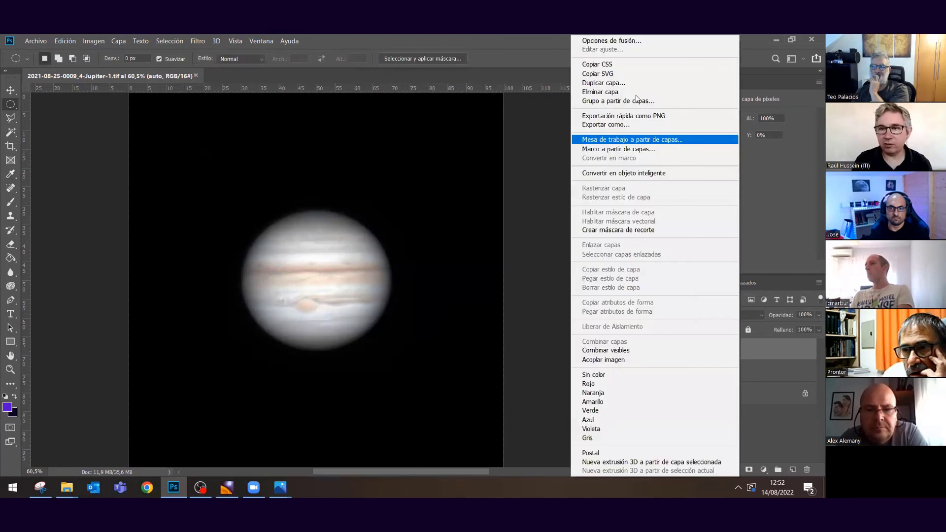
left_click(613, 83)
type("camera")
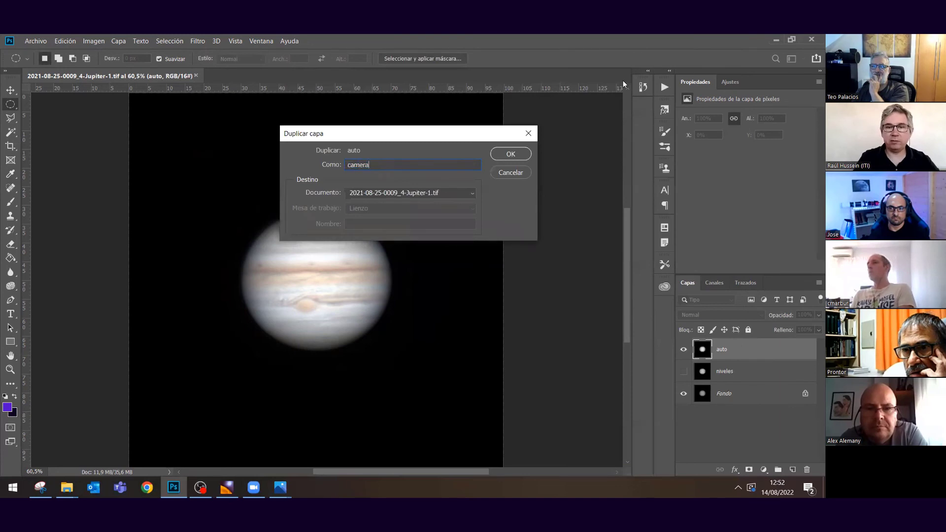
key("Return")
Start the Camera Raw filter on the camera layer, view Jupiter at 100%, and set Saturación to +13.
left_click(199, 45)
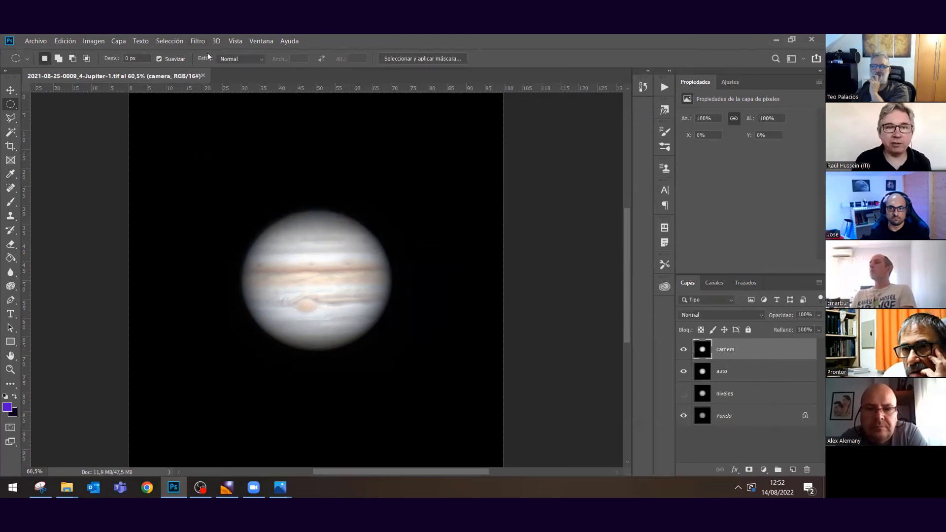
left_click(244, 101)
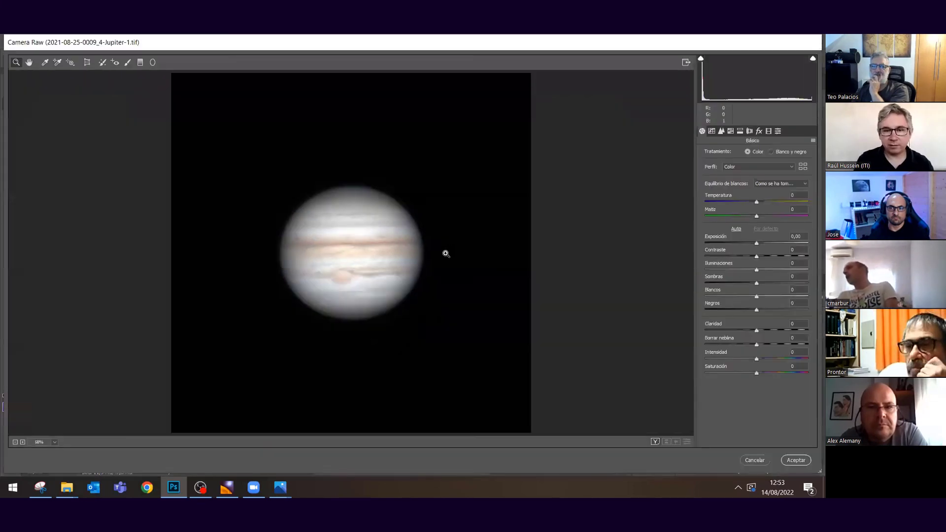
left_click(333, 240)
left_click(330, 238)
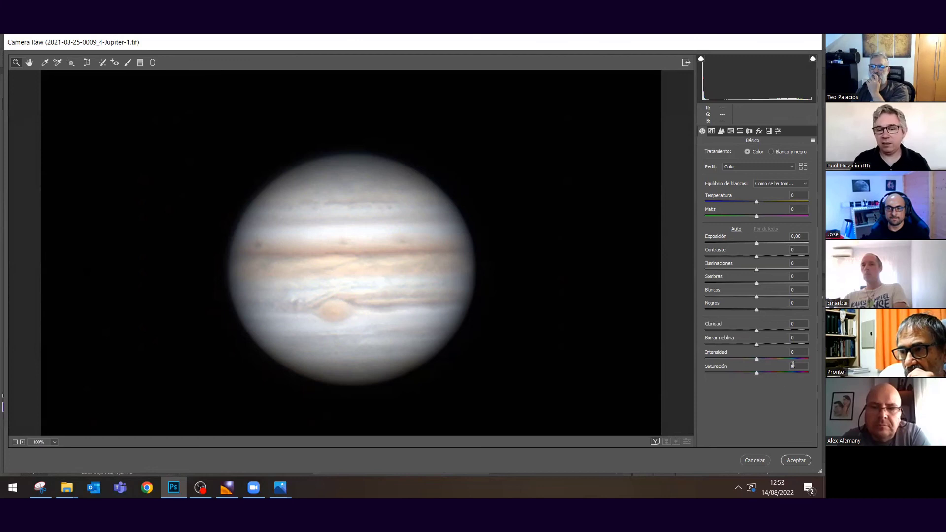
left_click_drag(758, 373, 760, 377)
key("Up")
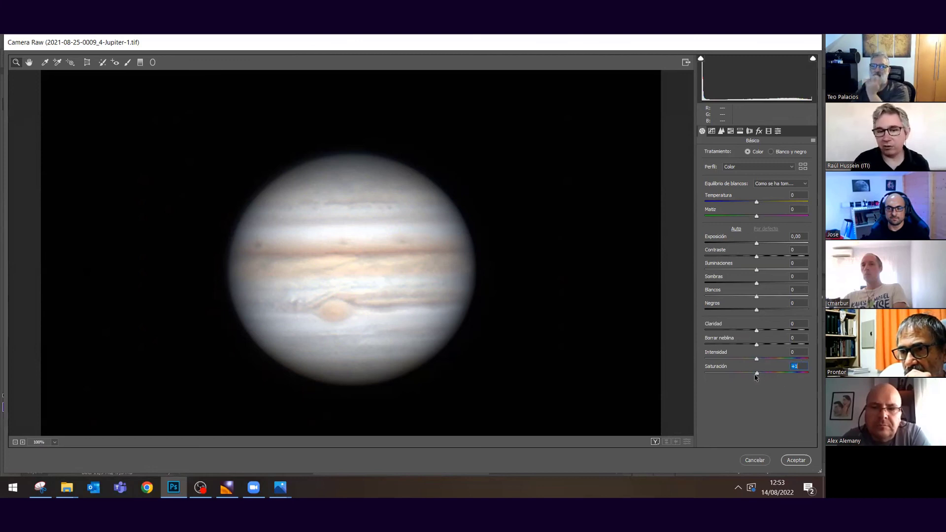
Set Borrar neblina to +13, and try Claridad at +8 before returning it to 0.
left_click(759, 347)
mouse_move(750, 349)
left_mouse_down()
mouse_move(767, 351)
mouse_move(758, 334)
left_mouse_up()
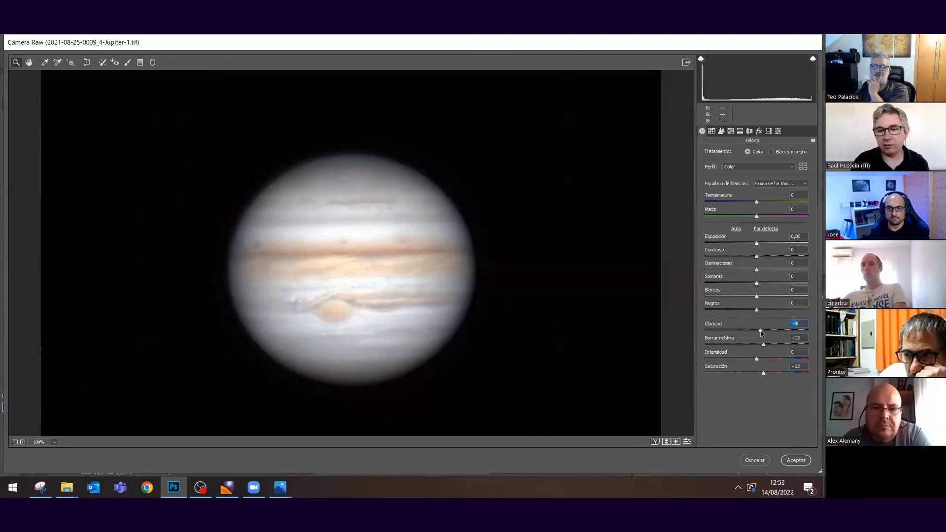
left_click(756, 331)
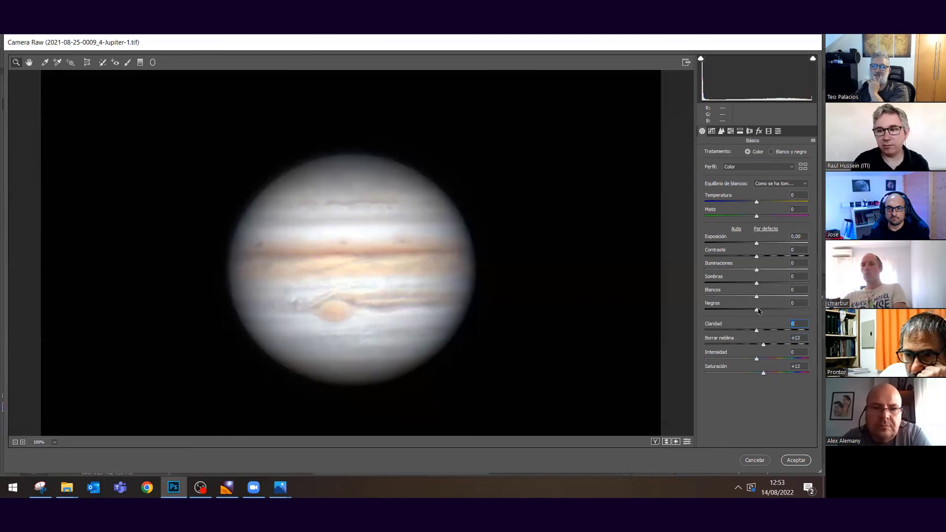
Set Negros to -6 and Contraste to -11, and compare the settings with the Camera Raw defaults.
left_click_drag(759, 311, 755, 308)
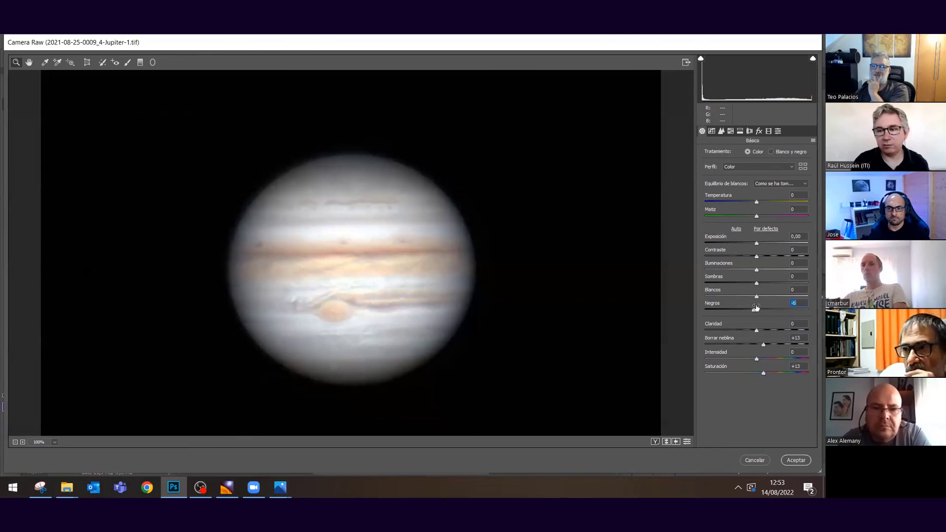
left_click(757, 244)
left_click_drag(756, 256, 752, 261)
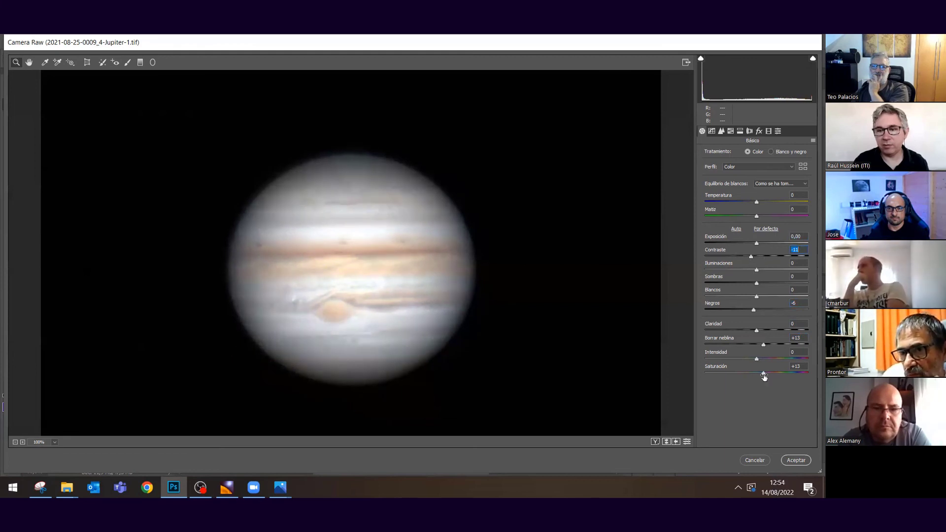
key("ctrl+alt+r")
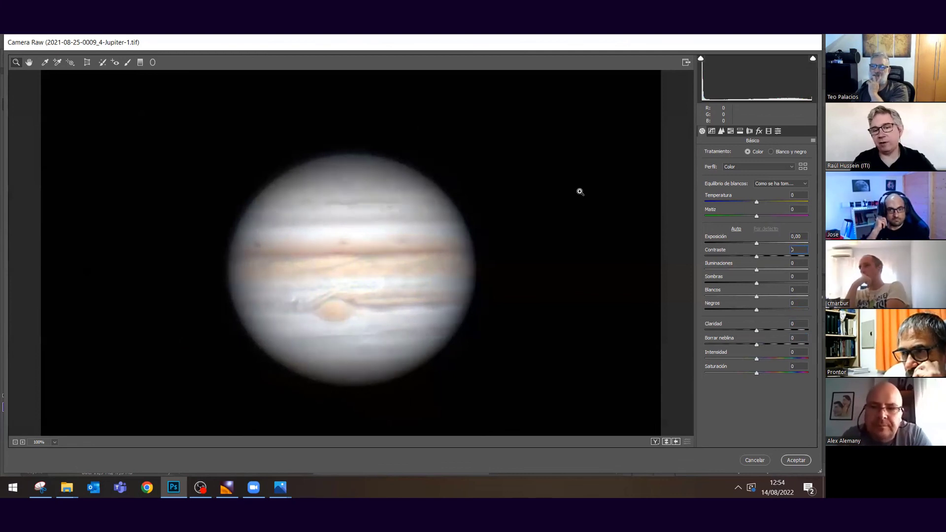
key("ctrl+z")
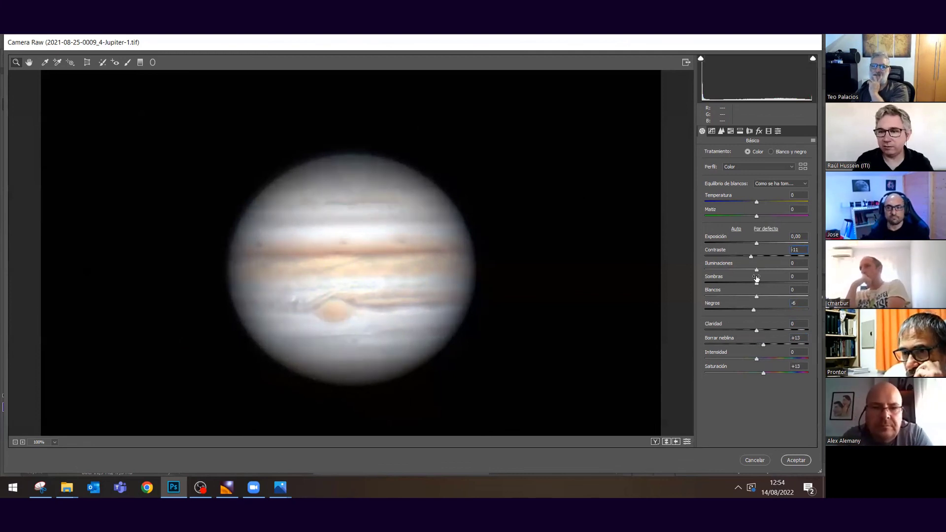
Set Exposición to -0,38, Contraste to -8, Iluminaciones to -23 and Sombras to -13, and compare with the preview off.
left_click_drag(757, 270, 747, 278)
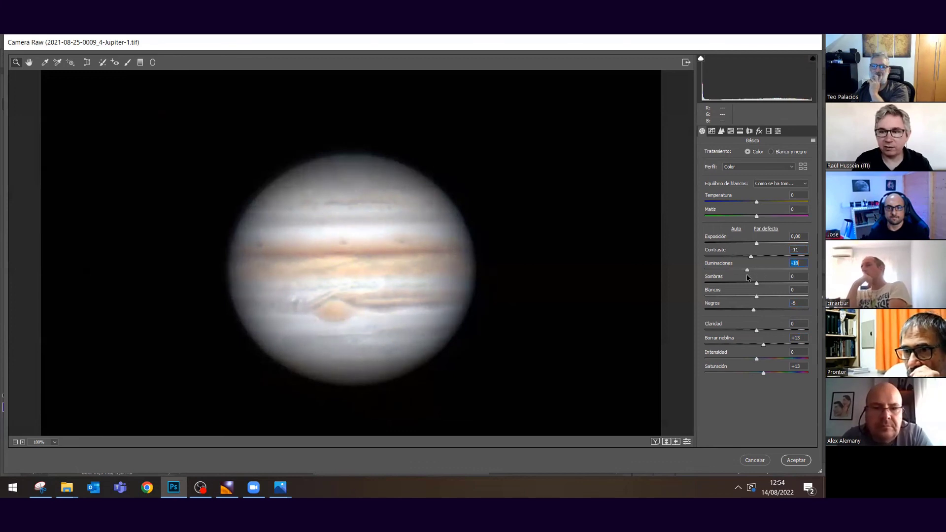
left_click_drag(752, 286, 751, 286)
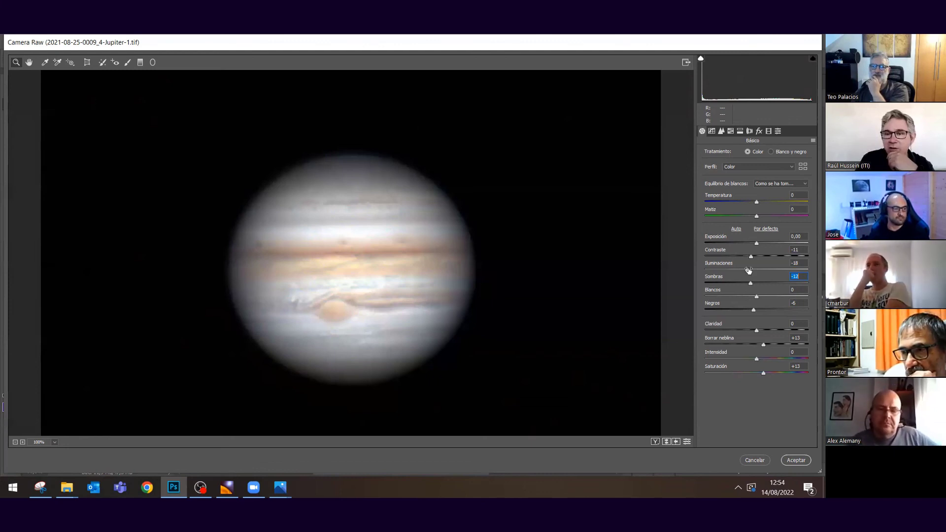
mouse_move(757, 242)
left_mouse_down()
mouse_move(744, 270)
mouse_move(736, 256)
mouse_move(753, 256)
left_mouse_up()
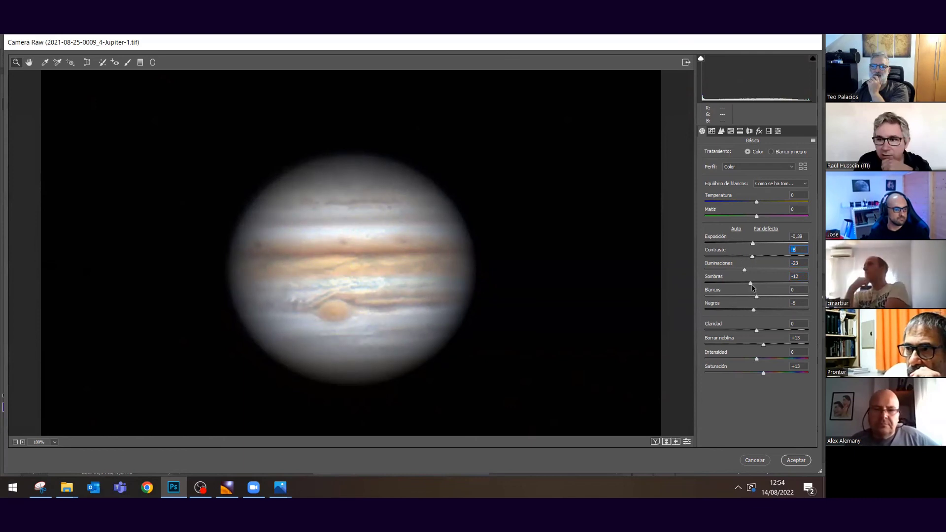
mouse_move(754, 286)
left_mouse_down()
mouse_move(741, 288)
mouse_move(755, 286)
left_mouse_up()
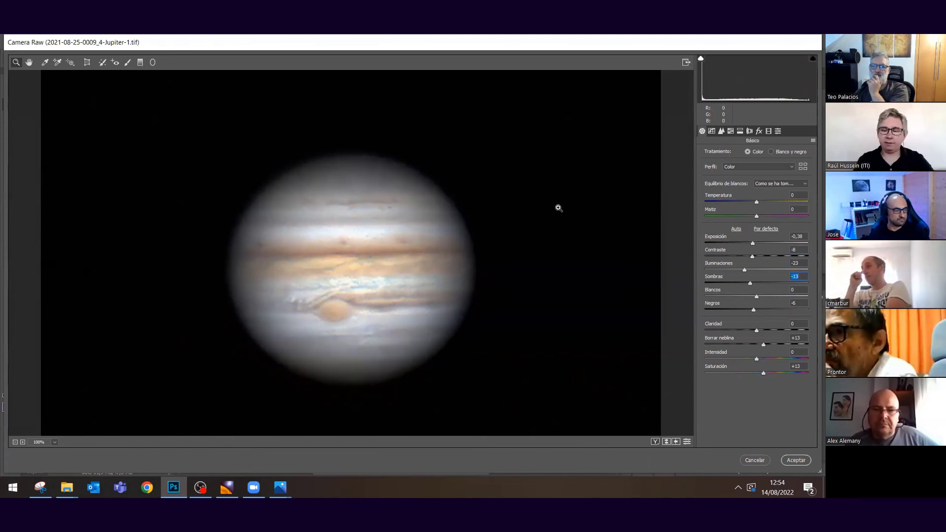
key("p")
key("p")
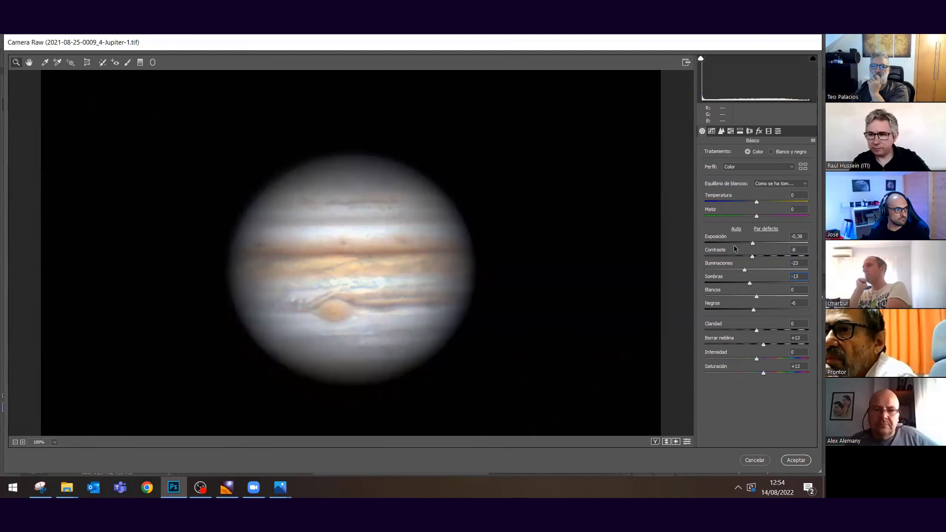
Reduce Borrar neblina to +2.
left_click(764, 346)
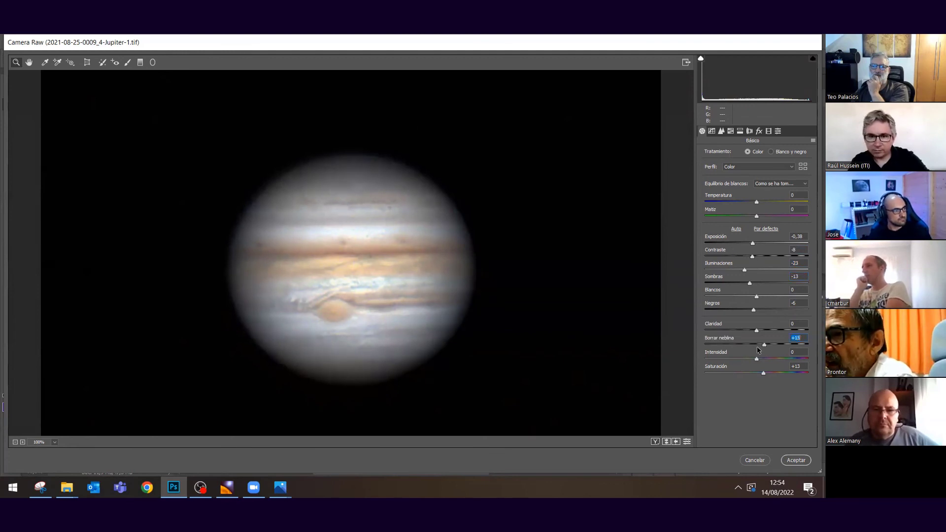
key("Up")
key("Up")
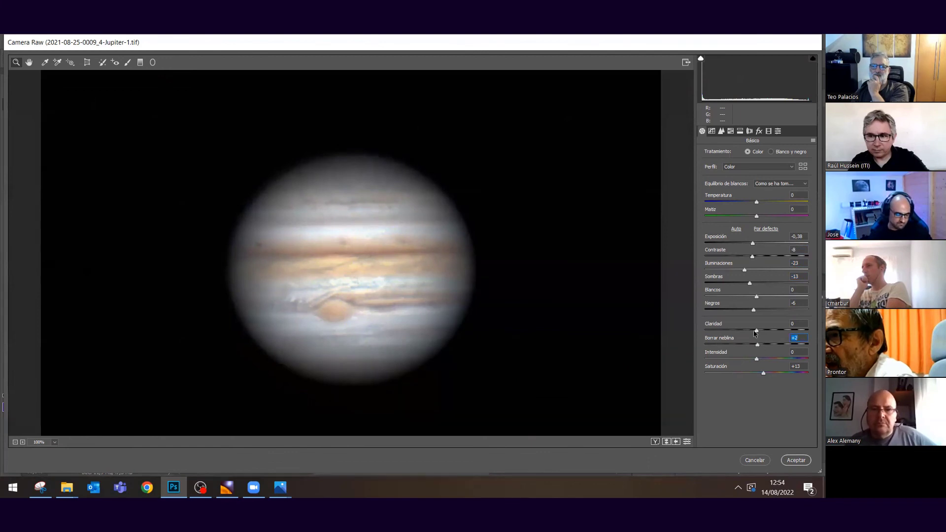
Set Borrar neblina to +4 and Intensidad to +2, and add a tone curve point with Entrada 66 and Salida 66.
left_click(757, 358)
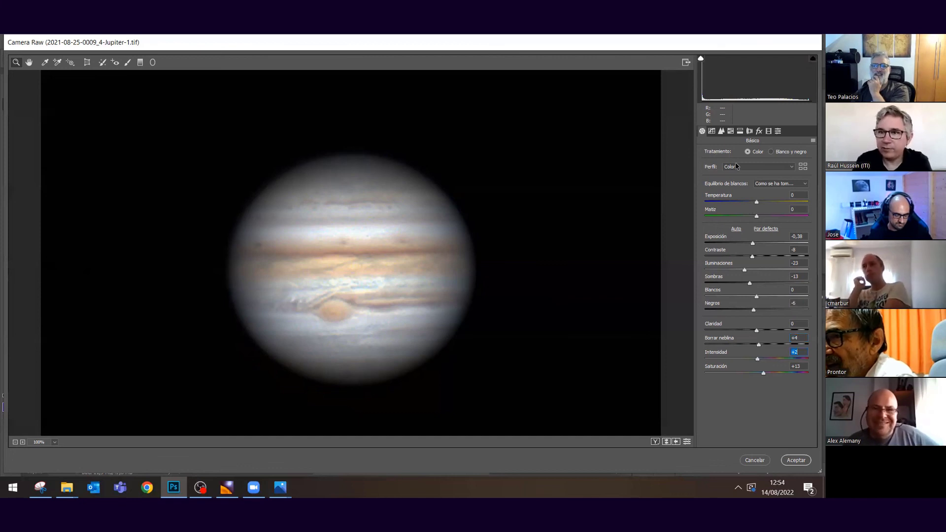
left_click(711, 132)
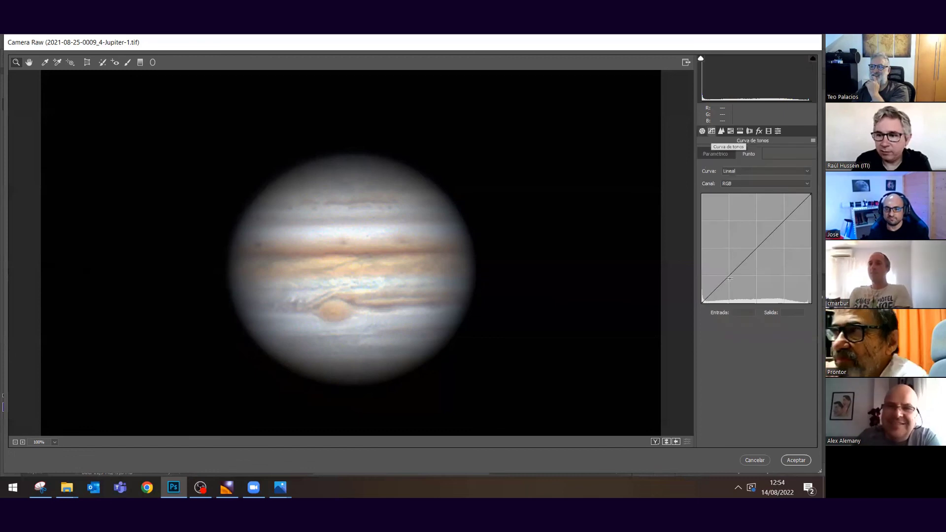
left_click(731, 277)
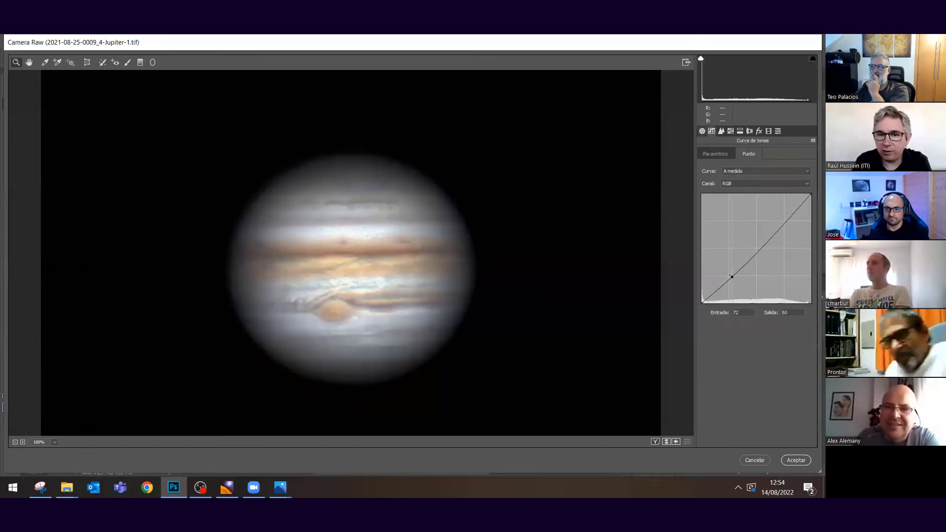
left_click_drag(732, 276, 730, 275)
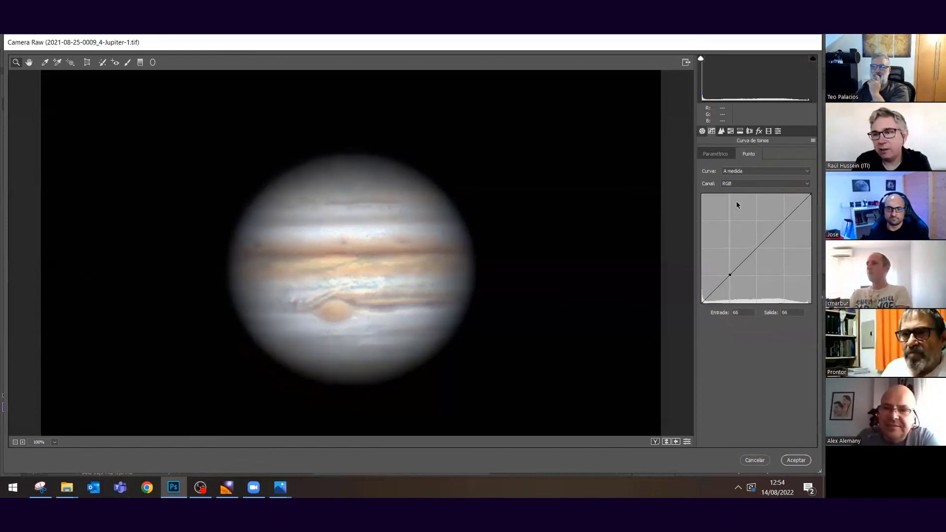
Try different Luminancia noise reduction strengths in the Detalle settings, and set Luminancia to 30.
left_click(721, 131)
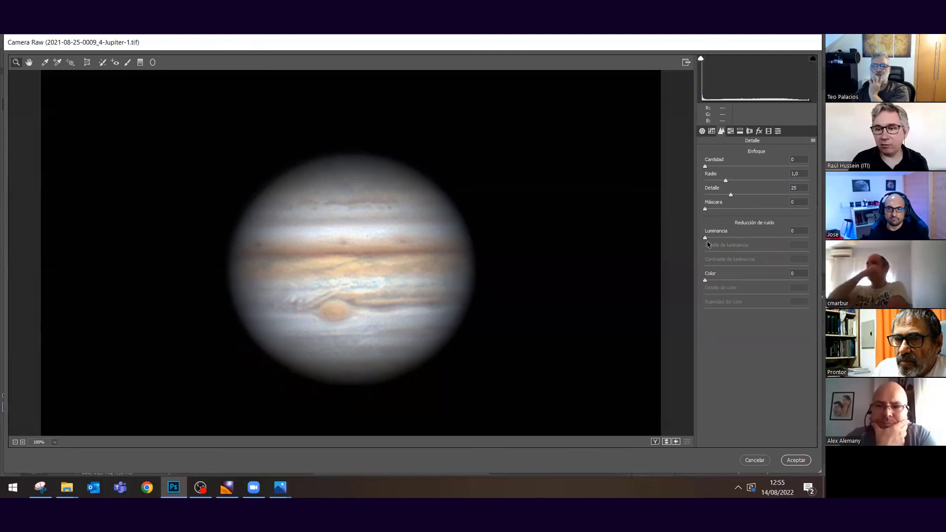
left_click_drag(725, 238, 733, 241)
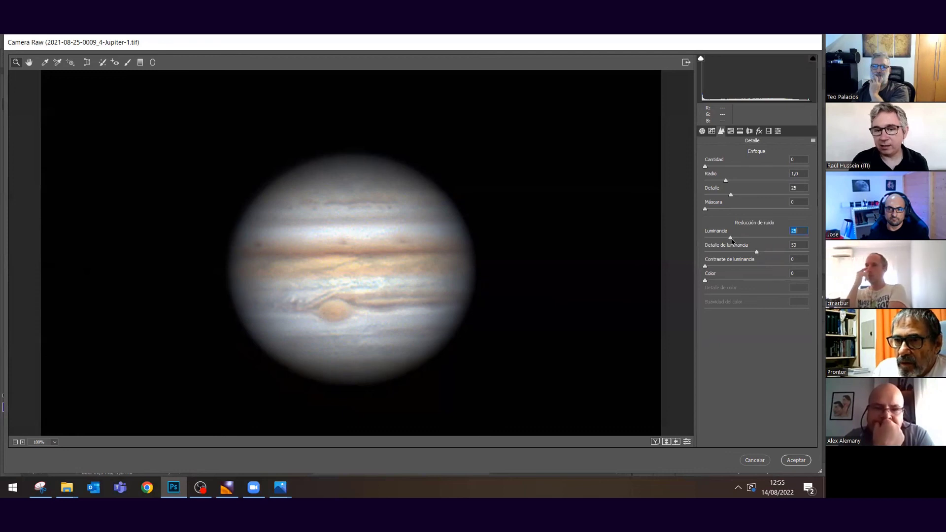
left_click_drag(777, 241, 739, 239)
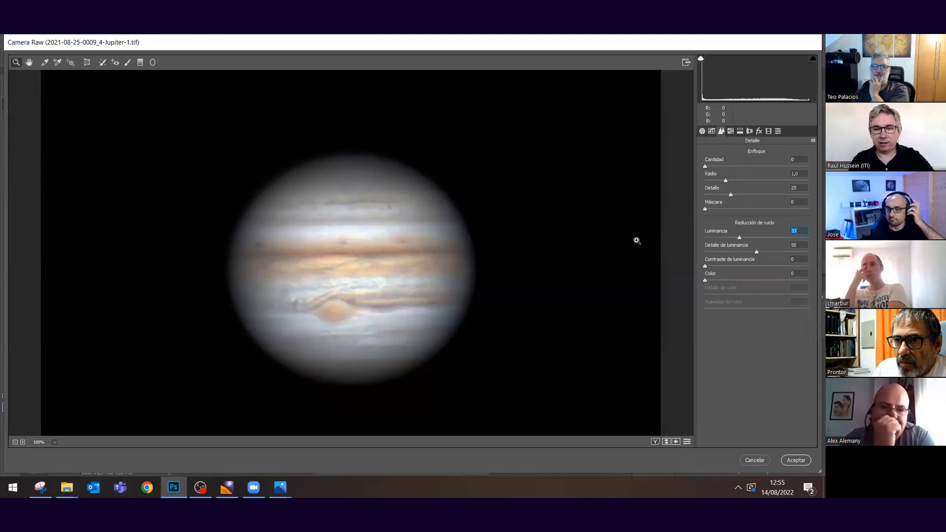
left_click(739, 238)
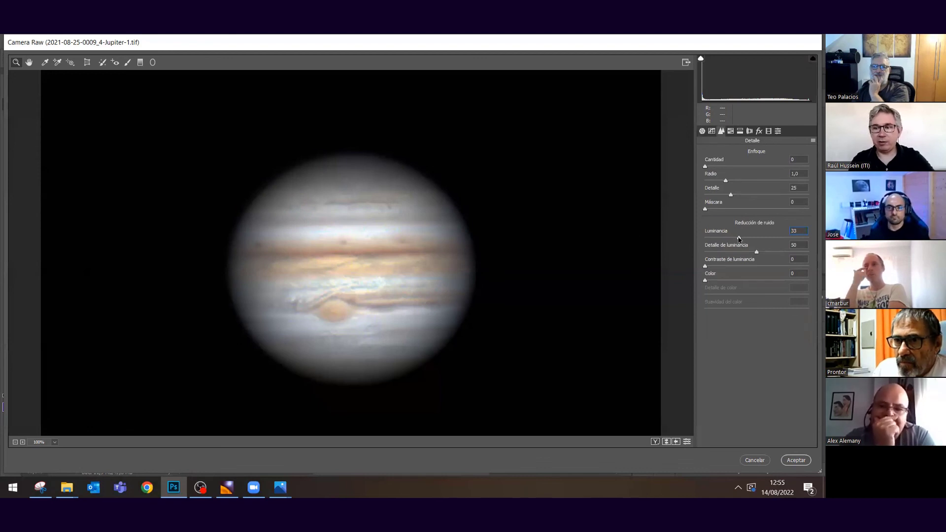
type("0")
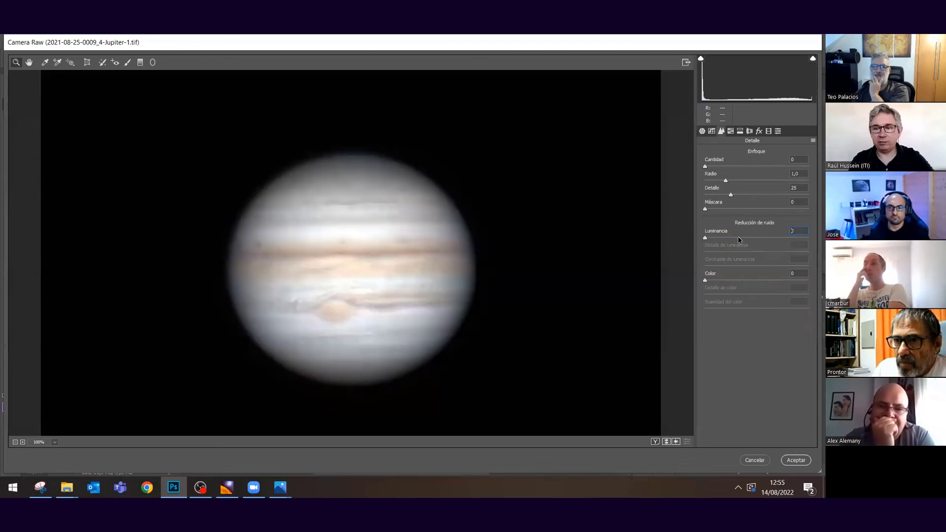
type("30")
key("Return")
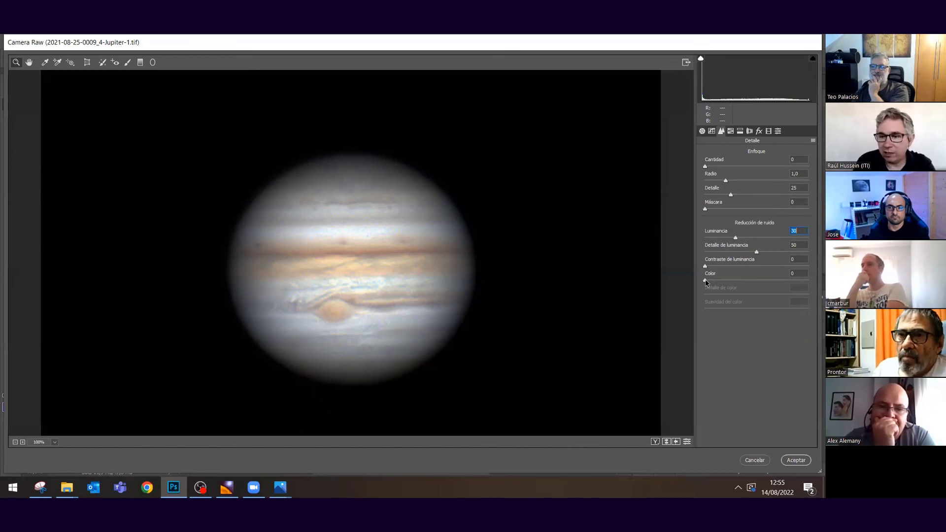
Try the Color noise reduction and Contraste de luminancia, and return both to 0.
left_click_drag(720, 283, 738, 281)
type("0")
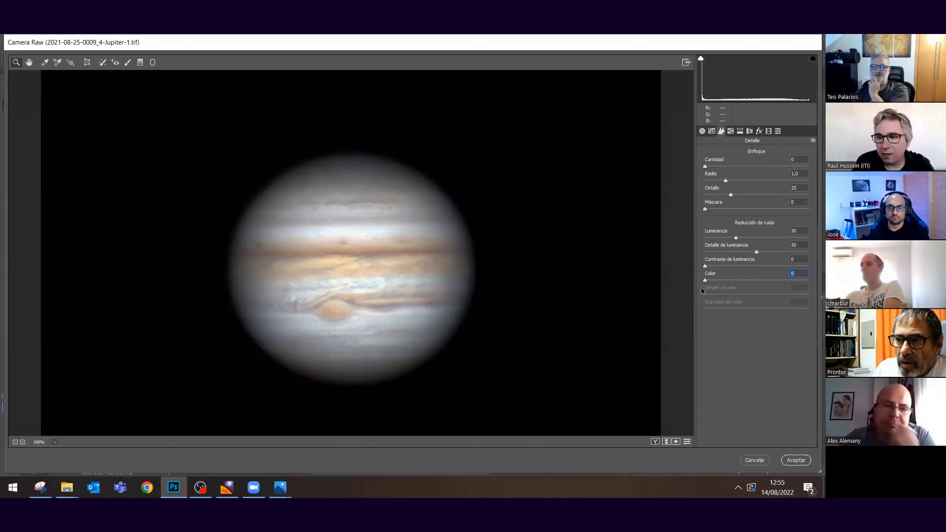
left_click_drag(705, 266, 730, 266)
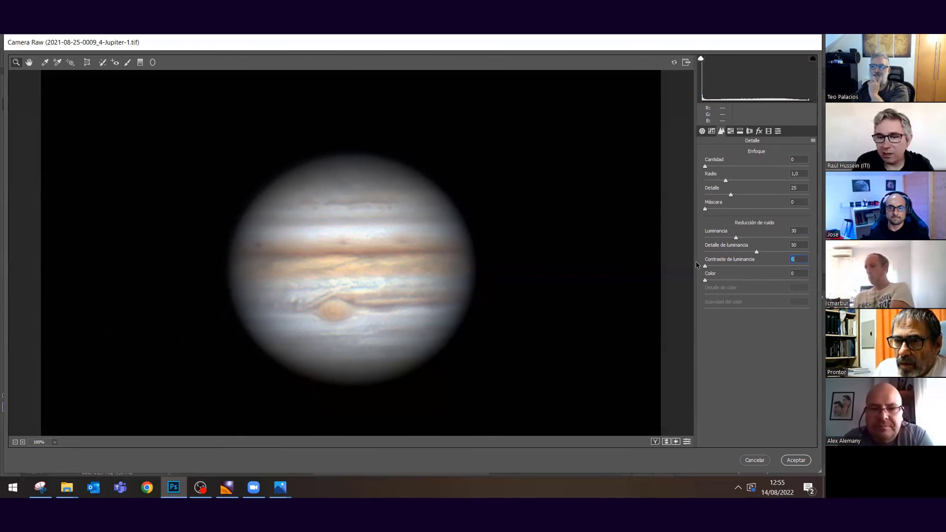
Set Detalle de luminancia to 31 and the sharpening Cantidad to 18.
left_click_drag(756, 252, 746, 255)
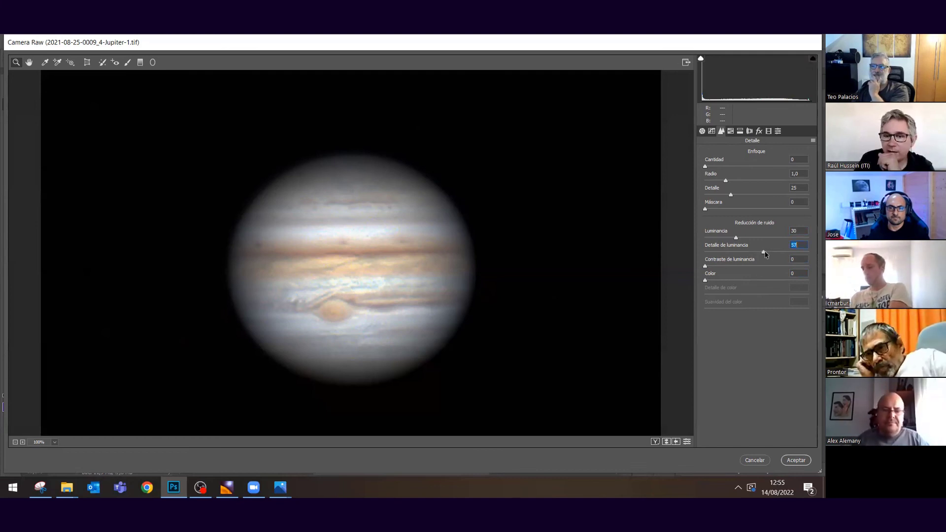
left_click(739, 253)
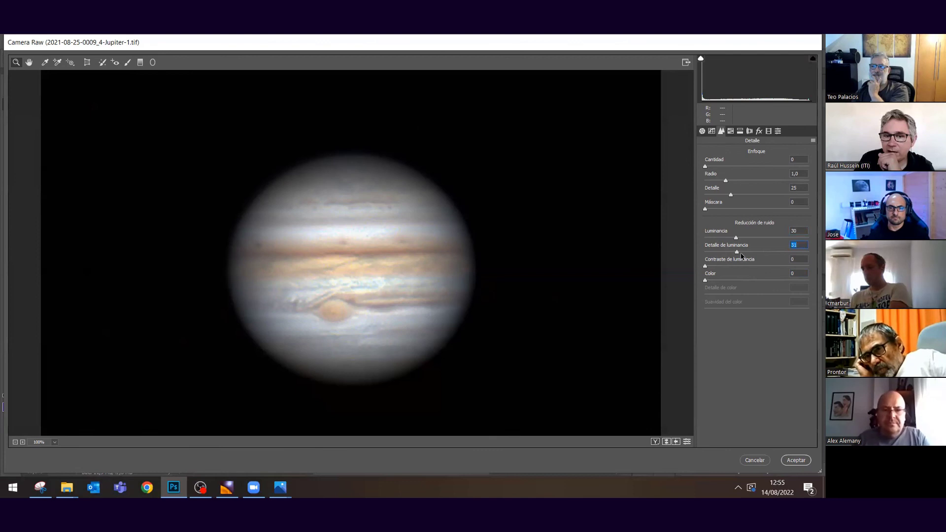
key("Up")
key("Up")
key("Up")
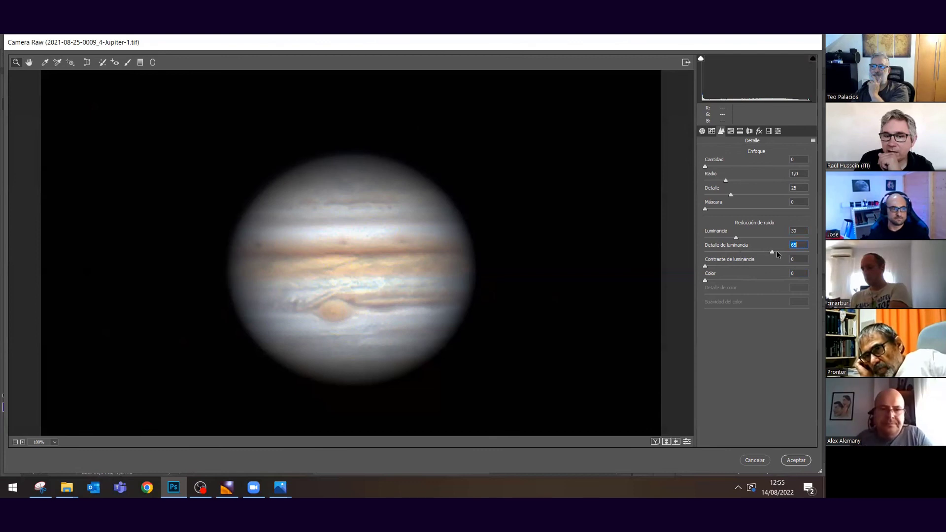
left_click(739, 252)
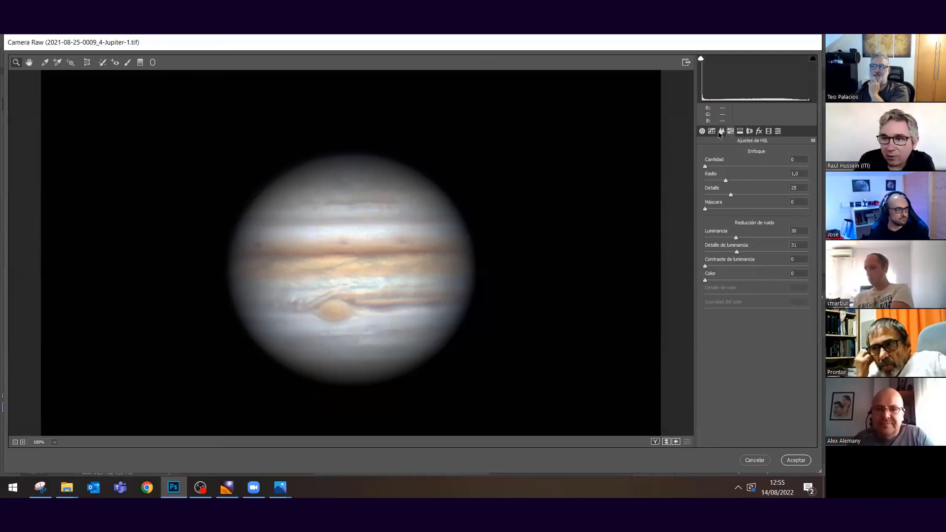
left_click(720, 168)
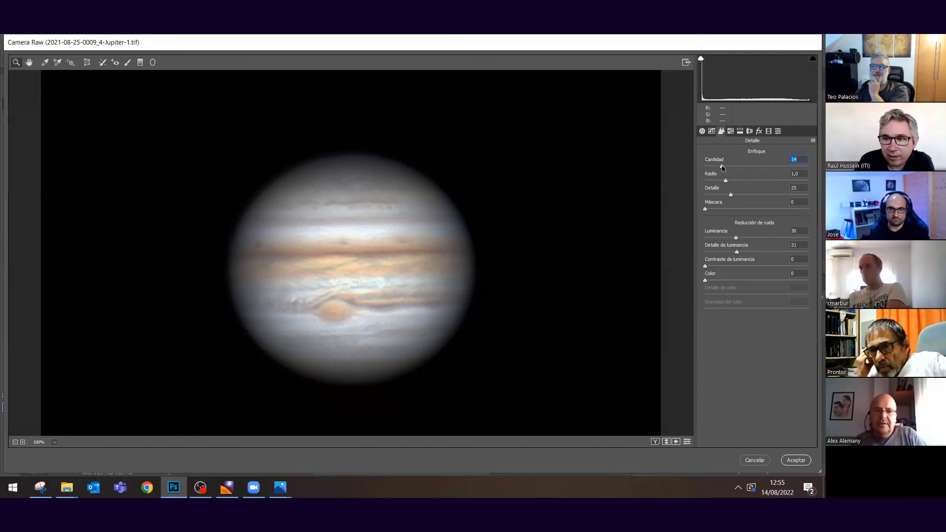
left_click_drag(721, 168, 717, 167)
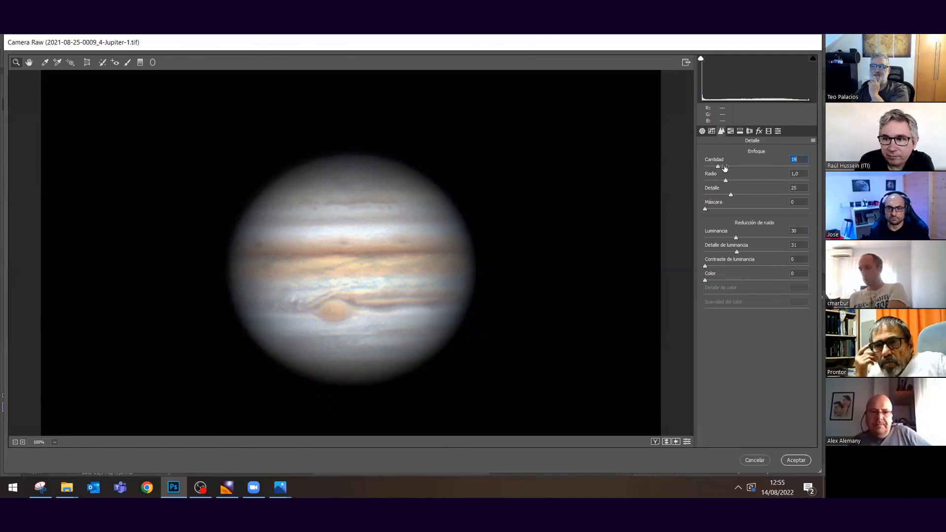
Lower the Luminancia of Amarillos to -3 in the HSL adjustments.
left_click(731, 132)
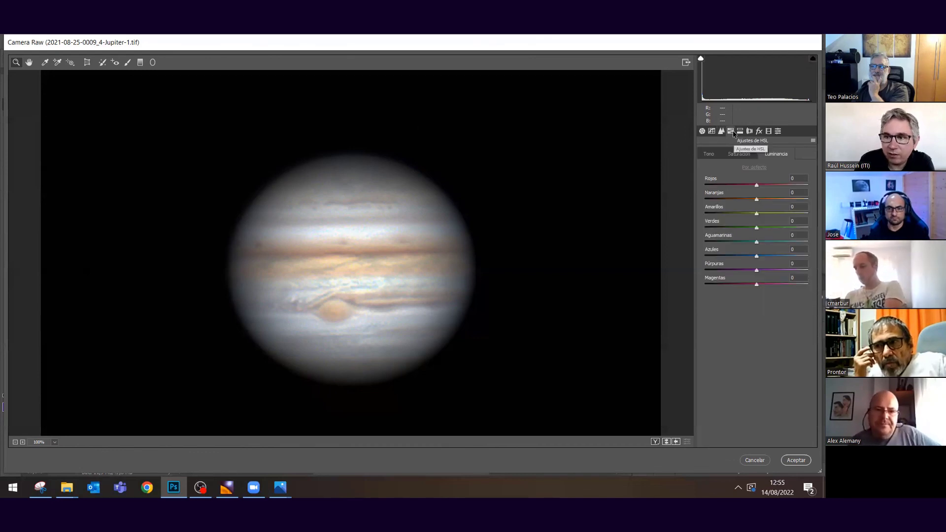
left_click(718, 154)
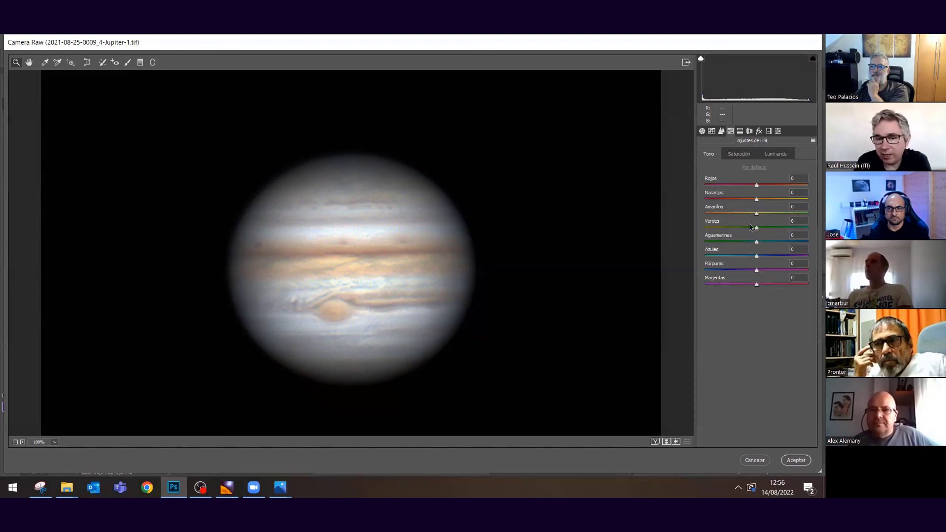
left_click(776, 154)
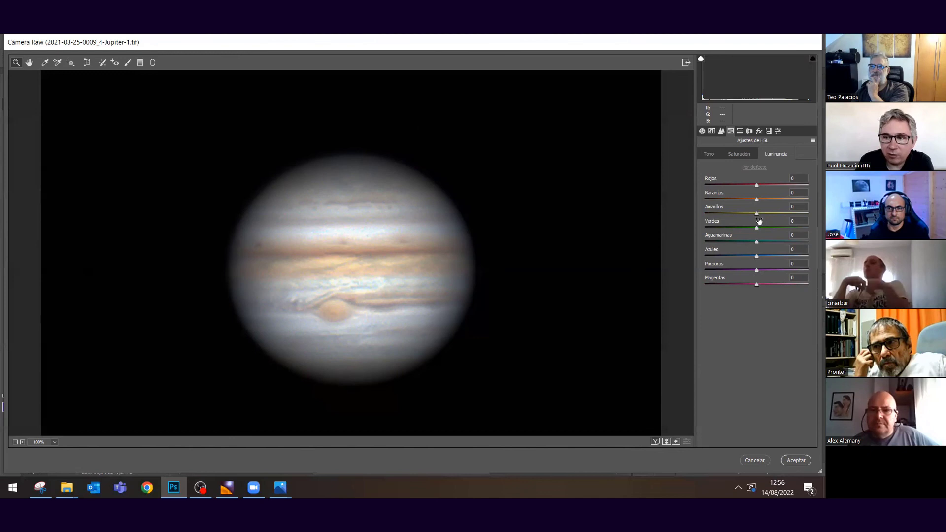
left_click_drag(761, 214, 751, 219)
key("Down")
key("Down")
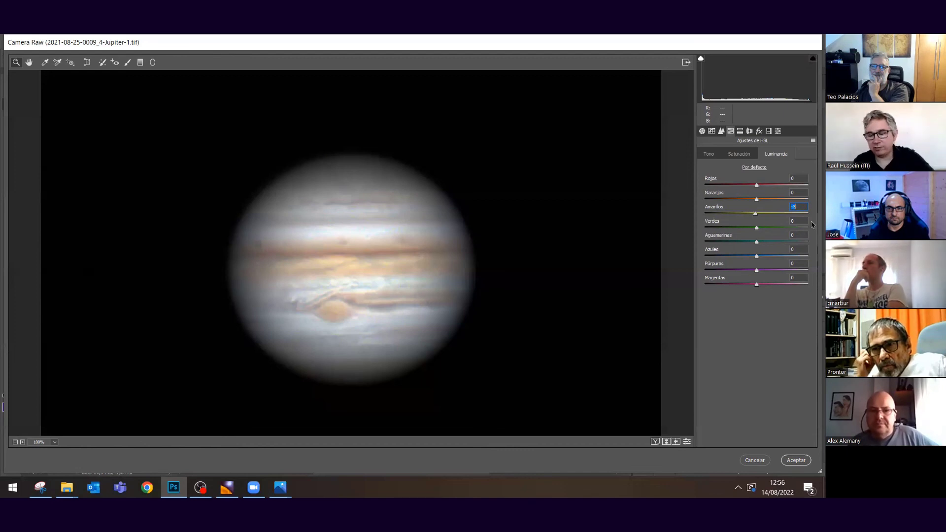
Set the HSL Tono of Naranjas to -12 and of Aguamarinas to +13.
left_click(709, 154)
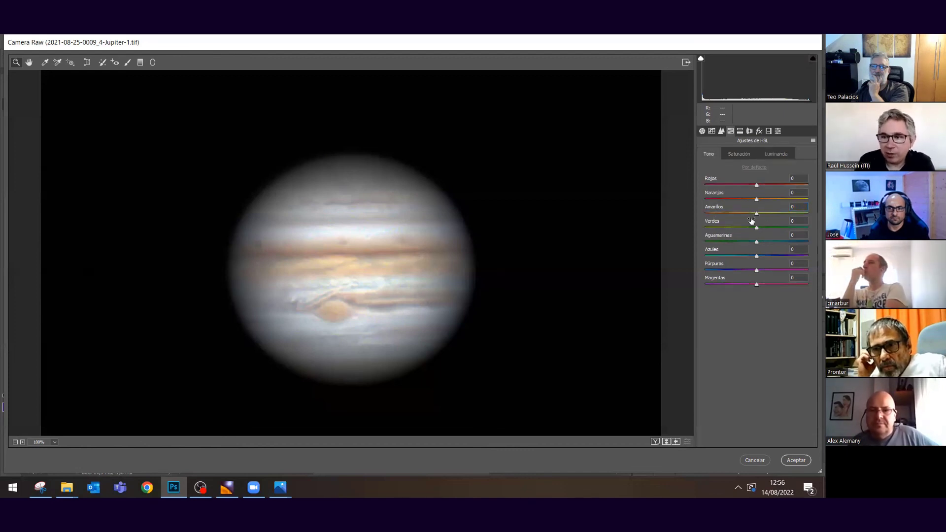
mouse_move(756, 201)
left_mouse_down()
mouse_move(775, 207)
mouse_move(746, 207)
left_mouse_up()
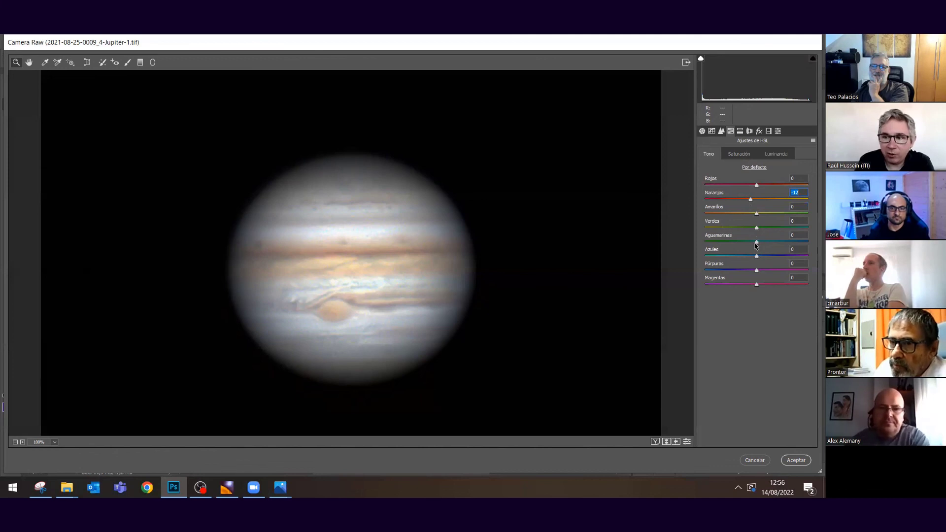
mouse_move(756, 240)
left_mouse_down()
mouse_move(776, 242)
mouse_move(763, 251)
left_mouse_up()
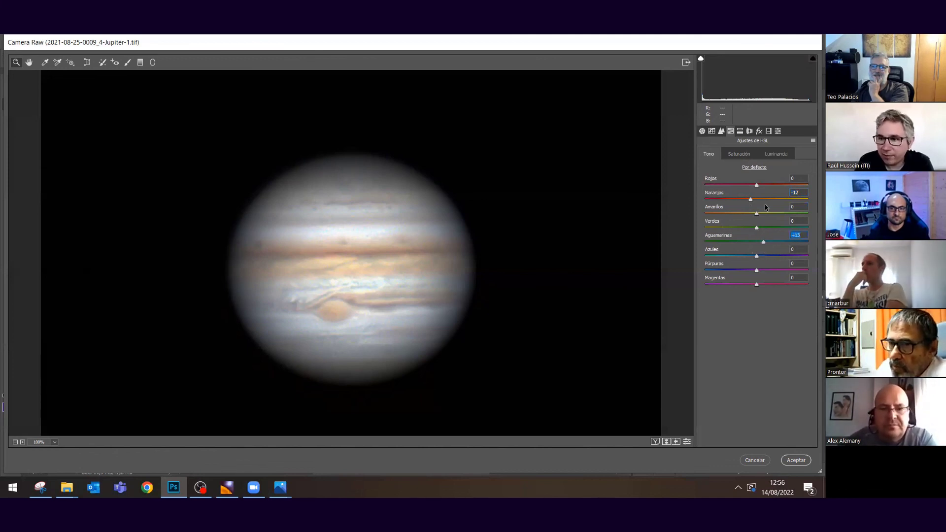
Try the HSL Saturación of Aguamarinas at -41, set it to +12, and apply the Camera Raw filter.
left_click(741, 155)
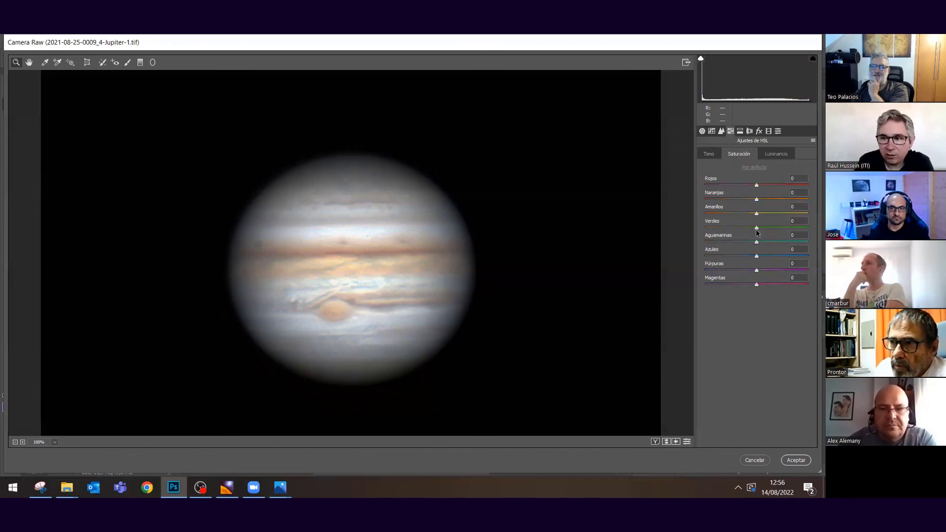
left_click_drag(754, 242, 737, 253)
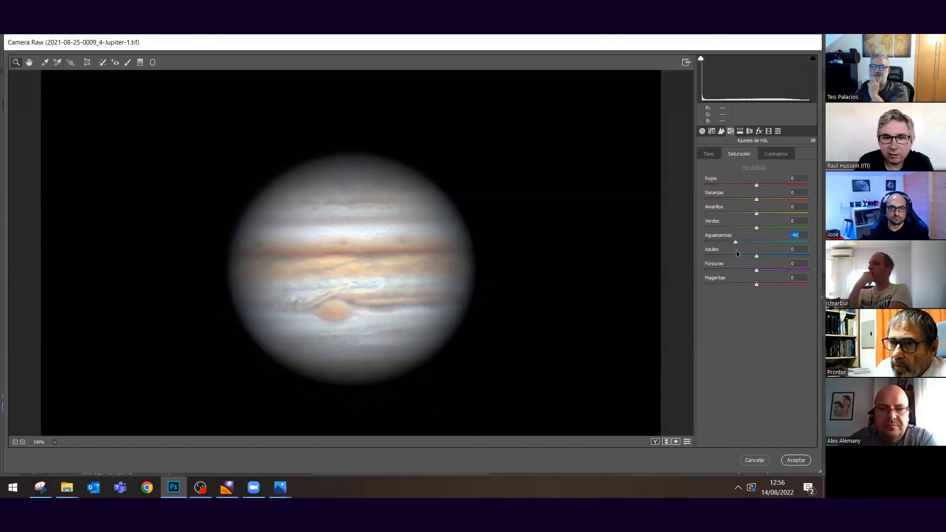
left_click(762, 244)
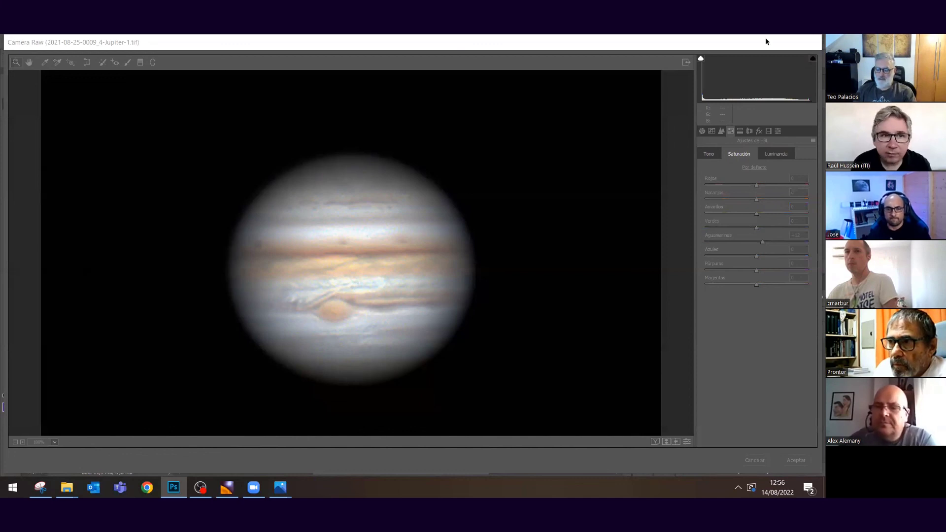
left_click(681, 167)
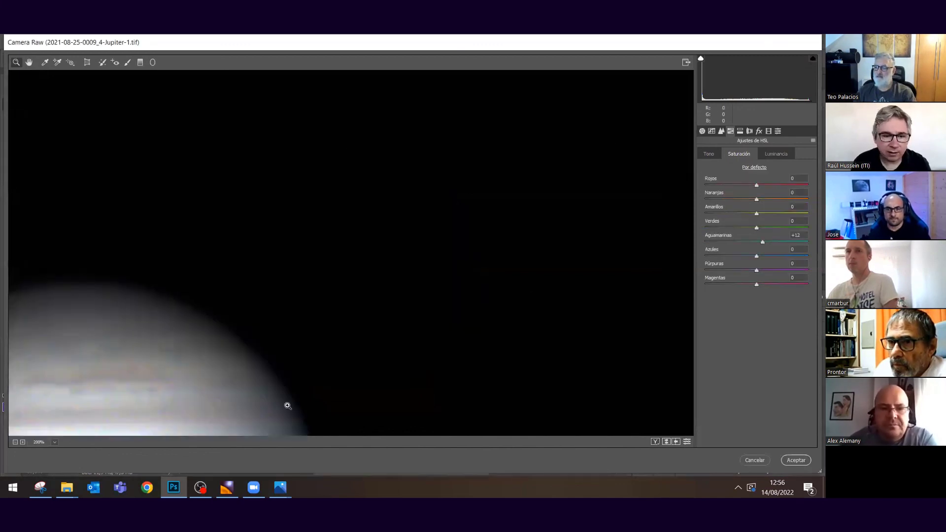
double_click(17, 443)
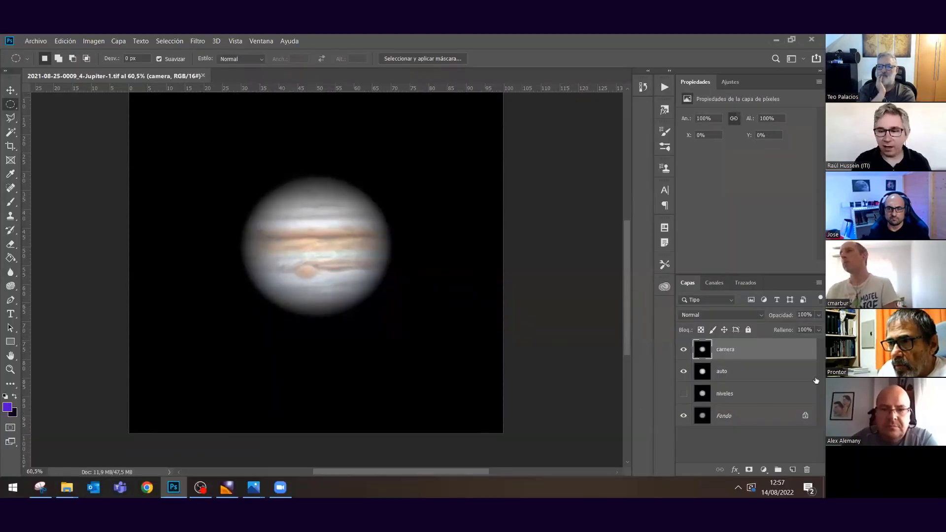
Toggle the camera layer's visibility to compare it with the auto layer, and inspect Jupiter up close.
left_click(683, 350)
left_click(682, 350)
left_click(683, 350)
left_click(683, 350)
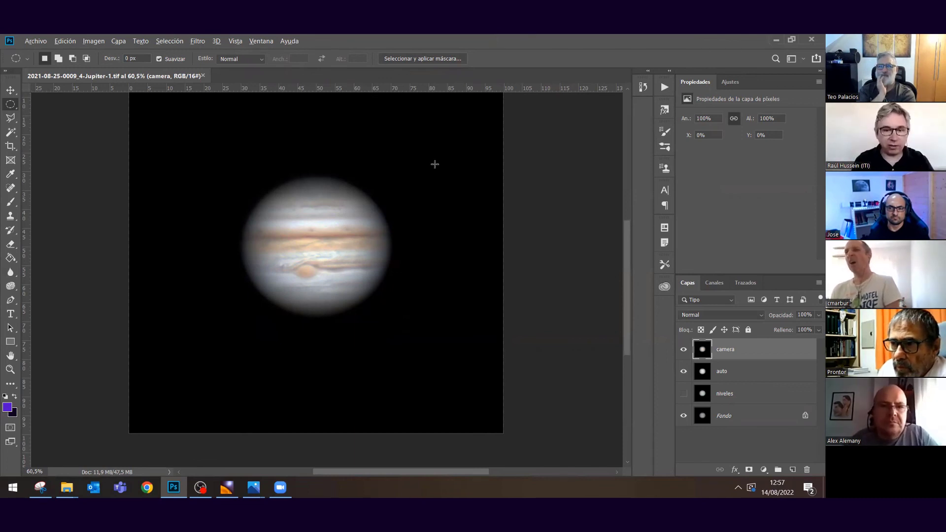
scroll(434, 163, "up", 4)
scroll(463, 159, "down", 3)
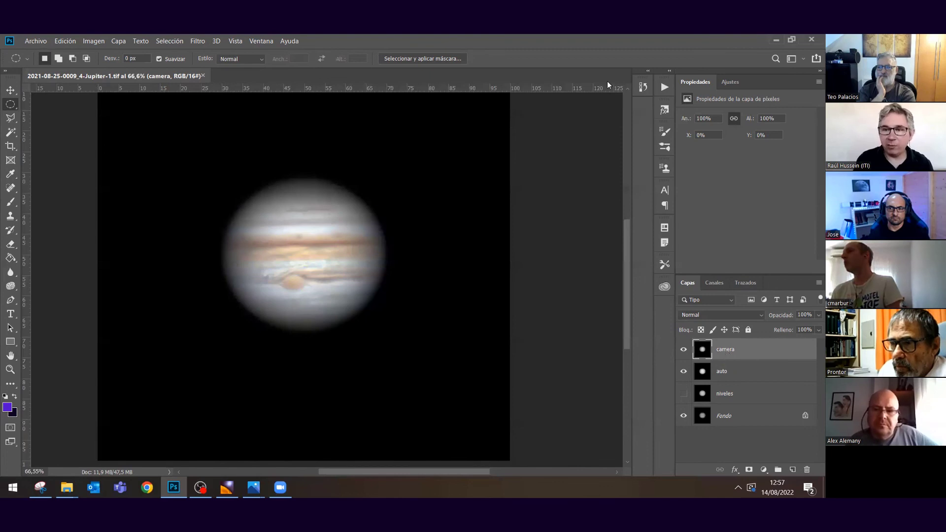
Duplicate the camera layer and name the copy "filtro".
right_click(727, 350)
left_click(602, 84)
type("filtro")
key("Return")
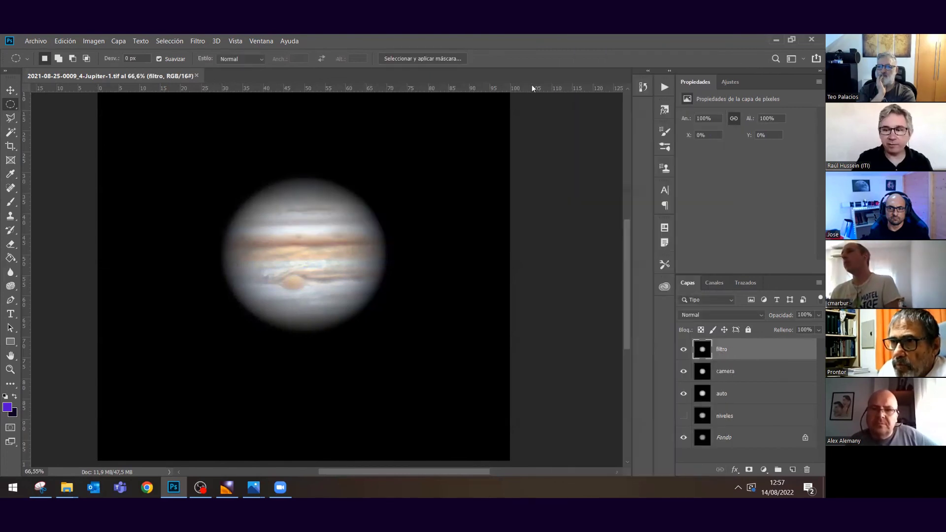
Apply the Reducir ruido filter to the filtro layer with Intensidad 9 and the other settings at 0%.
left_click(192, 41)
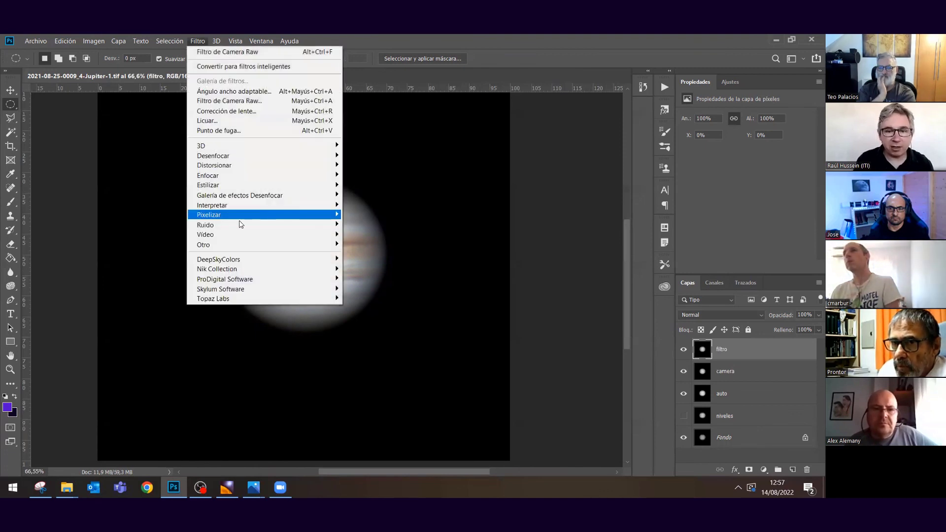
mouse_move(242, 225)
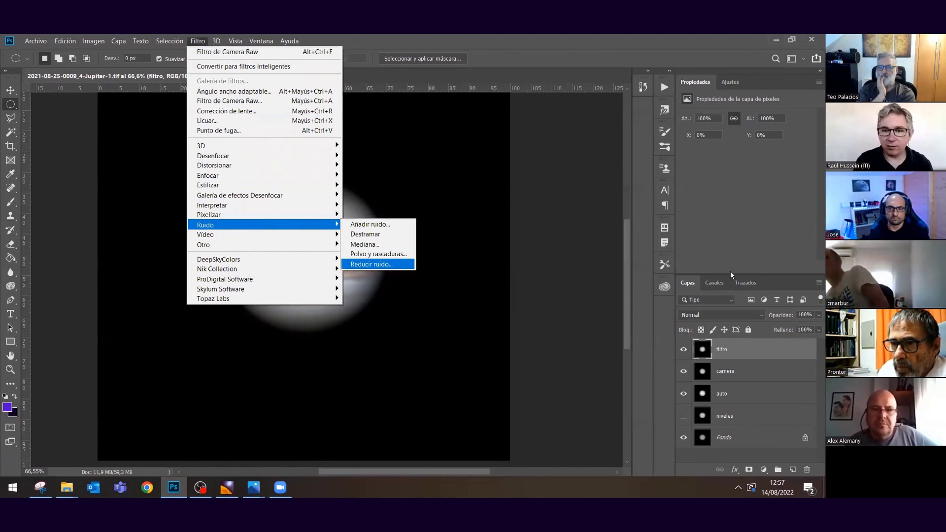
key("Return")
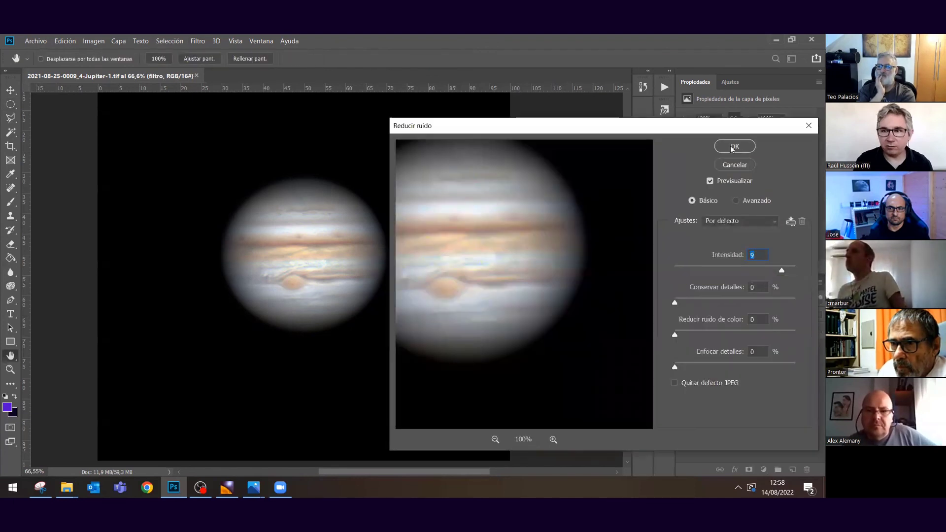
key("Return")
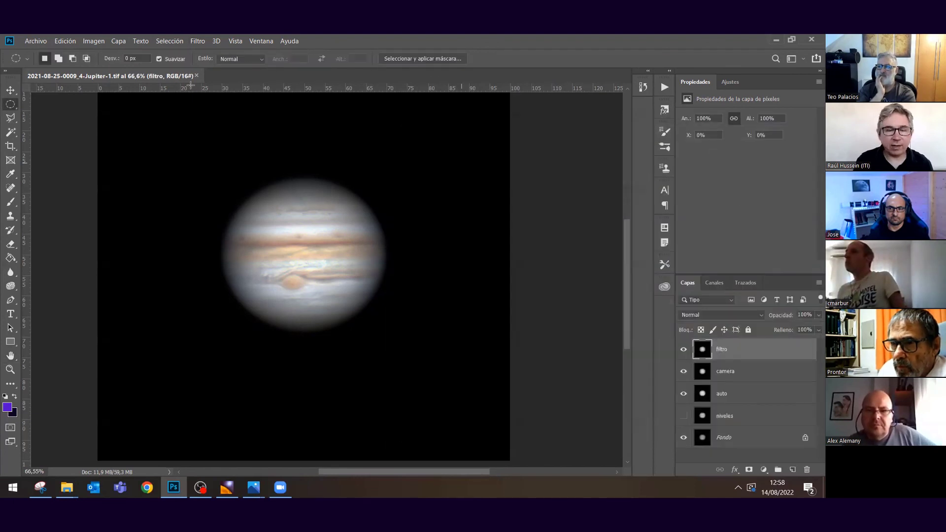
Apply the Paso alto filter to the filtro layer with a radius of 3,4 pixels.
left_click(197, 41)
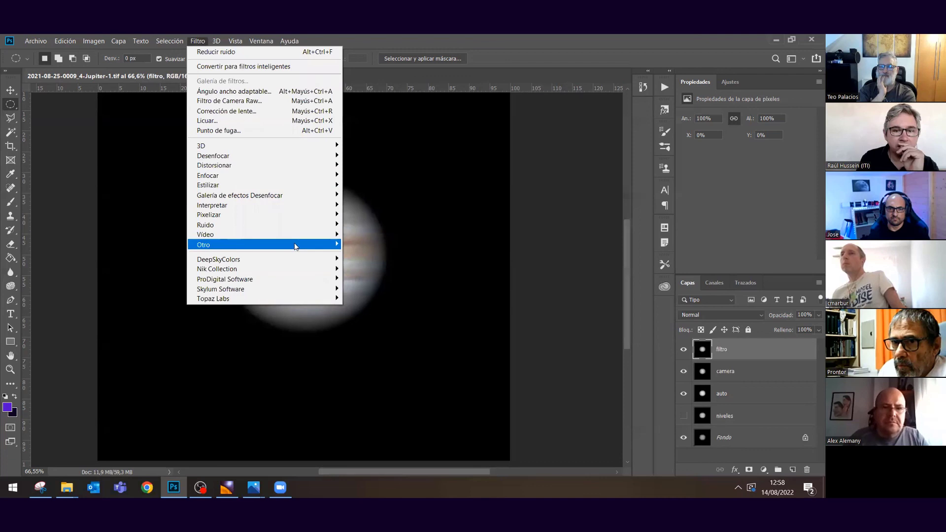
mouse_move(276, 244)
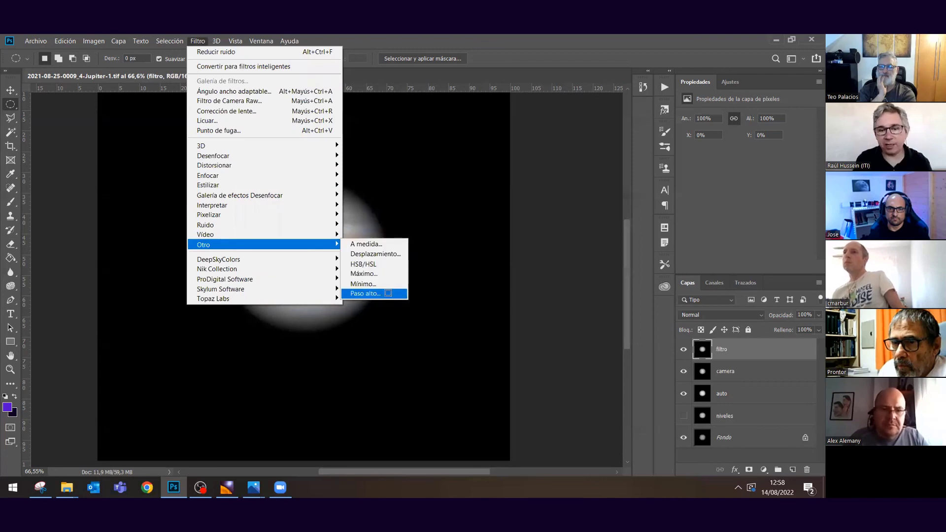
left_click(389, 293)
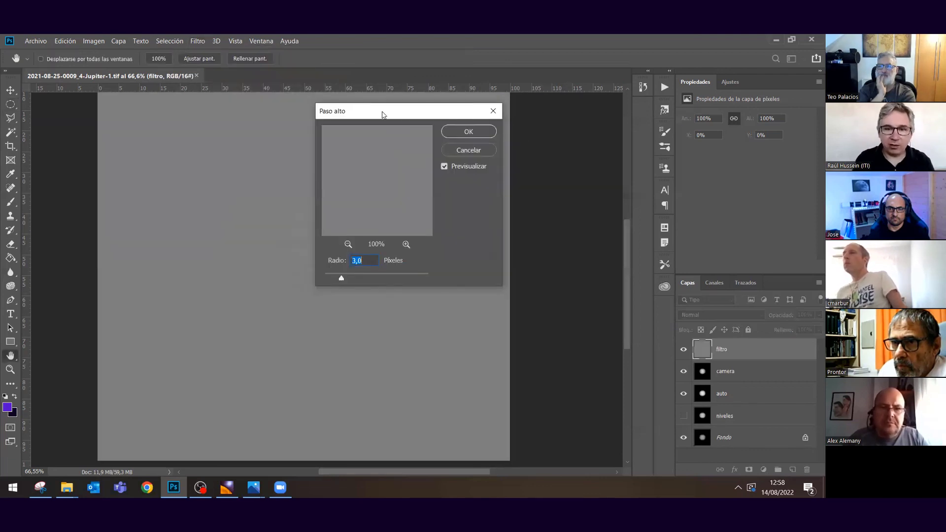
left_click_drag(343, 109, 438, 145)
mouse_move(448, 306)
left_mouse_down()
mouse_move(440, 306)
mouse_move(458, 305)
left_mouse_up()
left_click(457, 305)
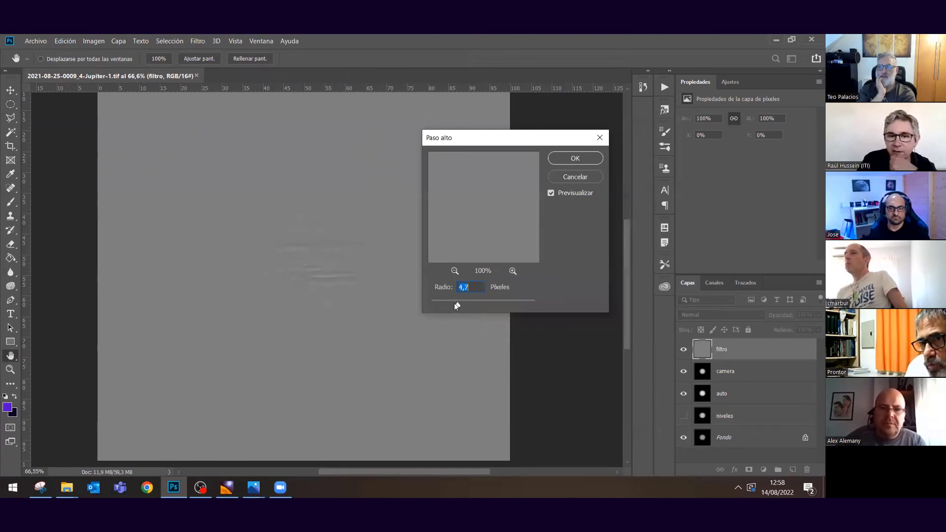
left_click_drag(449, 304, 450, 304)
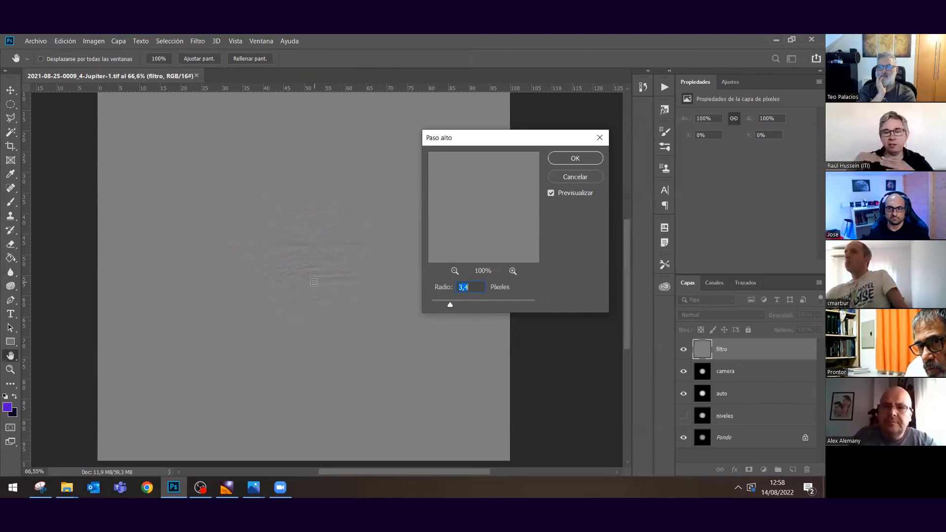
left_click(575, 158)
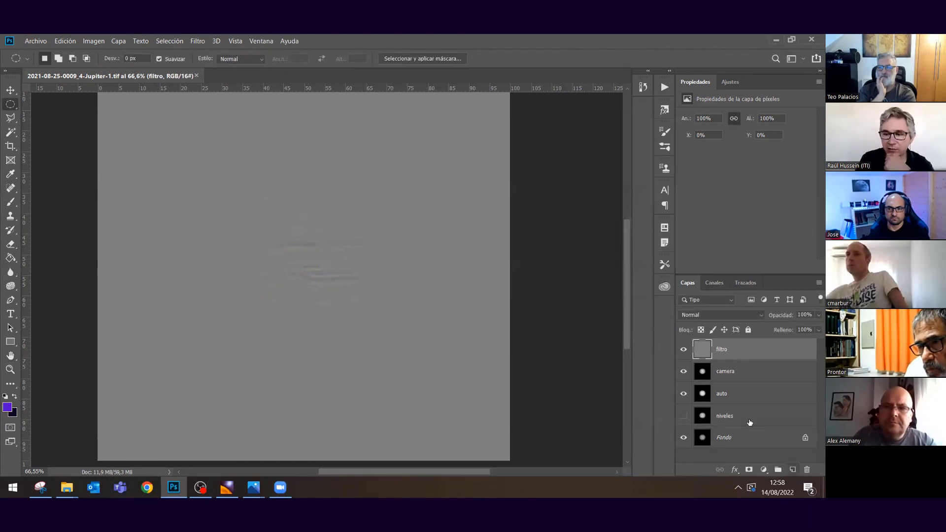
Add a layer mask to the filtro layer, discarding the extra empty layer.
key("ctrl+shift+alt+n")
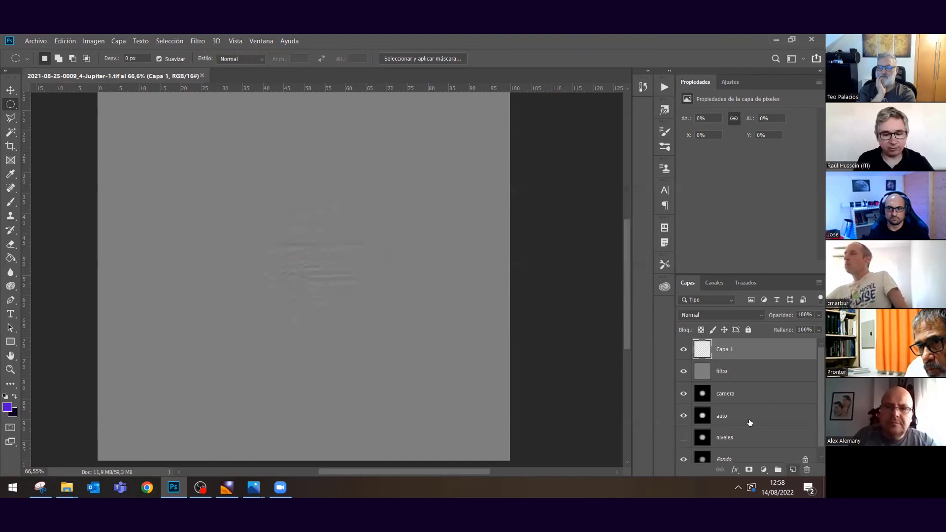
key("ctrl+z")
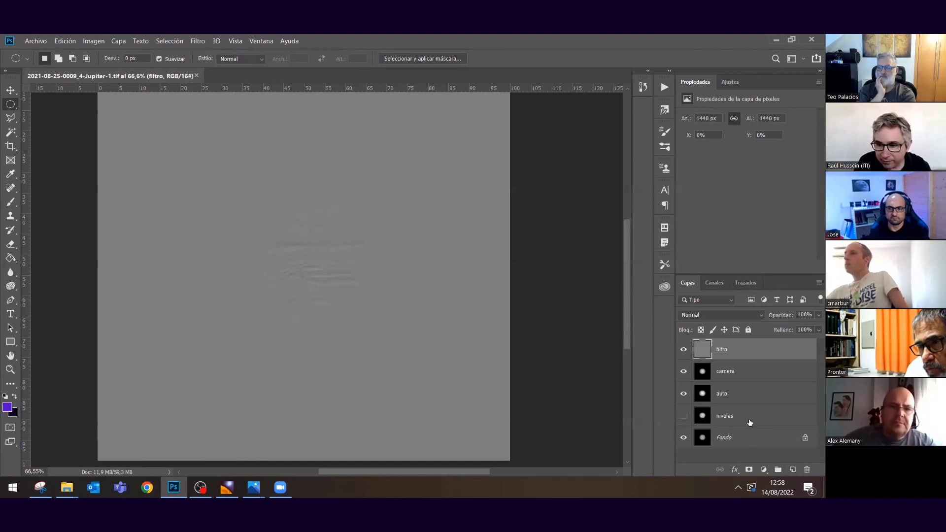
left_click(749, 470)
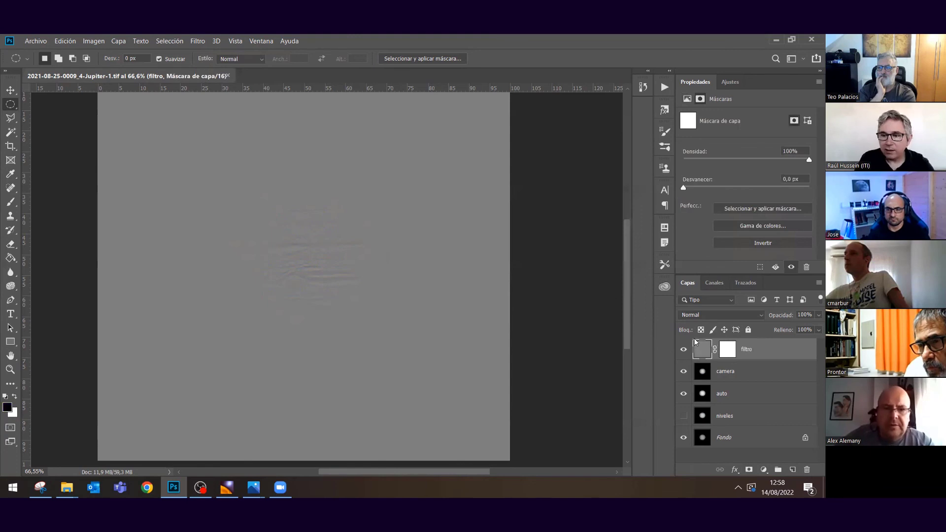
left_click(700, 348)
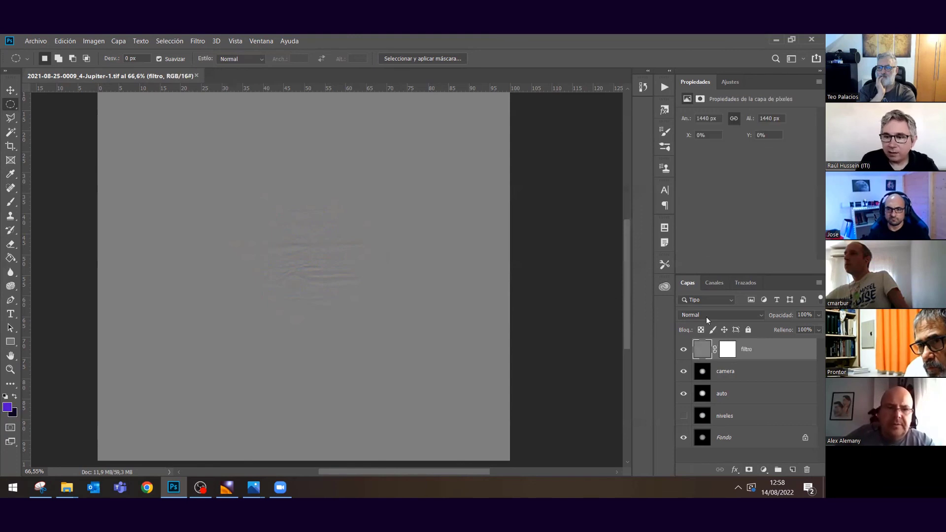
Try turning the filtro layer's mask black and setting the layer's blend mode to Superponer.
key("d")
left_click(15, 396)
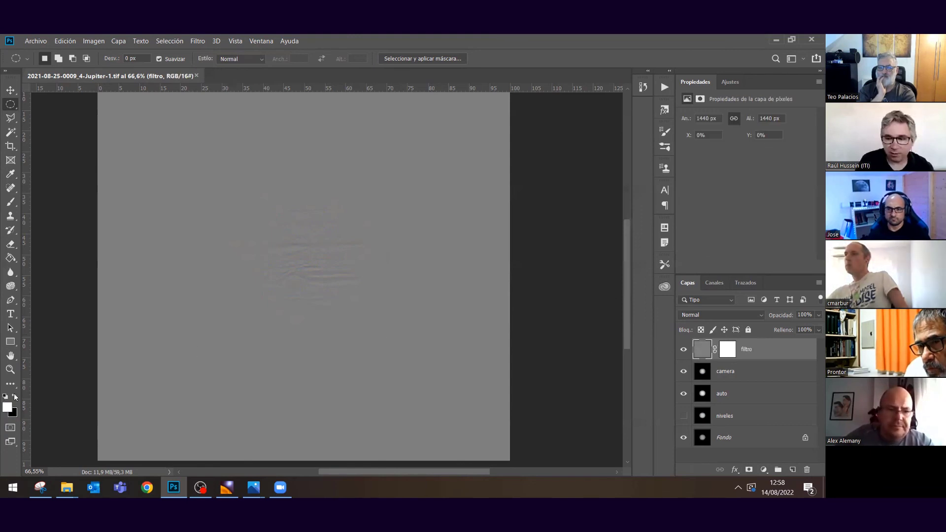
left_click(727, 350)
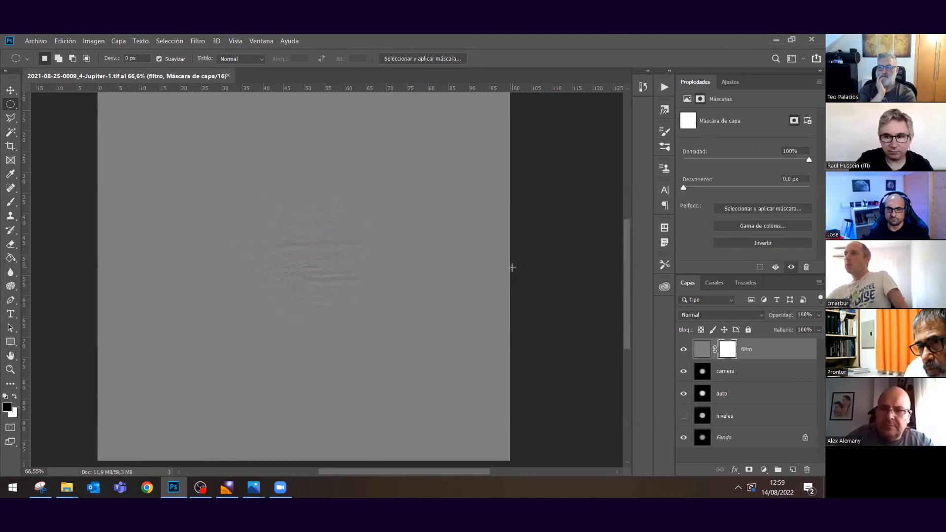
key("ctrl+i")
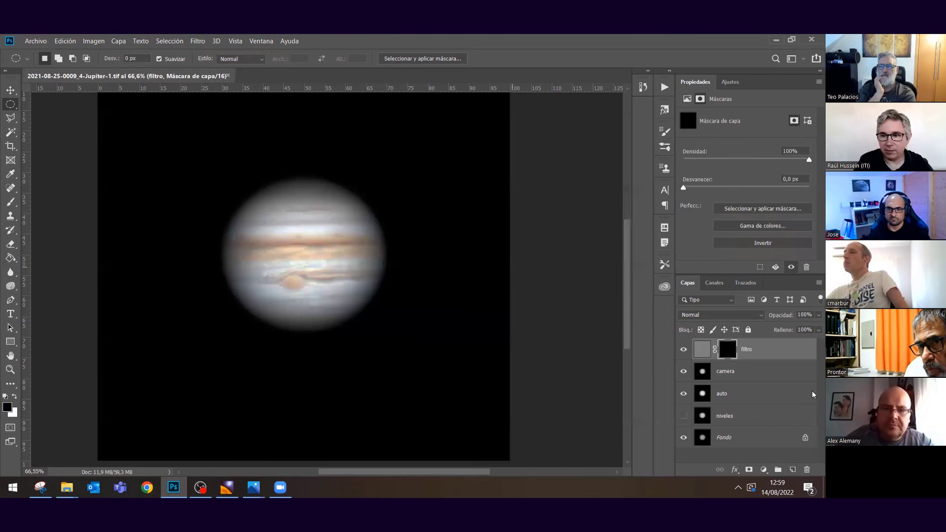
left_click(711, 319)
left_click(713, 332)
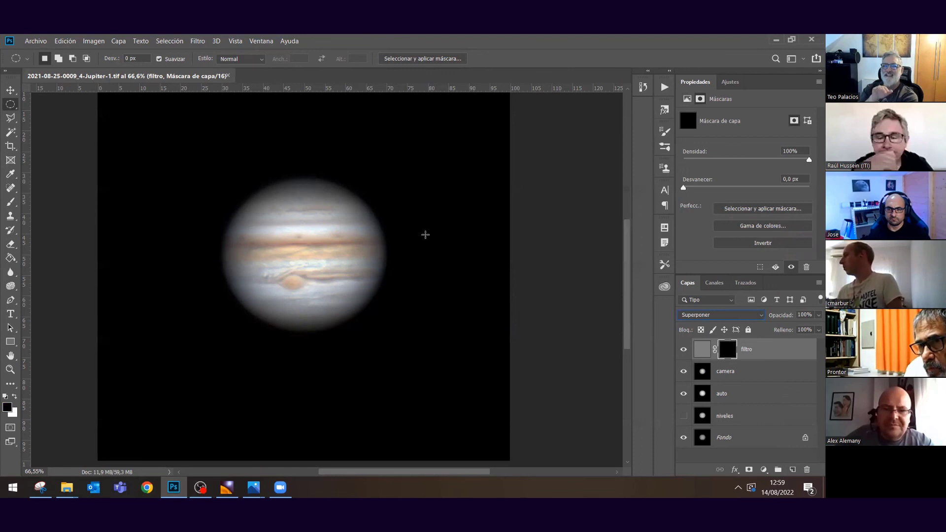
Activate the Brush tool with white as the foreground color for the filtro layer's mask.
left_click(11, 202)
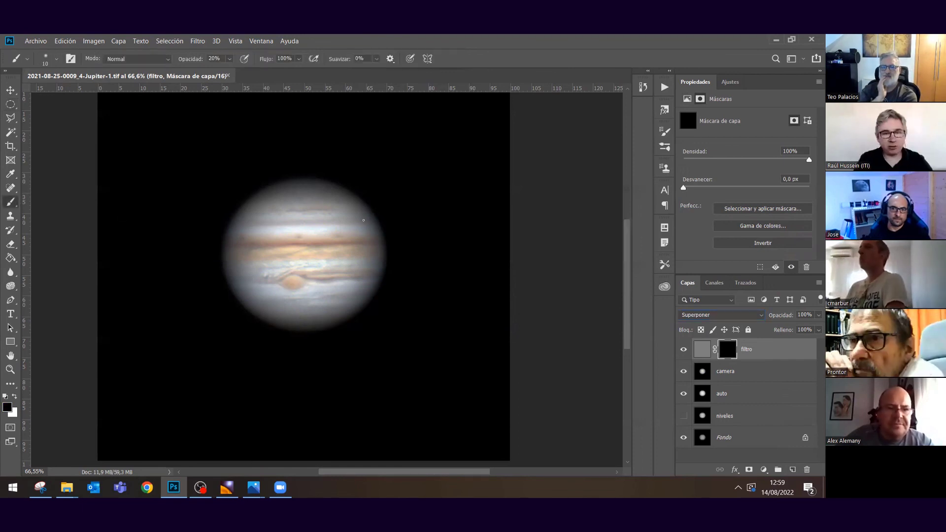
scroll(287, 226, "up", 2)
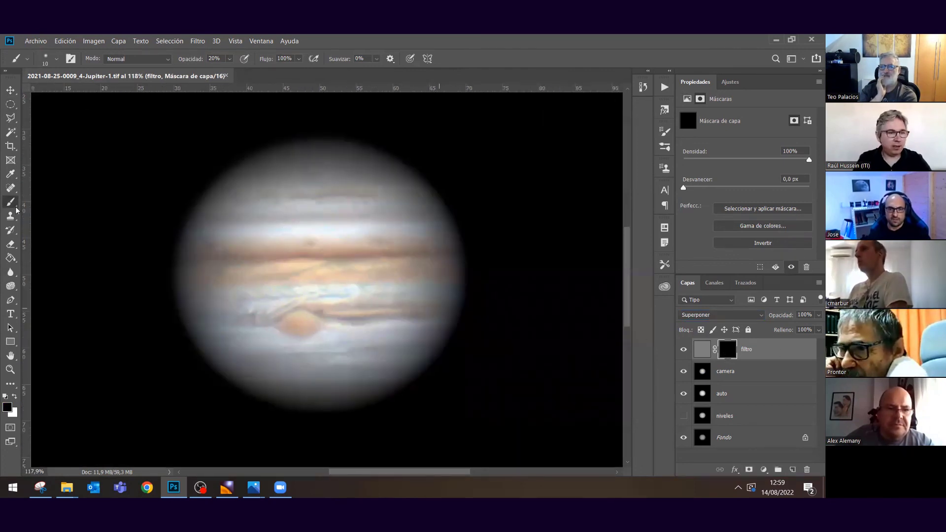
left_click(15, 397)
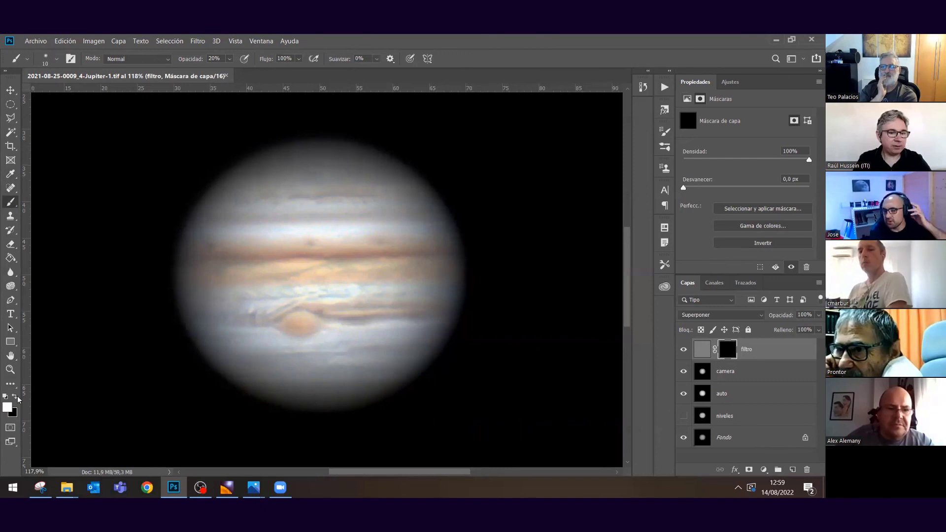
scroll(255, 329, "down", 1)
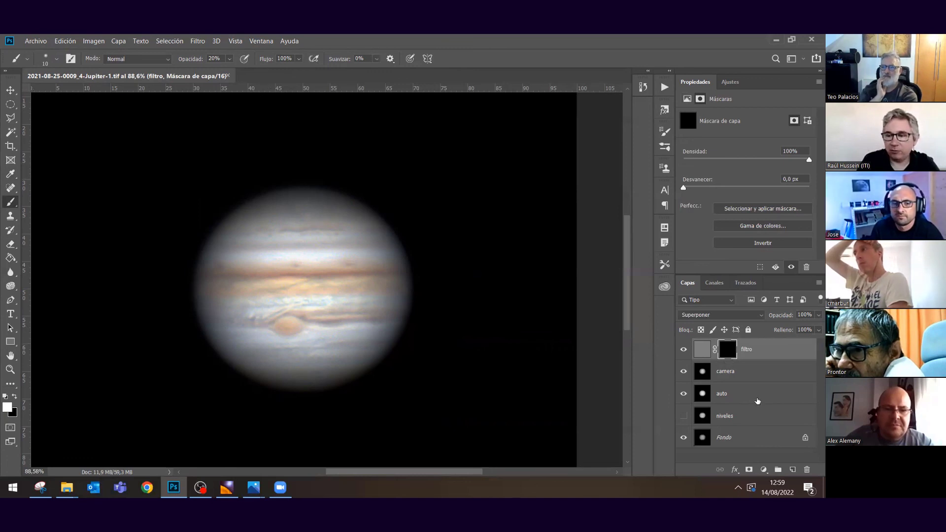
Open the history and undo the blend mode change and the black fill of the mask.
left_click(643, 87)
key("ctrl+z")
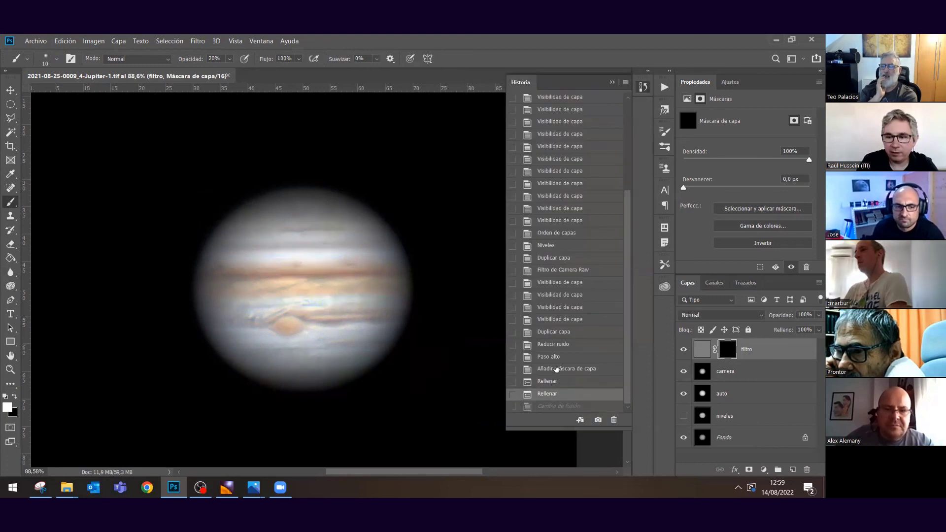
key("ctrl+z")
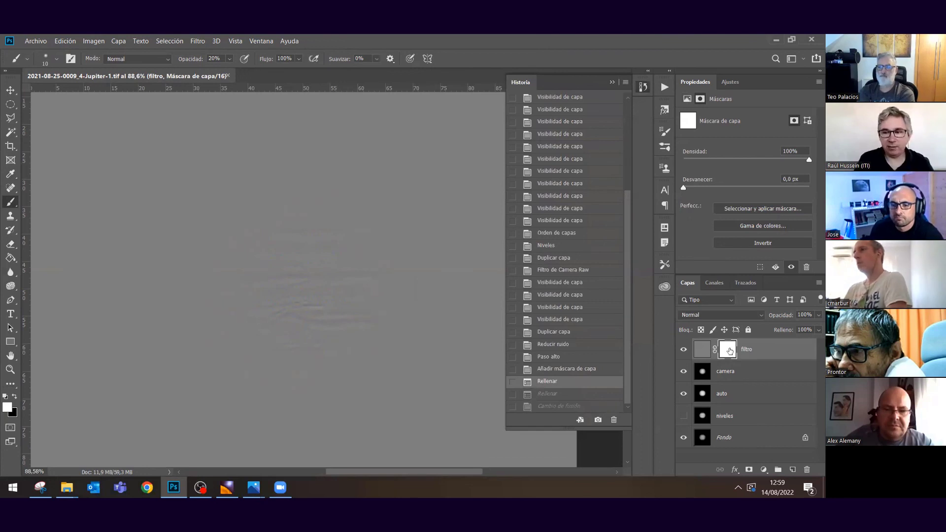
Display the filtro layer's mask on its own and fill it with black using the Paint Bucket.
left_click(730, 351, "ctrl")
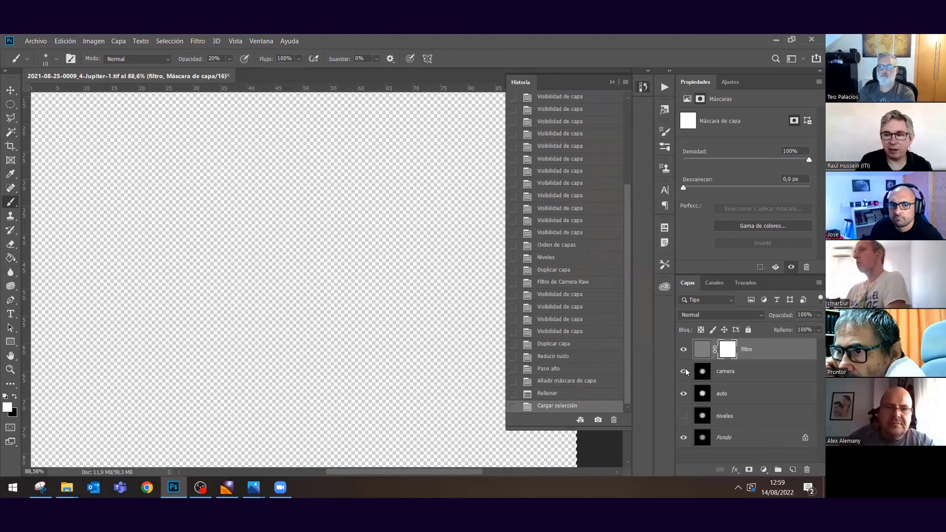
left_click(612, 83)
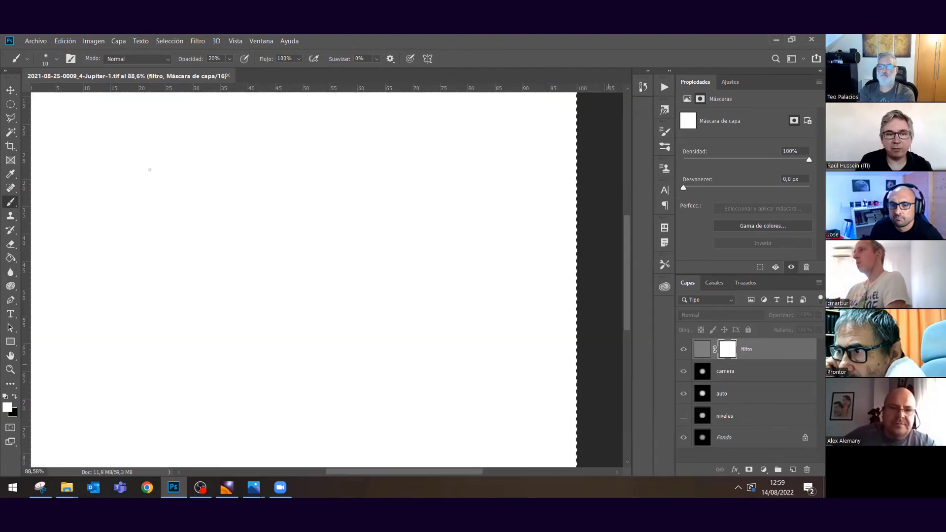
key("m")
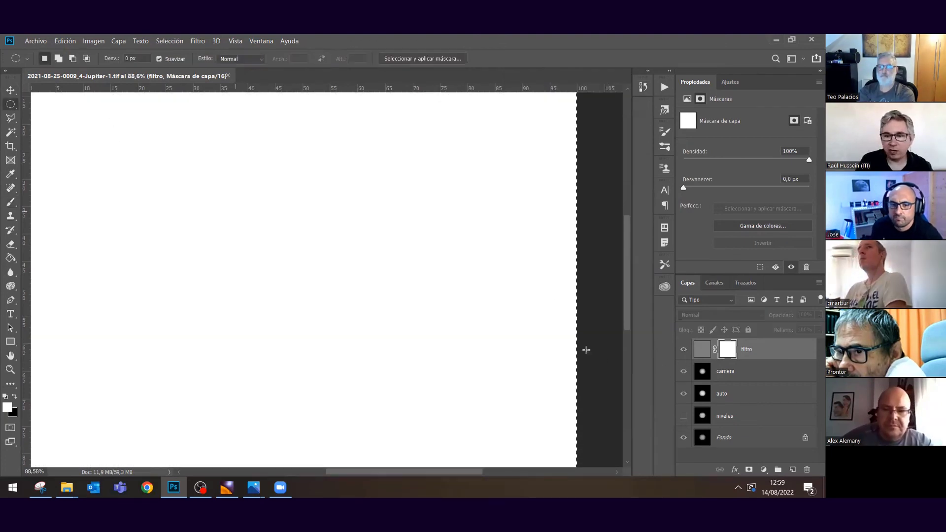
key("ctrl+d")
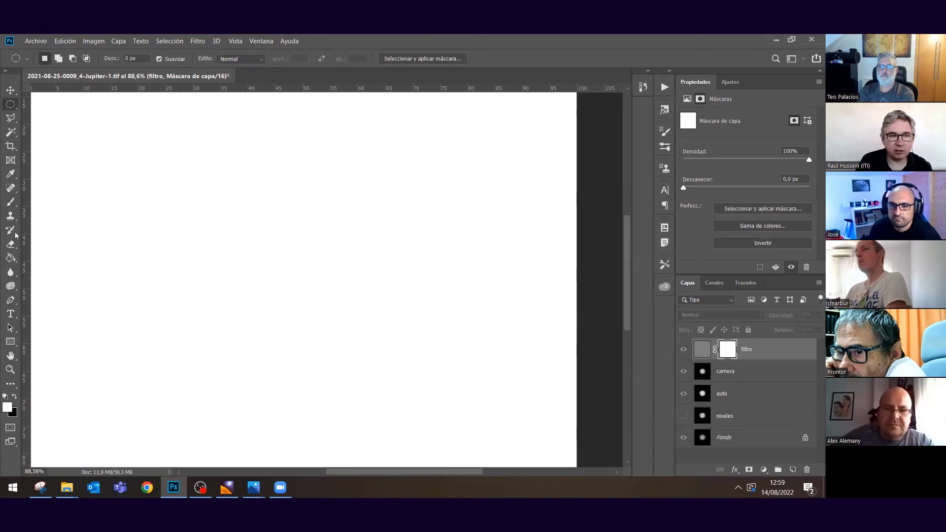
left_click(14, 256)
key("x")
left_click(266, 296)
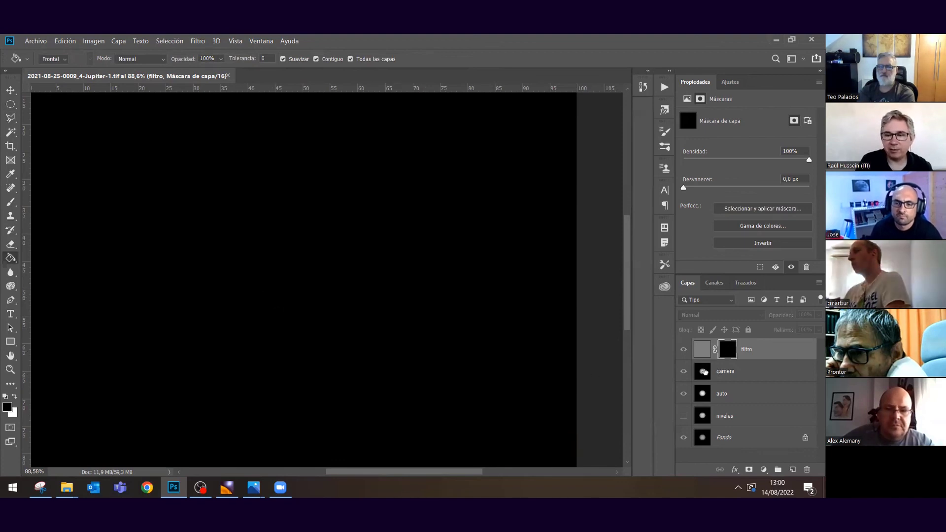
Return to the normal image view and target the filtro layer's mask with the Brush tool and white foreground.
left_click(704, 372)
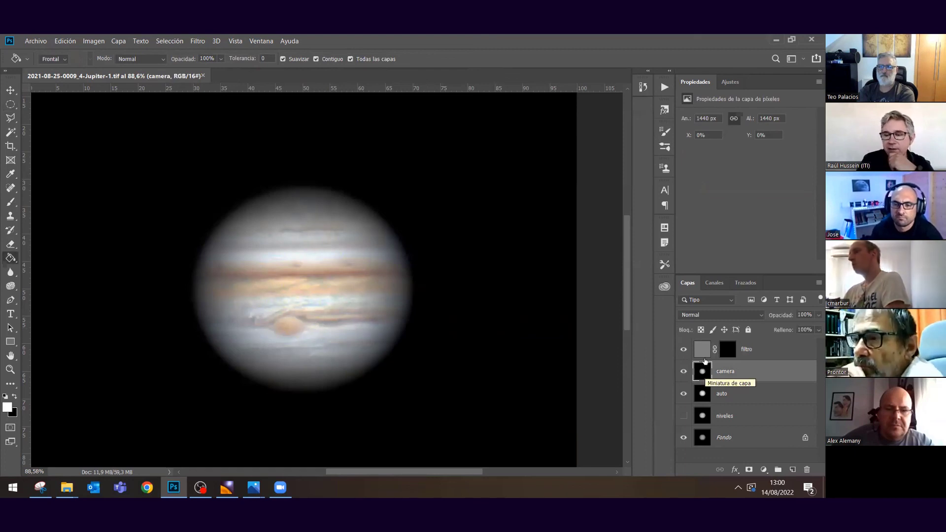
left_click(703, 350)
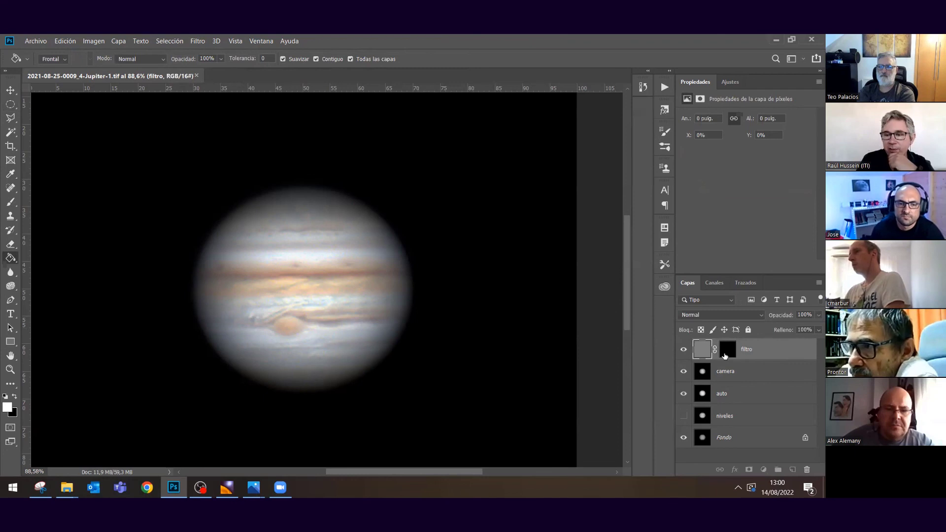
left_click(724, 355)
left_click(15, 396)
left_click(15, 396)
left_click(10, 202)
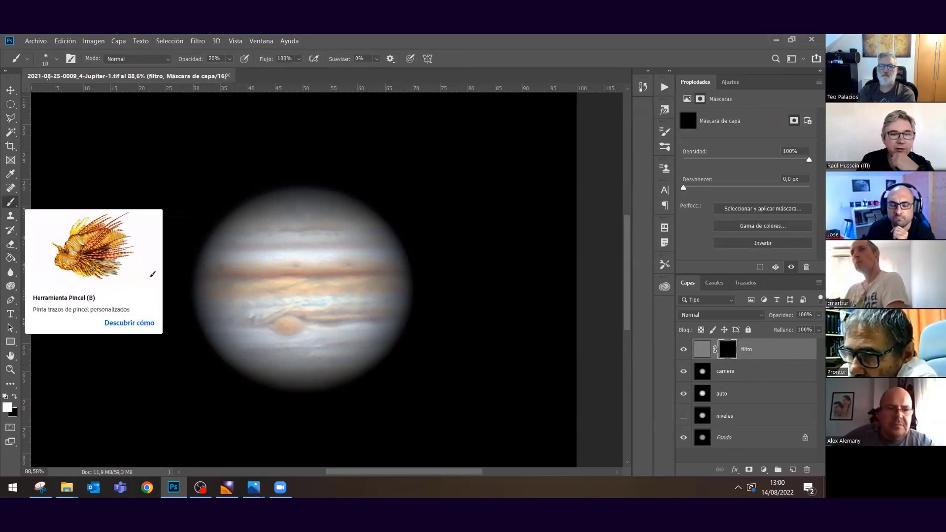
Set the brush size to 30 px, keeping the hardness at 0%.
left_click(56, 58)
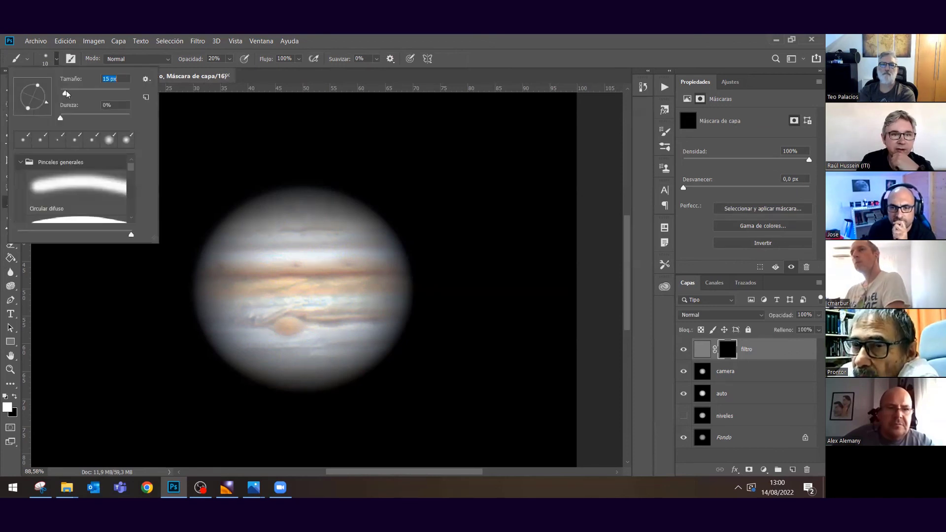
key("Up")
key("Up")
key("Up")
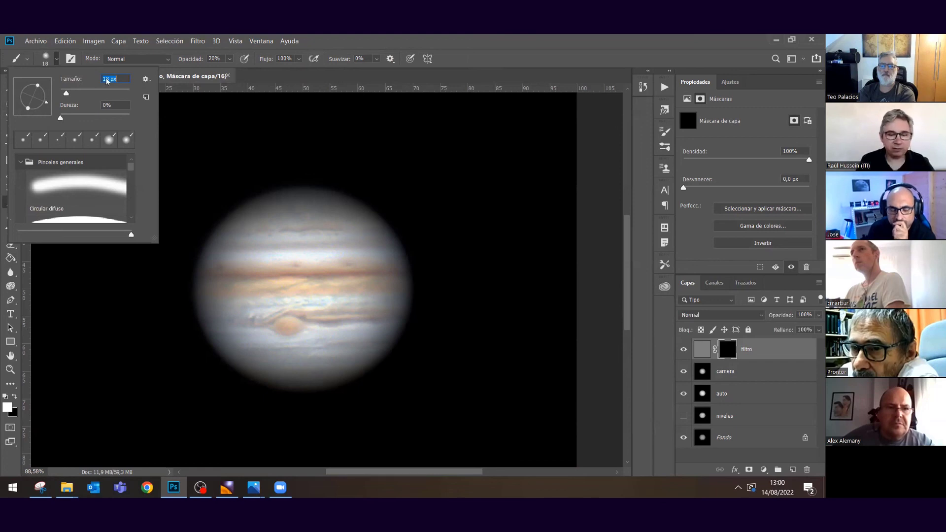
type("30")
key("Tab")
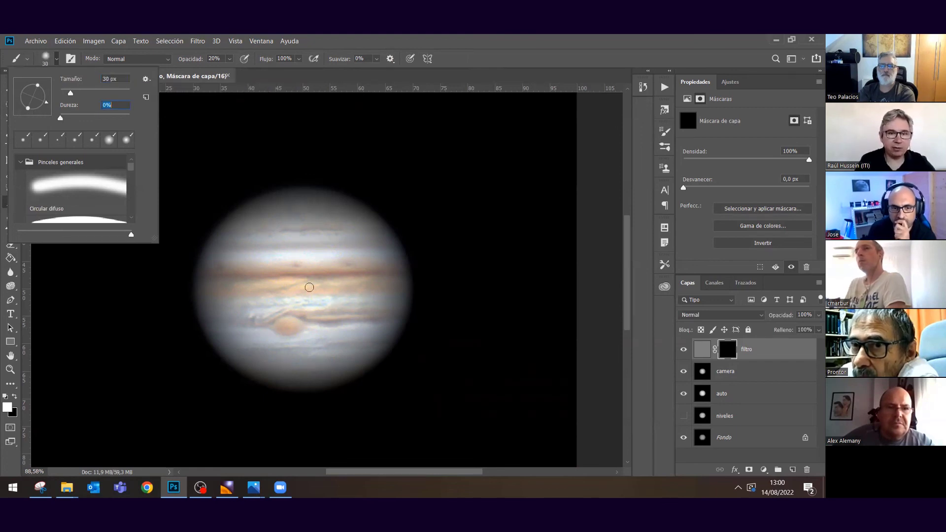
Set the brush size to 40 px and the brush opacity to 30%.
left_click(118, 79)
type("40")
key("Tab")
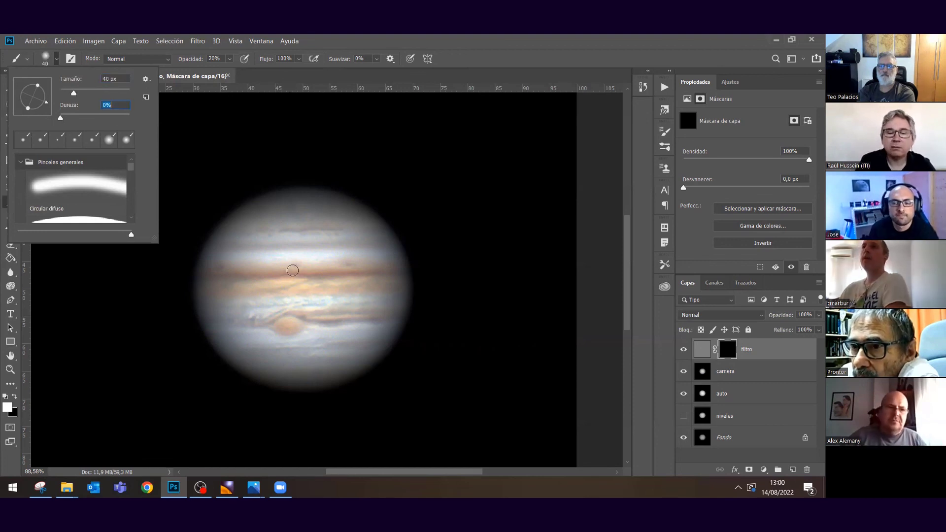
left_click(304, 65)
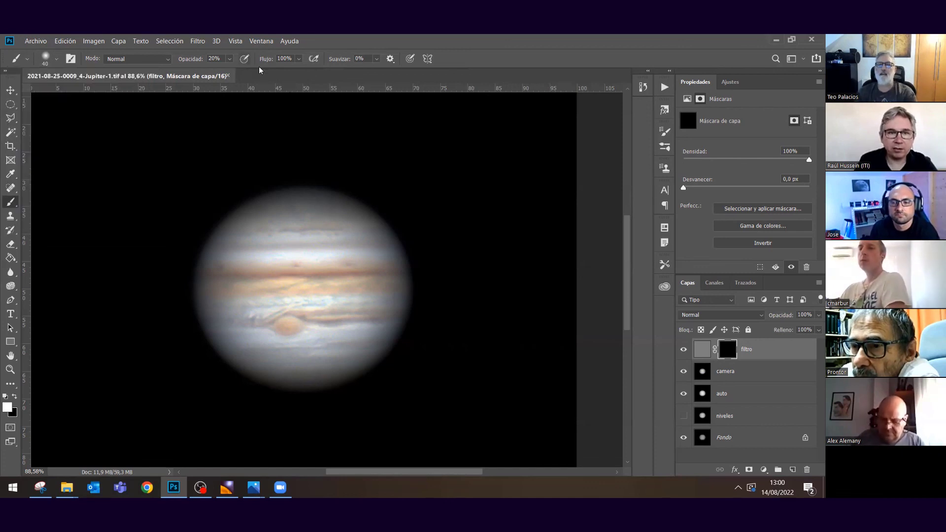
left_click(230, 59)
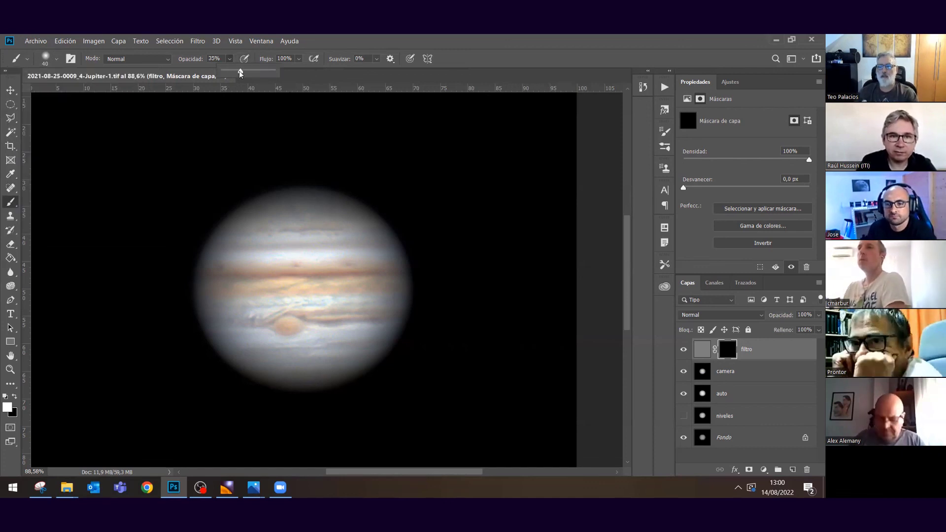
left_click(323, 34)
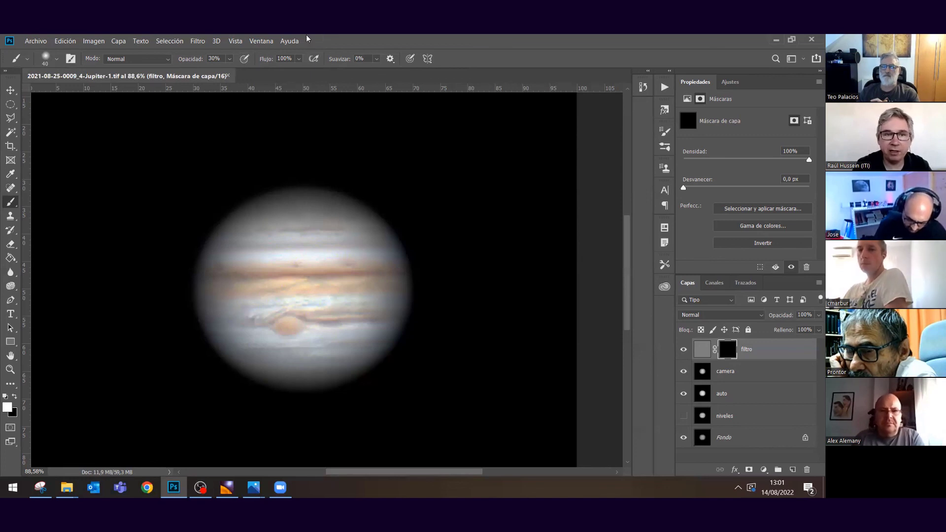
left_click(167, 42)
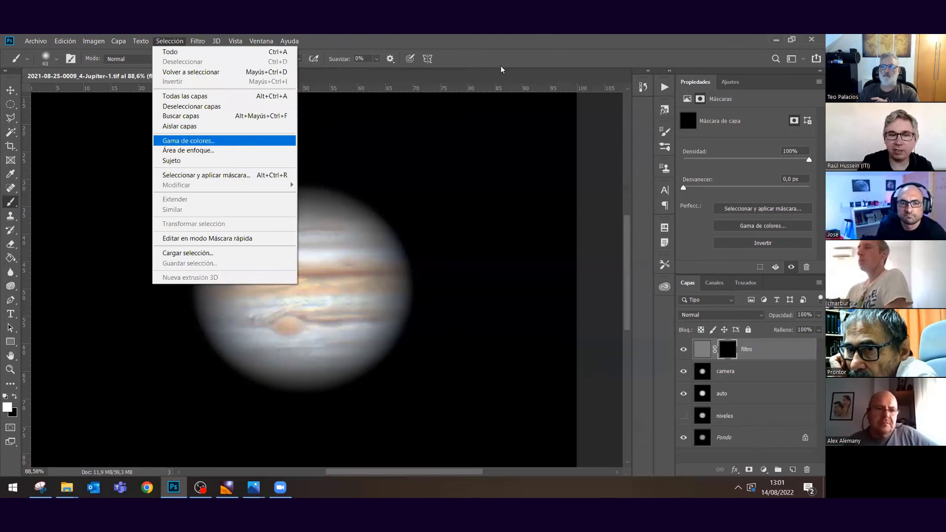
left_click(509, 50)
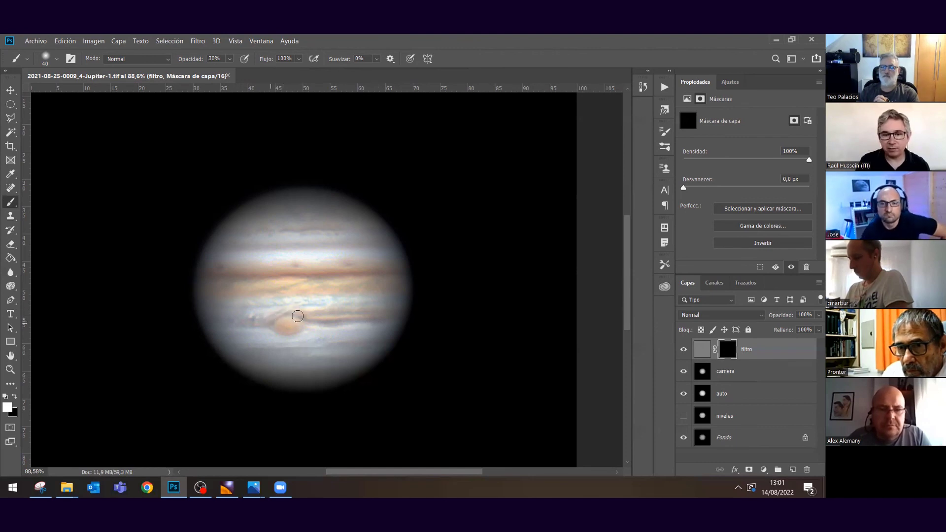
Paint white on the filtro mask along the belt beside the Great Red Spot, and set the layer's blend mode to Superponer.
left_click_drag(387, 320, 403, 320)
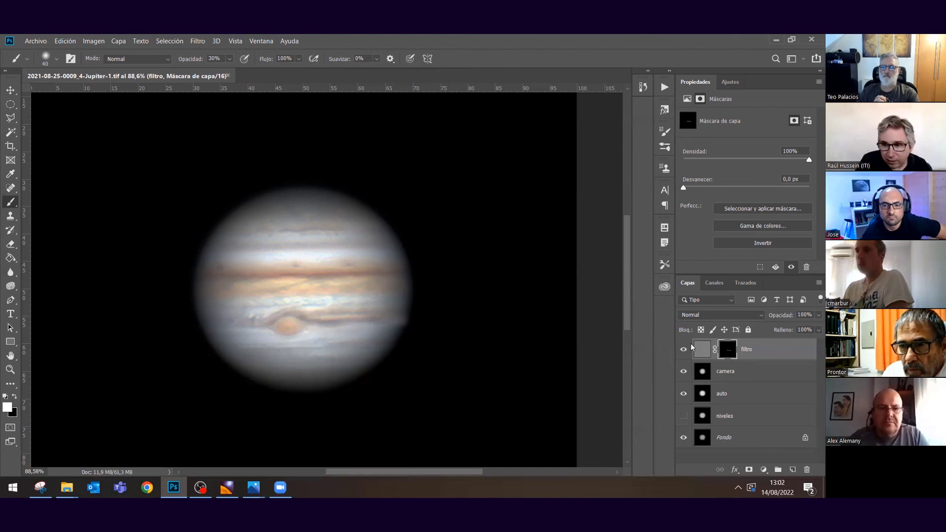
left_click(716, 314)
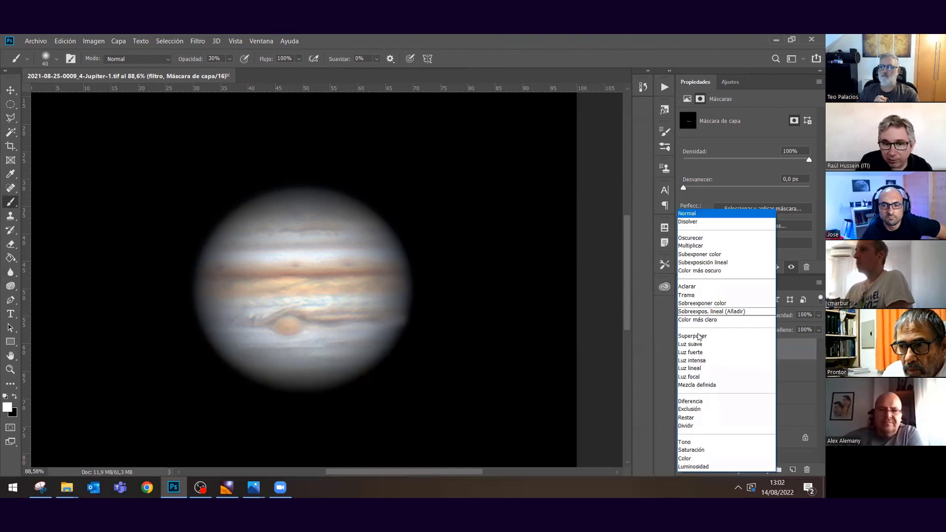
left_click(700, 334)
left_click(683, 349)
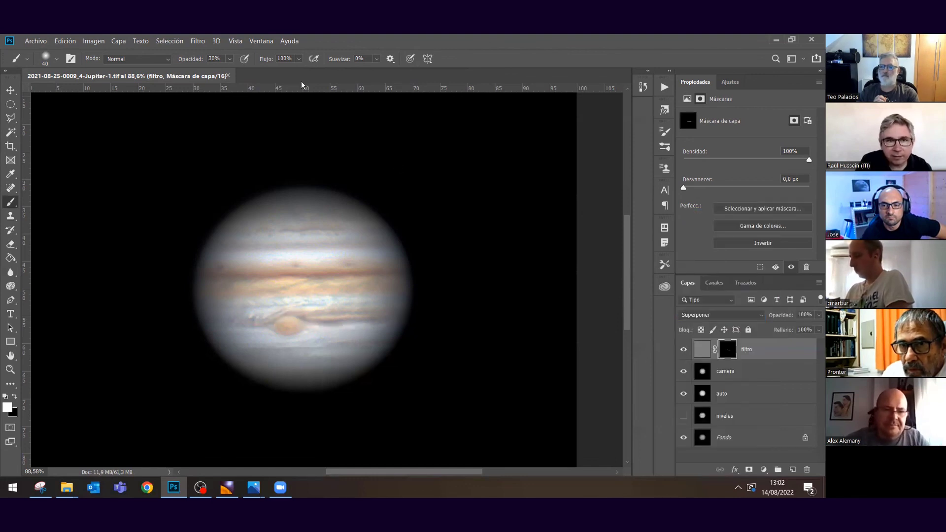
Raise the brush opacity to 100% and paint white on the filtro mask around the Great Red Spot and its belt.
left_click(231, 60)
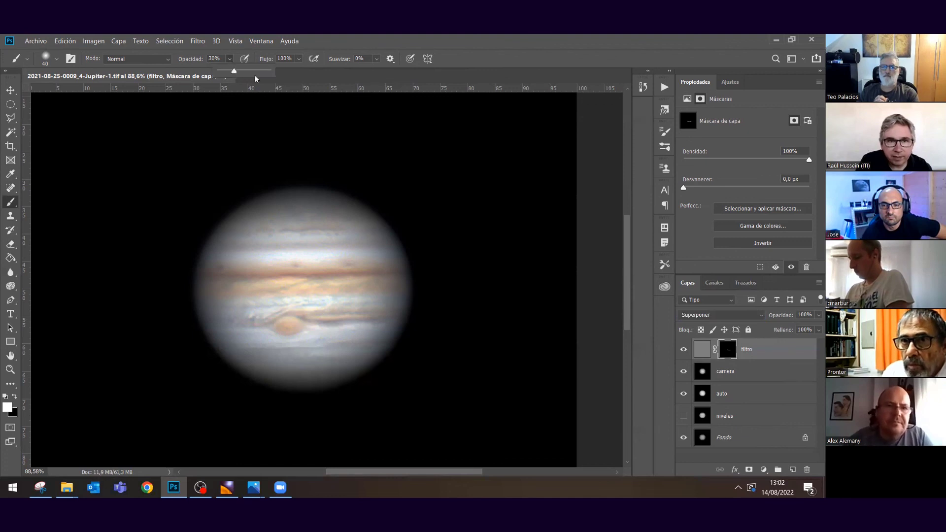
left_click_drag(283, 76, 284, 76)
left_click(270, 314)
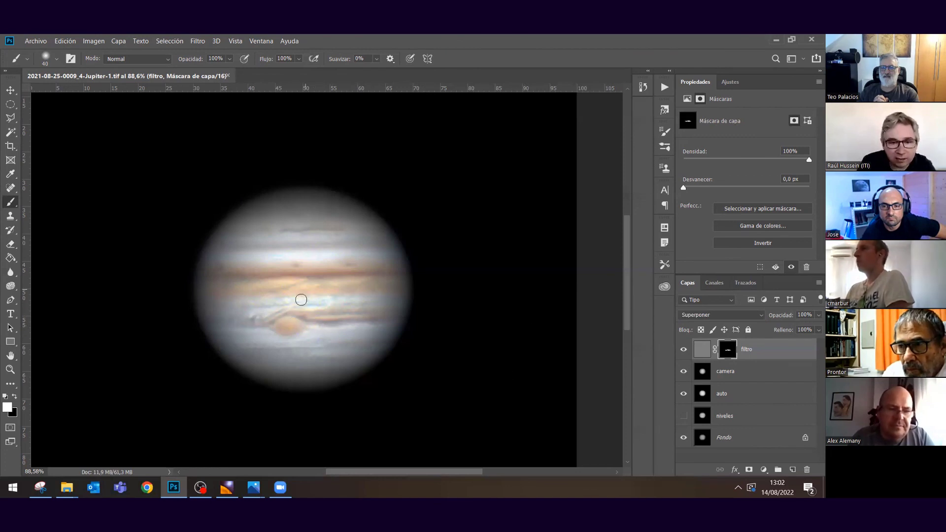
Compare Jupiter's detail with and without the filtro layer, leaving the layer visible.
scroll(291, 303, "up", 2)
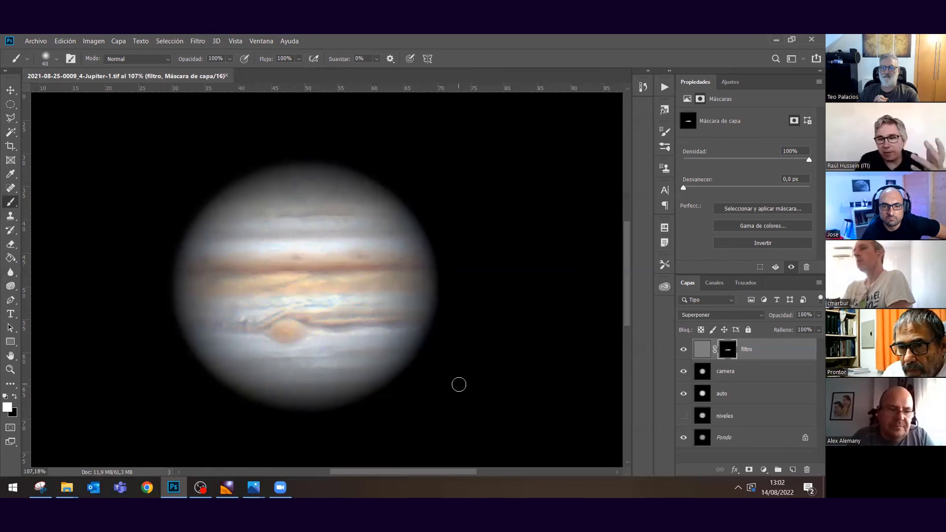
left_click(684, 351)
left_click(684, 351)
left_click(684, 351)
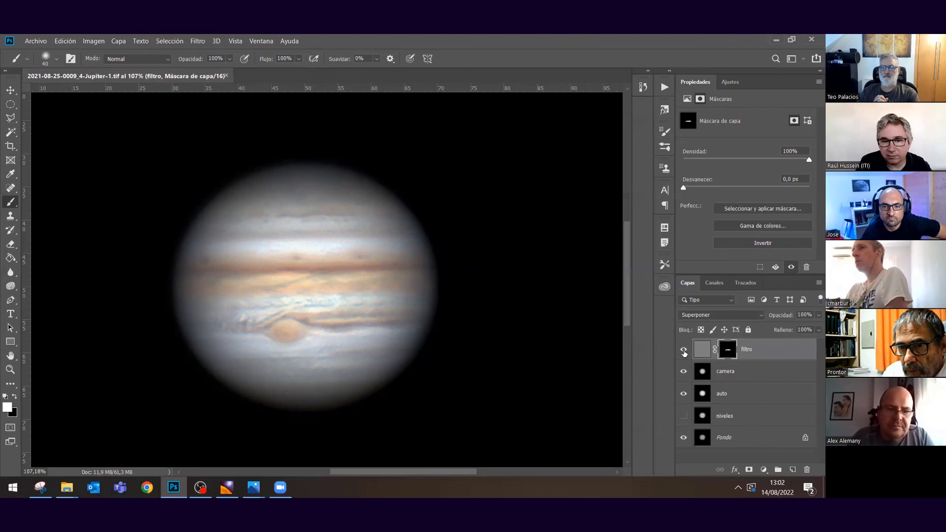
left_click(684, 352)
left_click(683, 351)
left_click(684, 350)
left_click(684, 351)
left_click(684, 352)
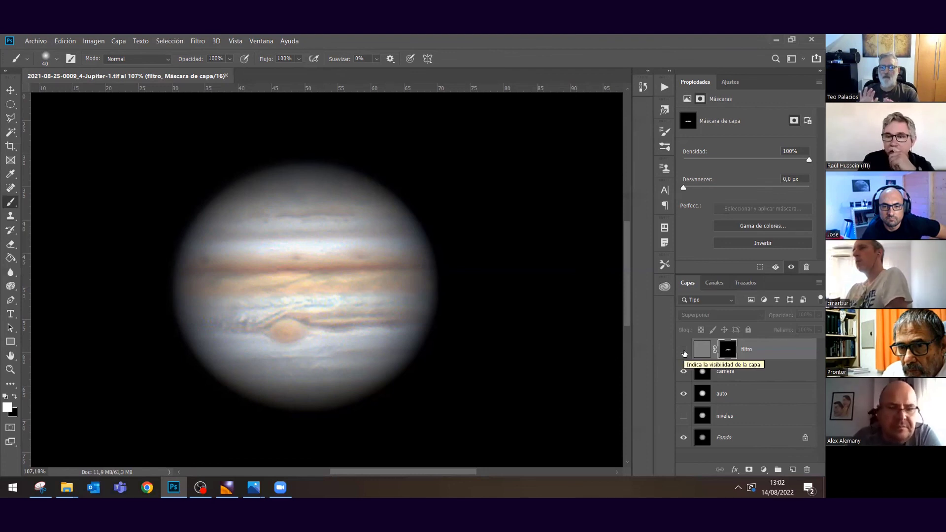
left_click(684, 351)
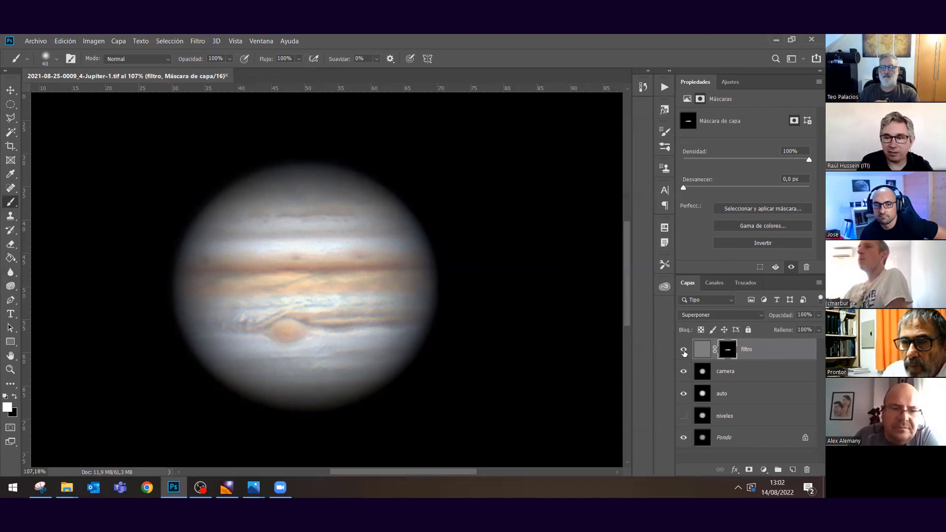
left_click(685, 352)
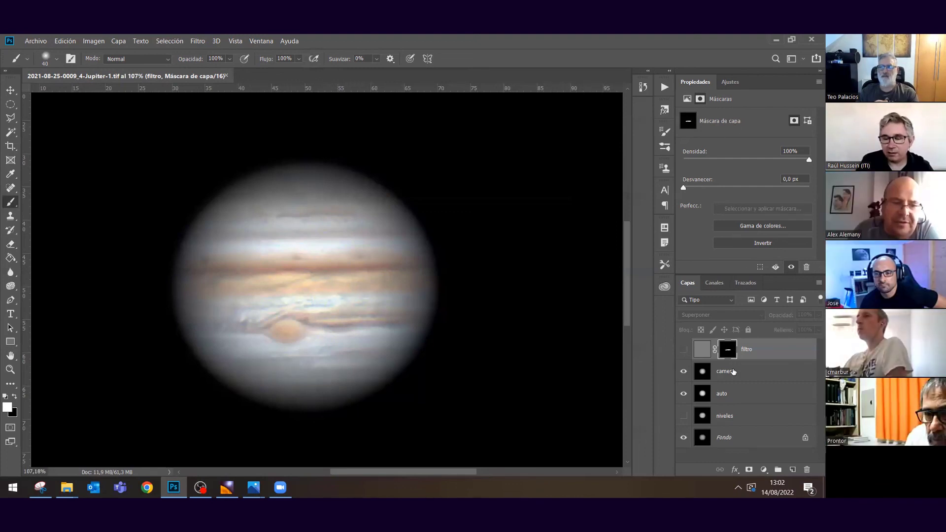
left_click(683, 349)
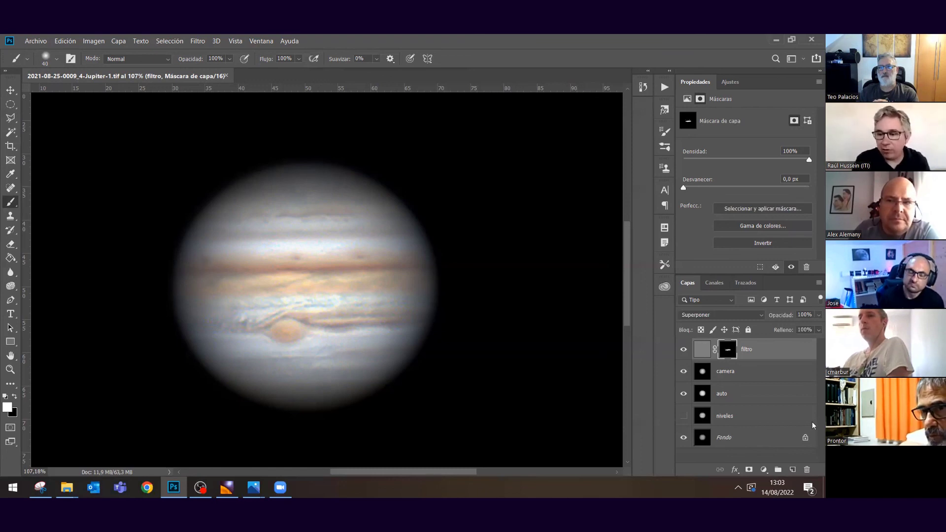
Show the available adjustments, check the image without the filtro layer, and select the camera layer.
left_click(724, 87)
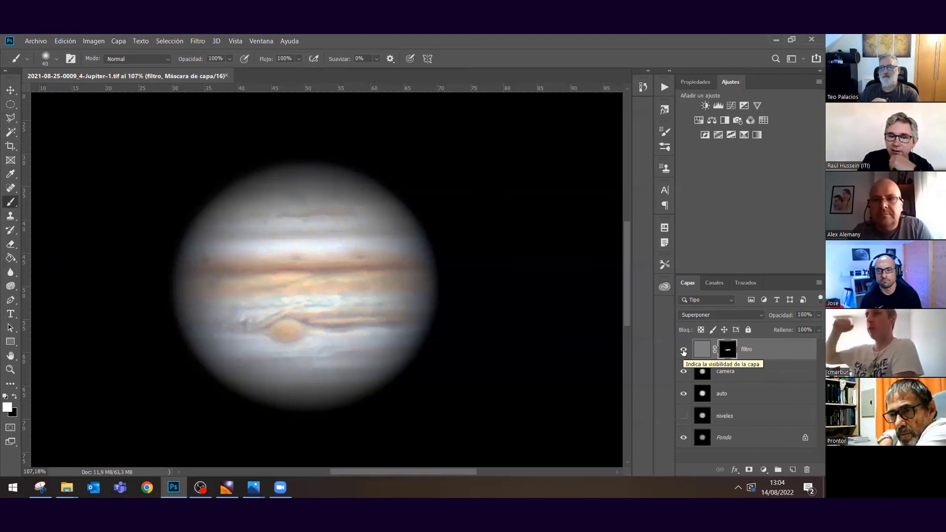
left_click(684, 350)
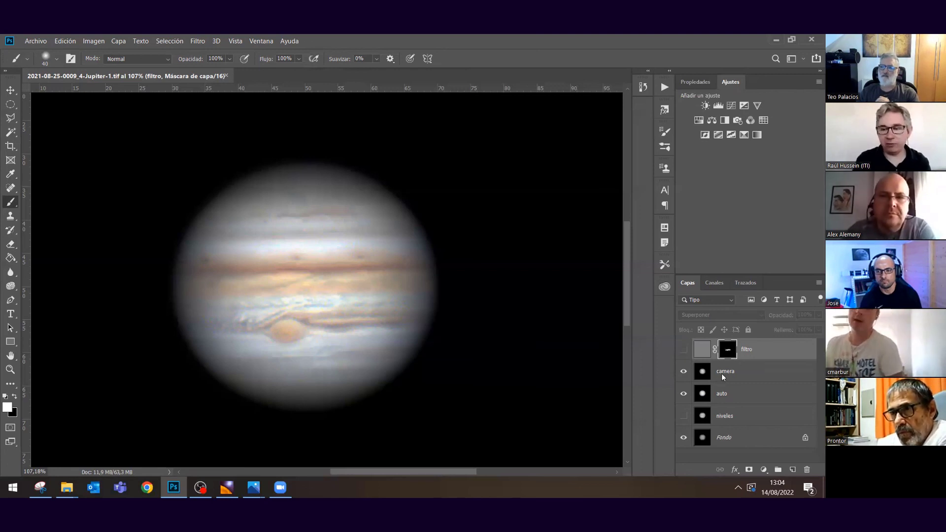
right_click(742, 370)
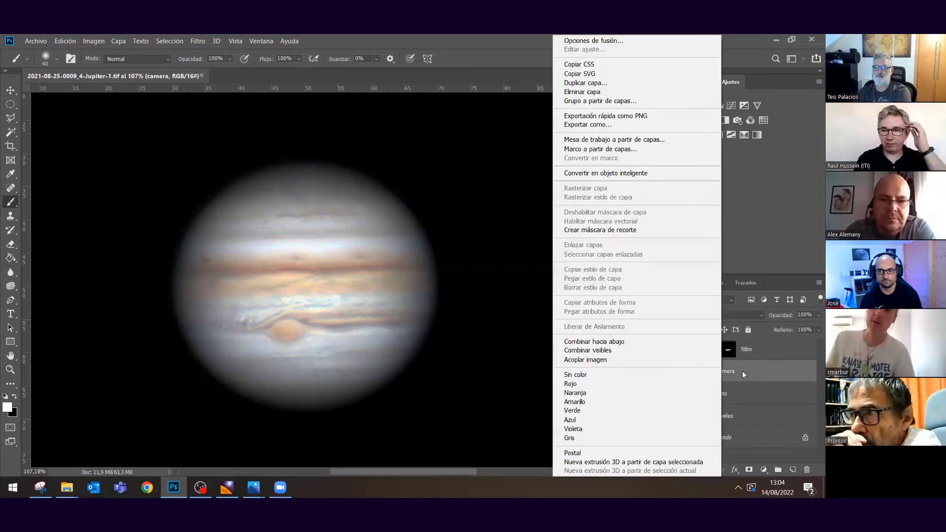
key("Escape")
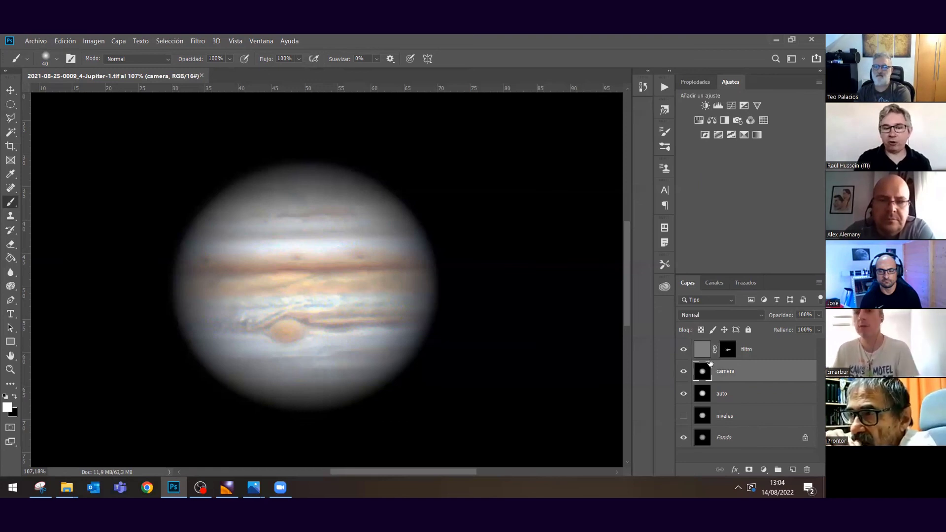
Select the filtro layer's image instead of its mask and reduce the layer's fill to 45%.
left_click(703, 356)
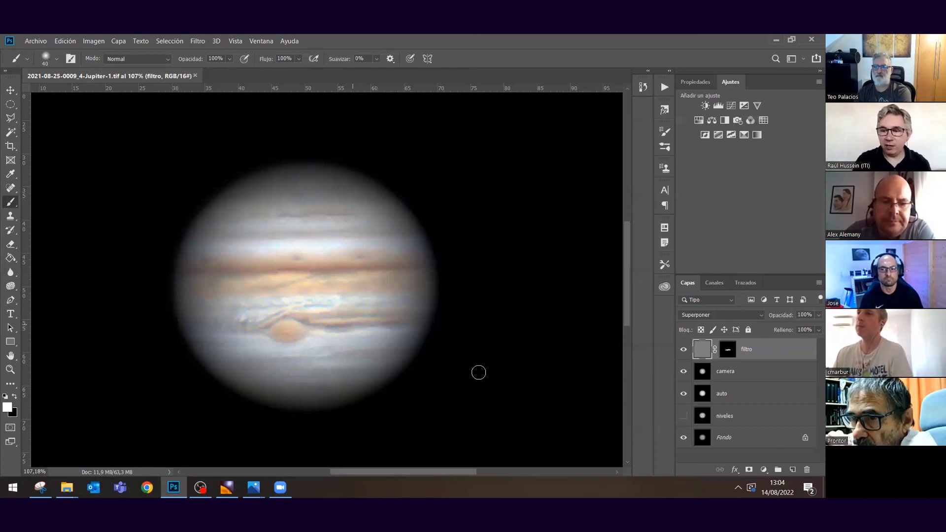
left_click(728, 356)
left_click(799, 347)
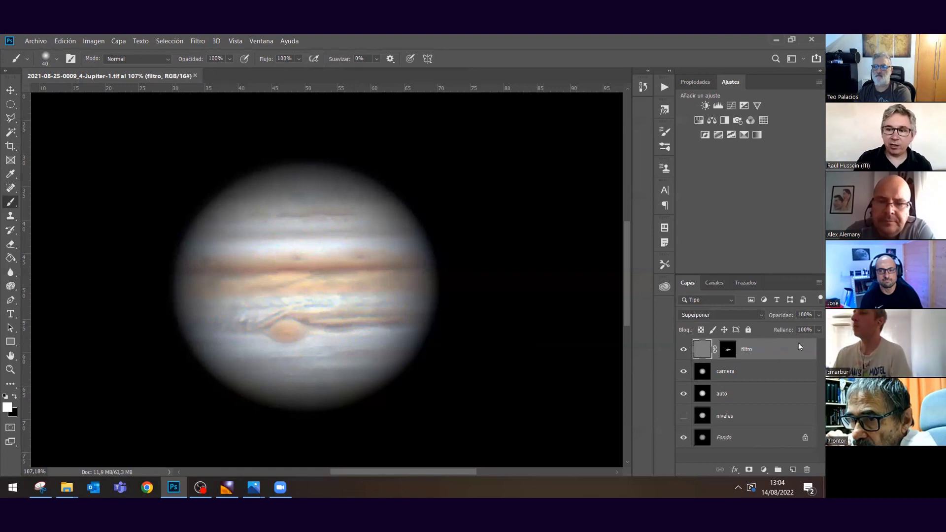
left_click(817, 330)
left_click_drag(812, 341, 790, 342)
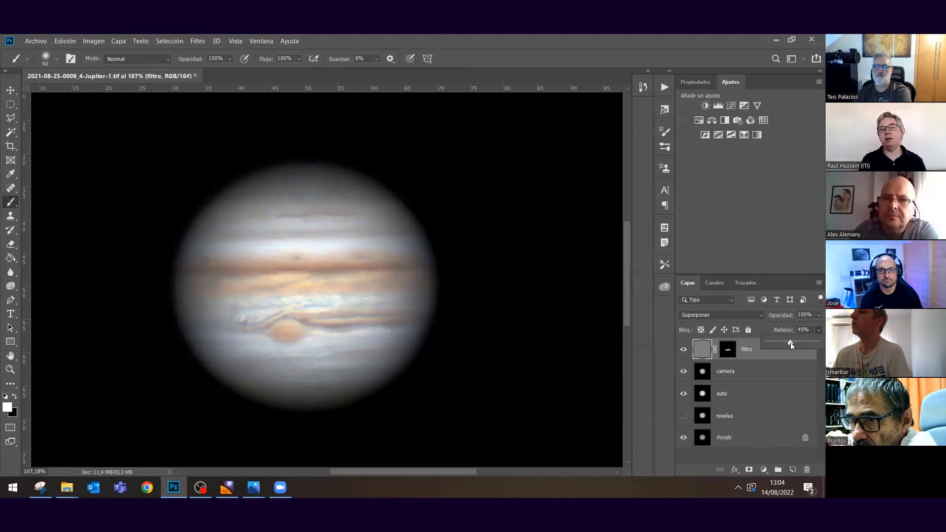
Add a Selective Color adjustment layer above the camera layer and set its Rojos to Cian -32% and Negro -11%.
left_click(755, 377)
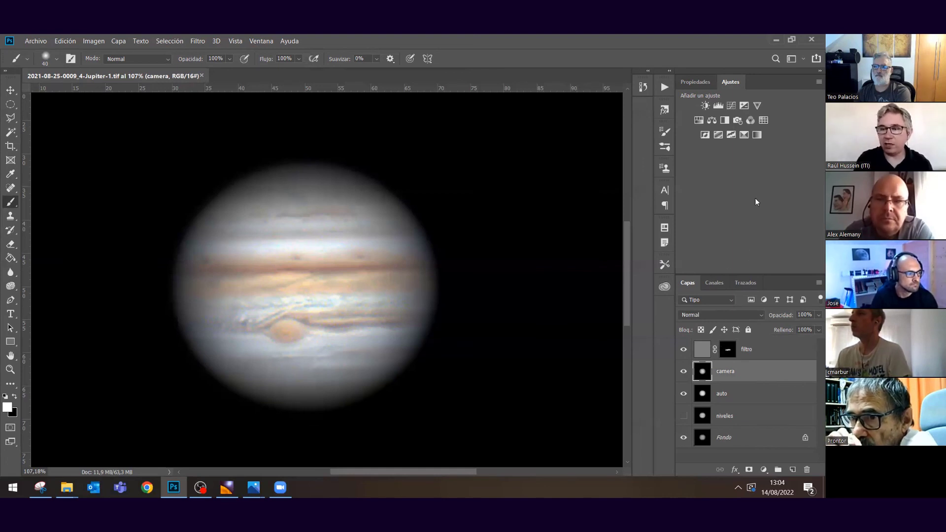
left_click(743, 135)
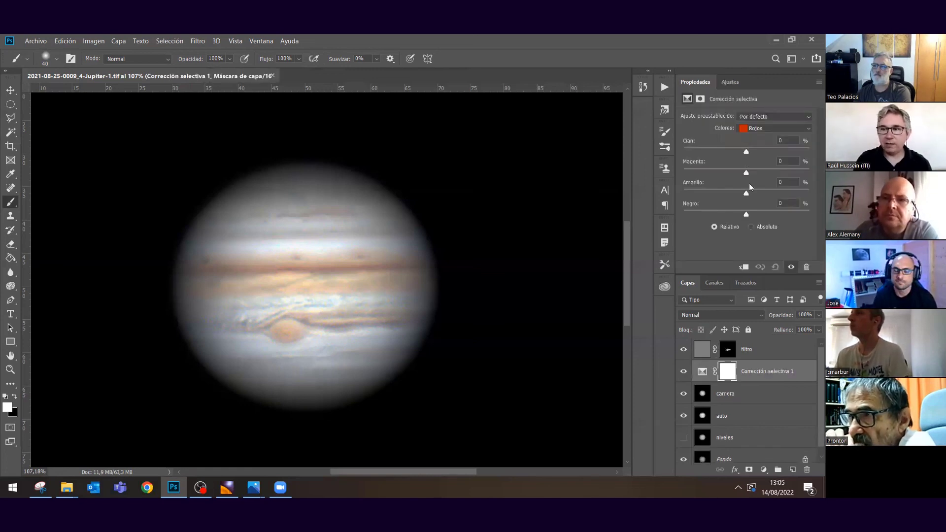
left_click(759, 128)
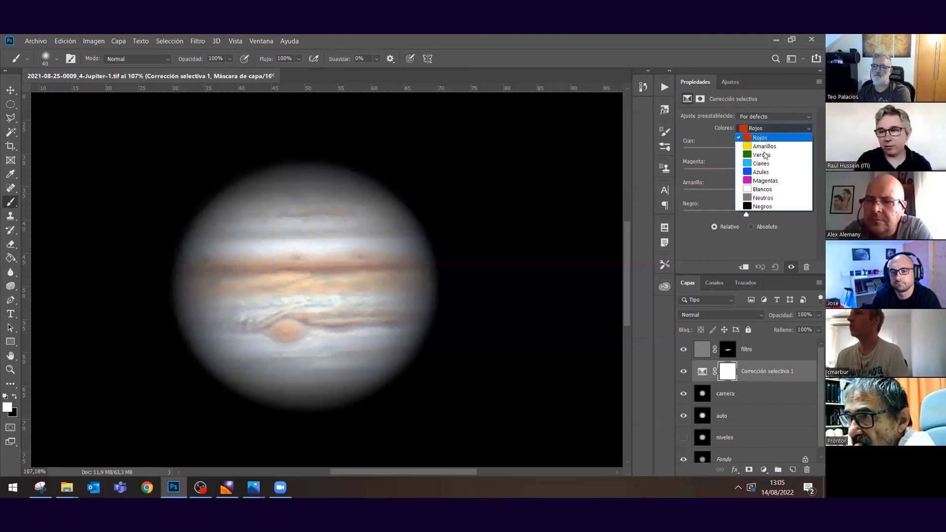
key("Escape")
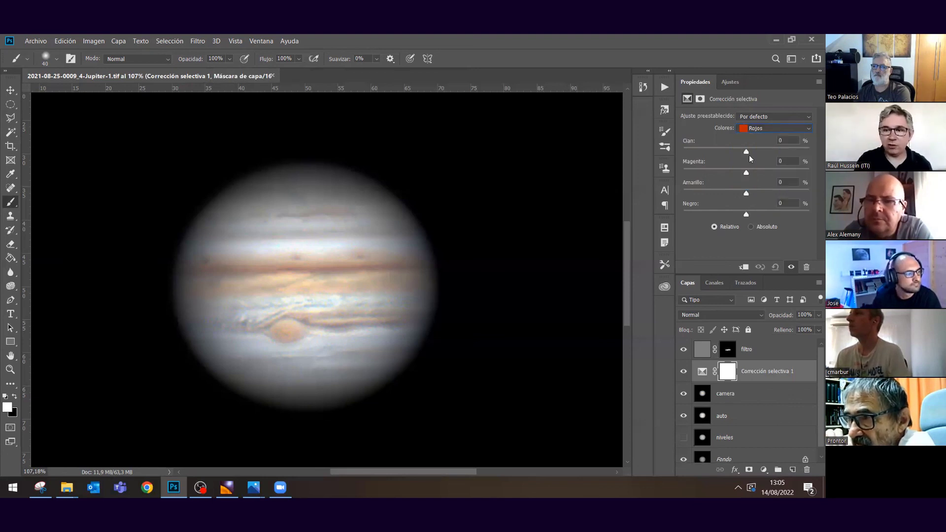
left_click_drag(747, 152, 713, 146)
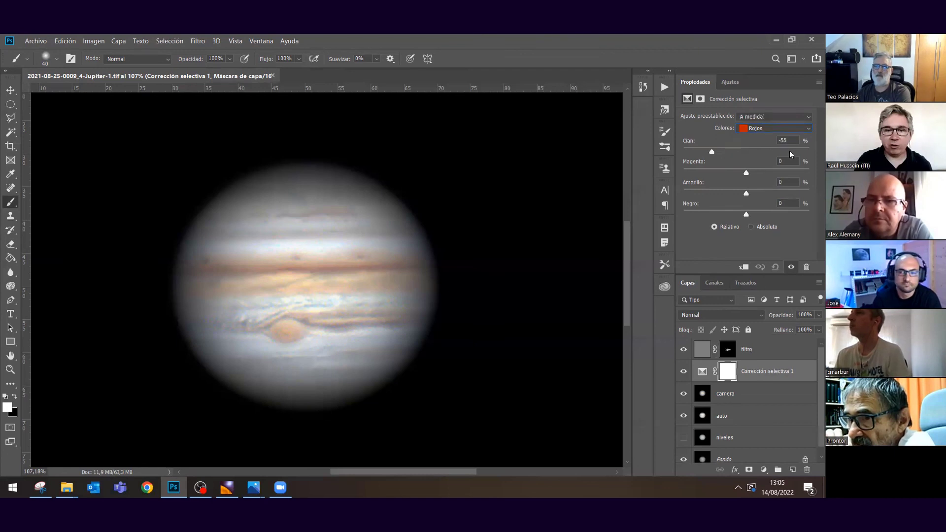
left_click_drag(725, 147, 726, 148)
mouse_move(743, 217)
left_mouse_down()
mouse_move(761, 217)
mouse_move(733, 216)
left_mouse_up()
left_click(739, 215)
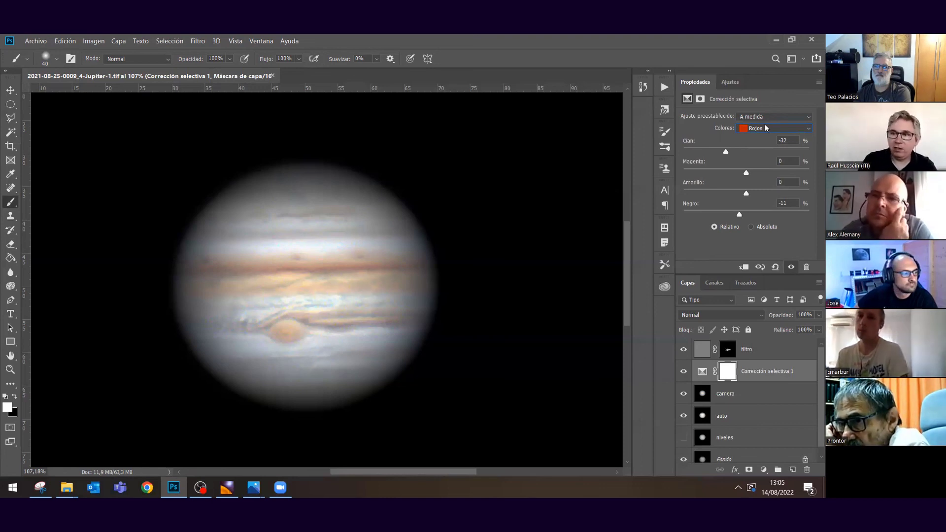
For the Blancos range of the selective color adjustment, set Negro to +10% and Amarillo to +22%.
left_click(765, 127)
left_click(763, 190)
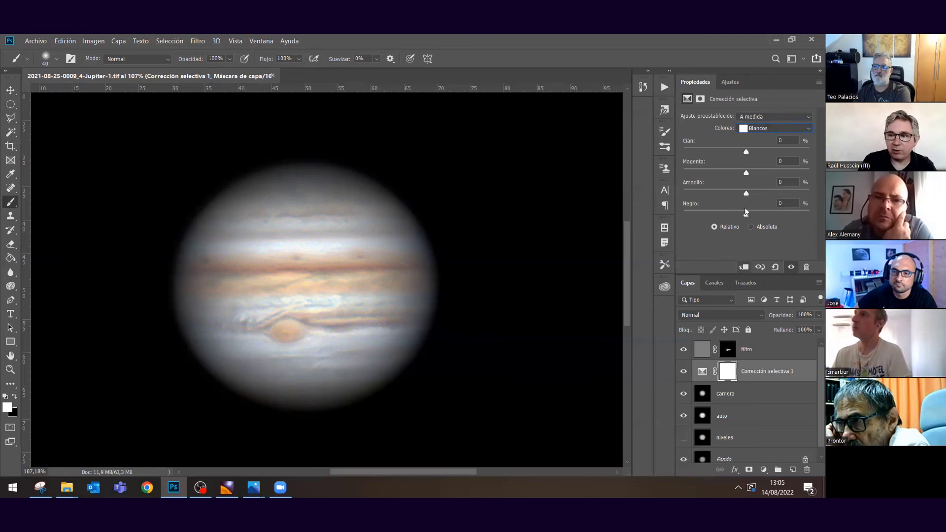
left_click(771, 217)
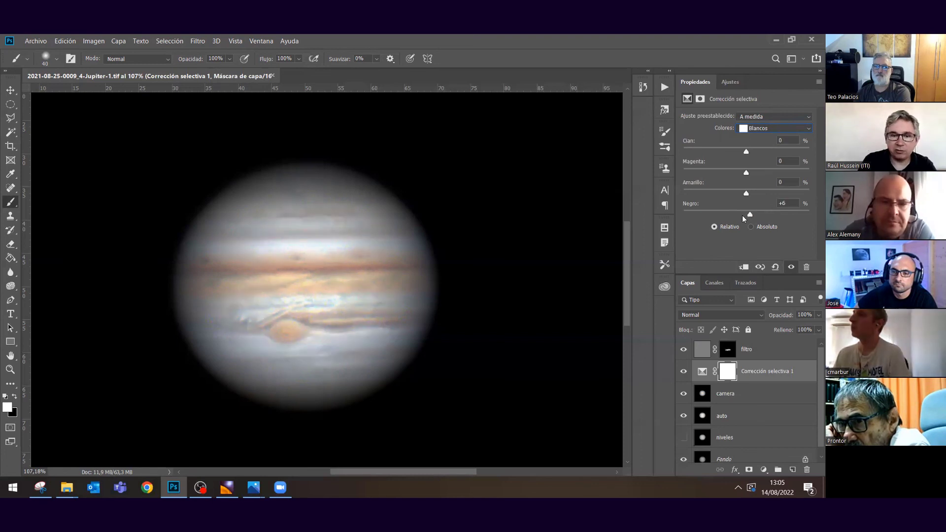
left_click_drag(725, 218, 714, 218)
left_click(698, 216)
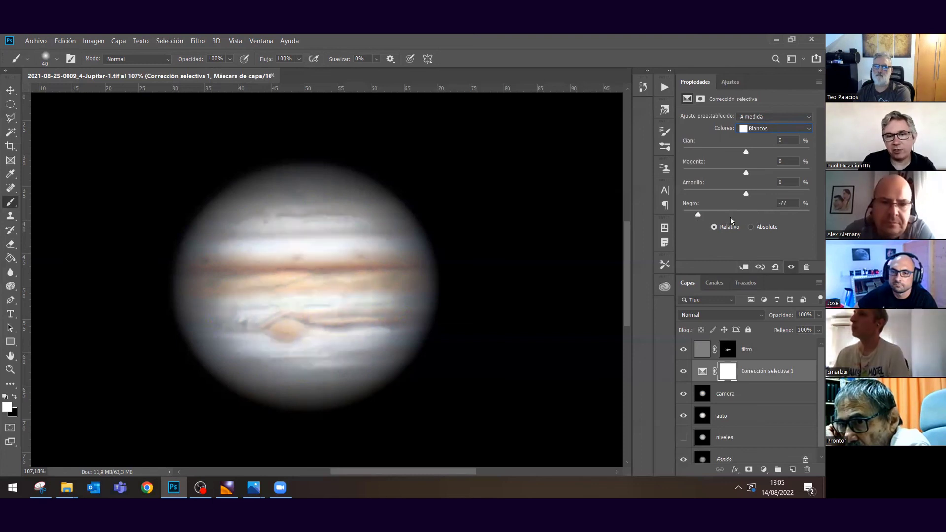
left_click(761, 214)
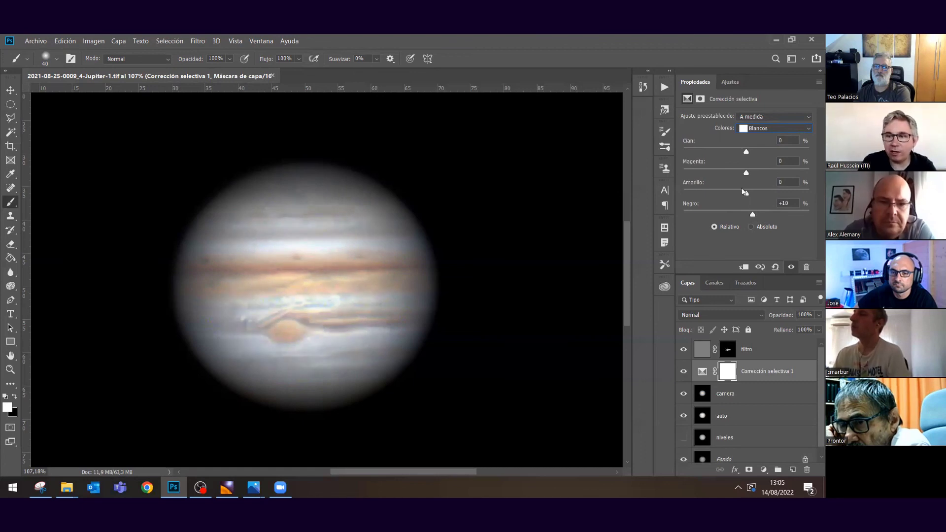
left_click(755, 194)
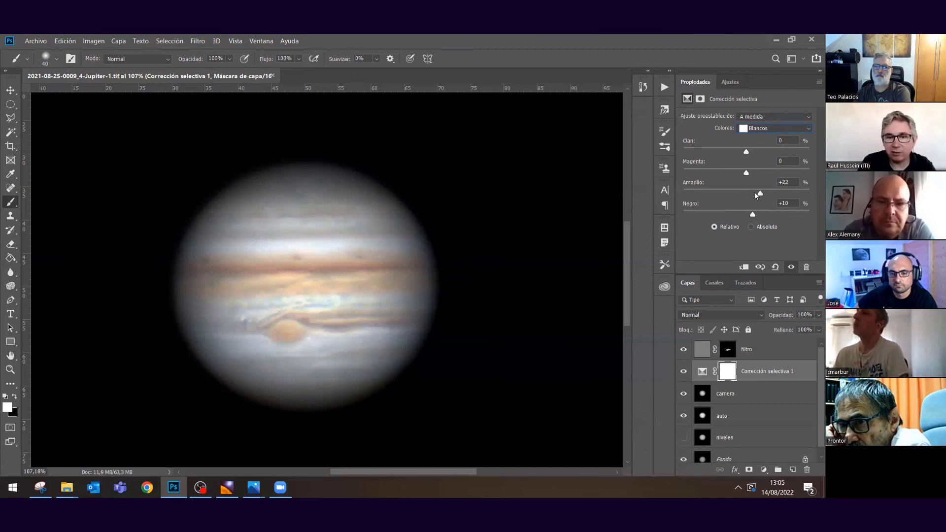
Set the Blancos range's Amarillo to +10% in the selective color adjustment and select the filtro layer's image.
left_click_drag(754, 192, 752, 192)
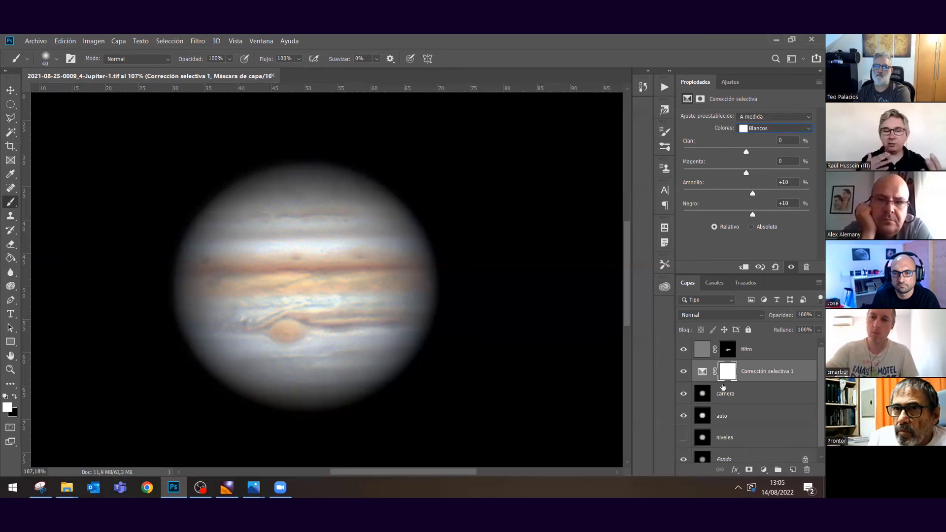
key("Down")
key("Down")
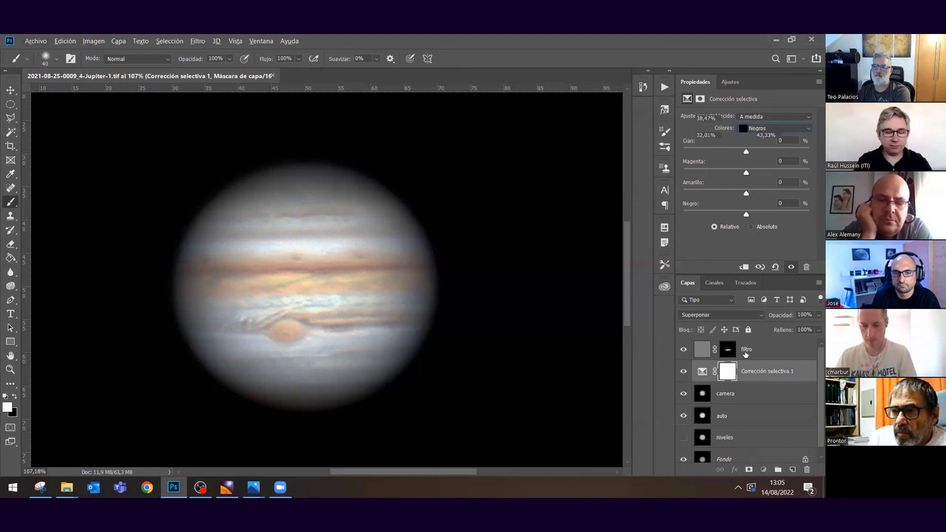
left_click(703, 351)
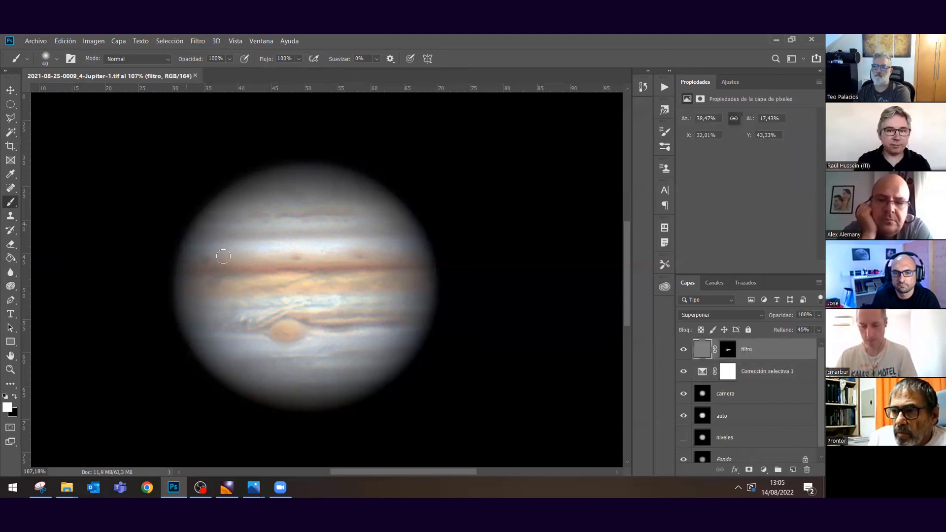
left_click(192, 42)
mouse_move(266, 224)
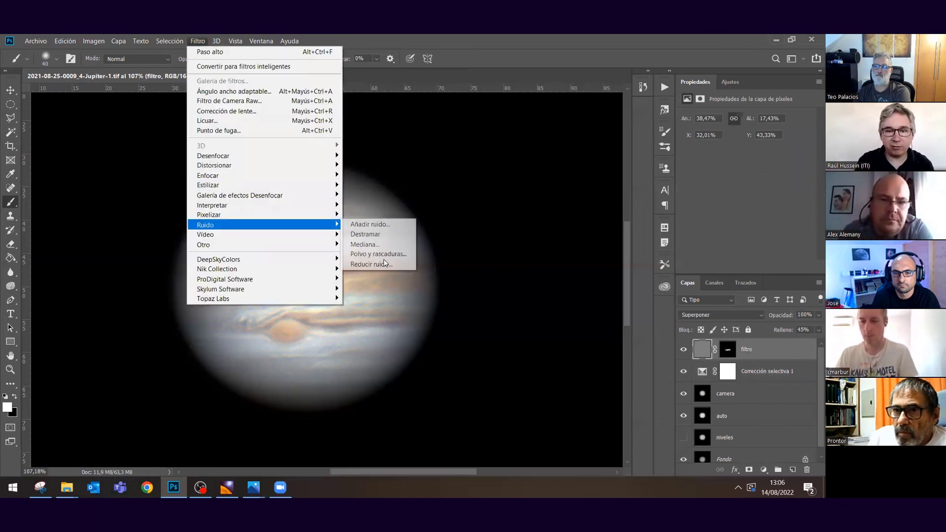
left_click(377, 265)
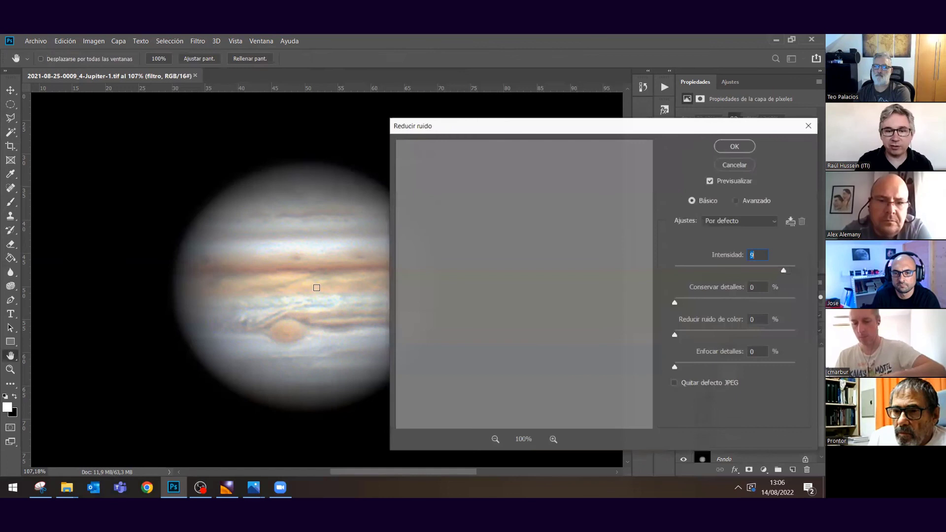
left_click(751, 168)
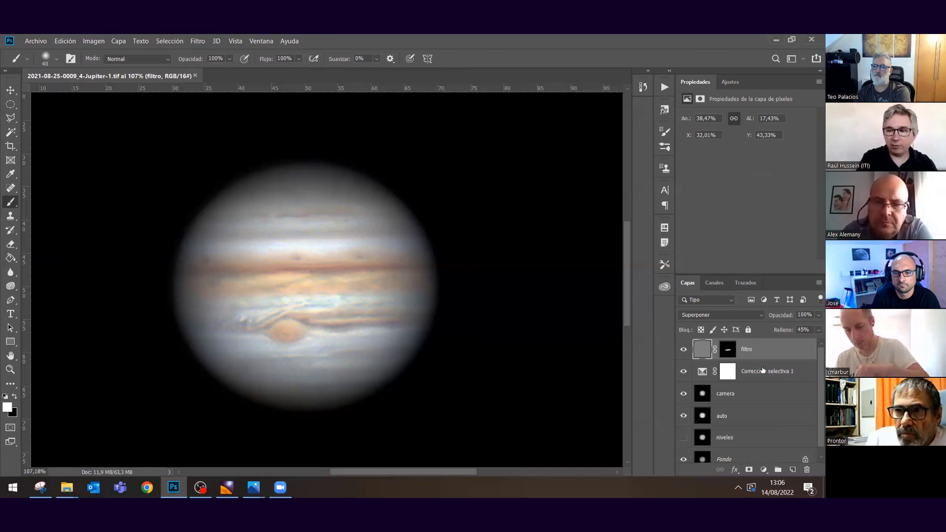
Stamp all visible layers into a new layer above filtro and apply Reducir ruido to it with Intensidad 4.
key("ctrl+shift+alt+e")
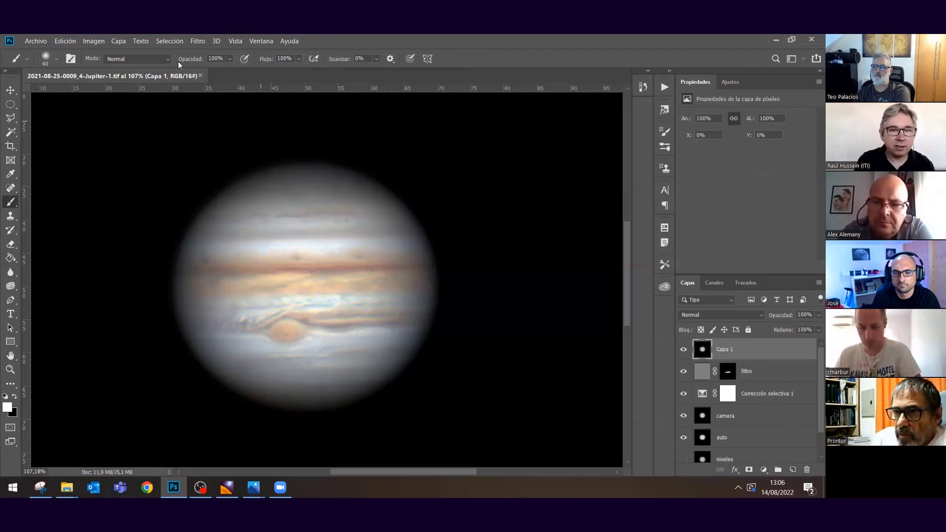
left_click(198, 41)
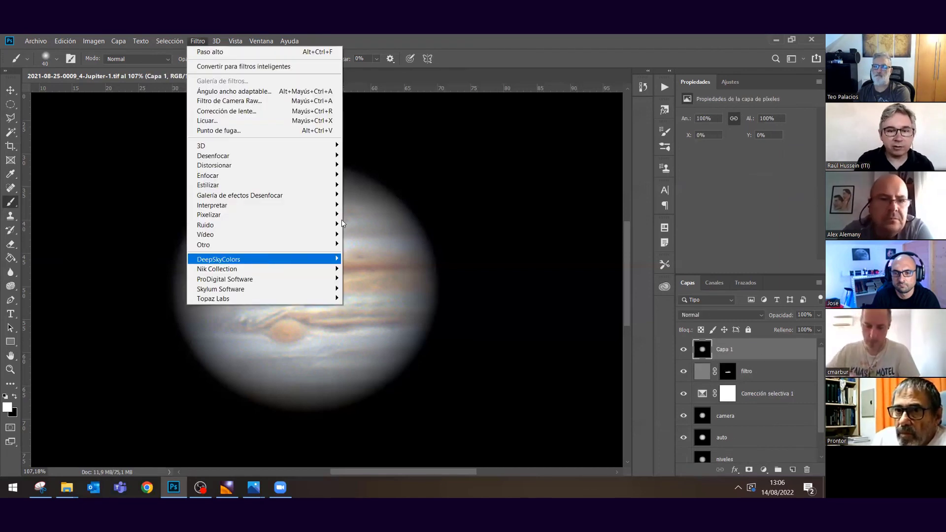
mouse_move(335, 224)
left_click(375, 262)
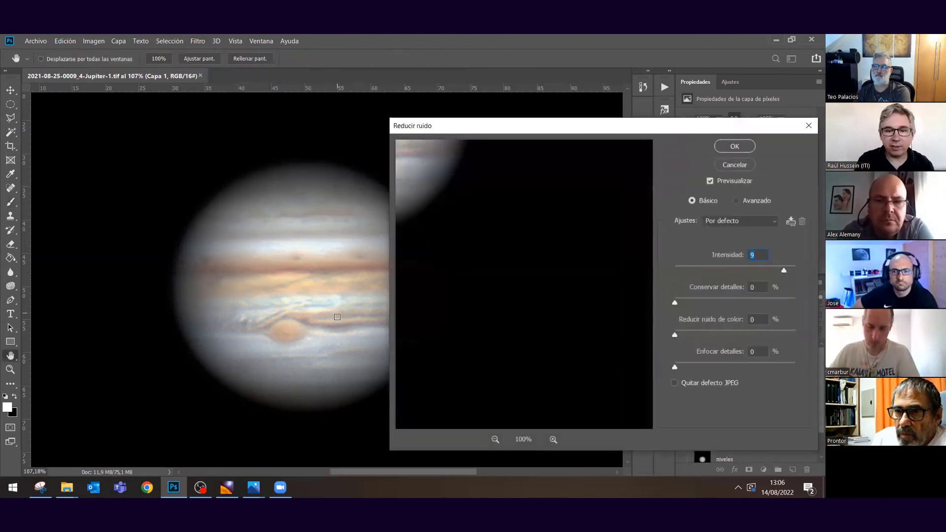
left_click_drag(436, 129, 471, 126)
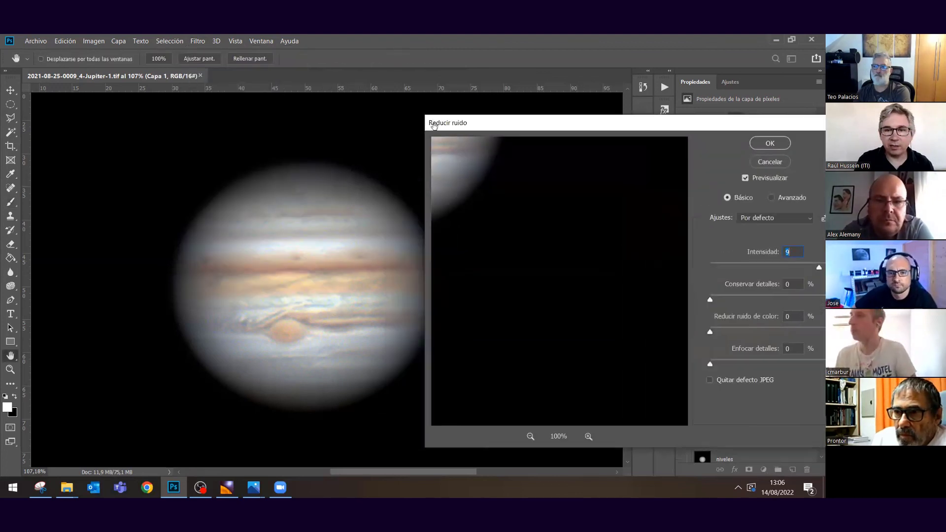
left_click_drag(812, 268, 765, 269)
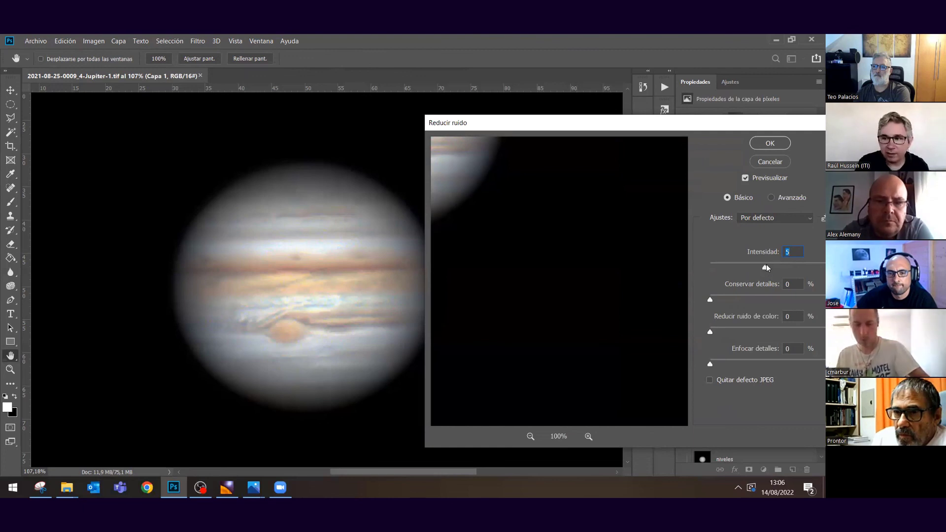
left_click(760, 269)
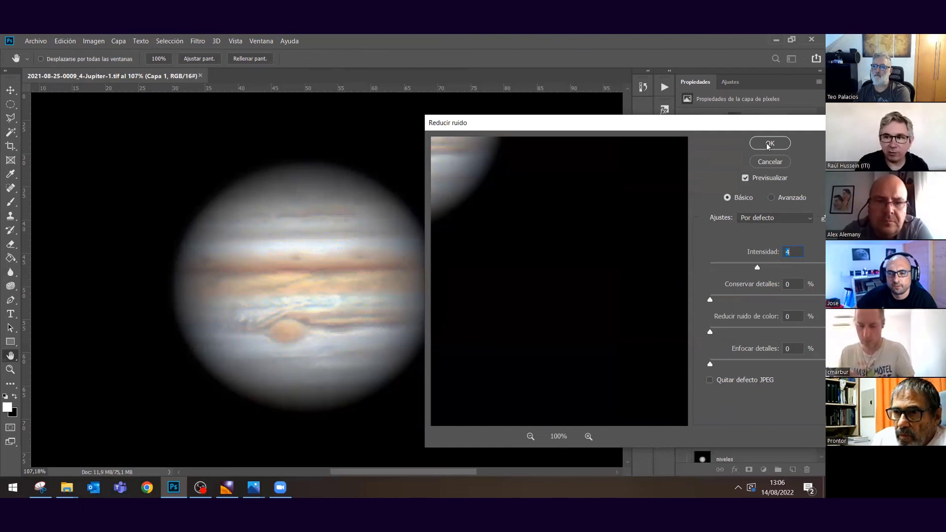
key("Return")
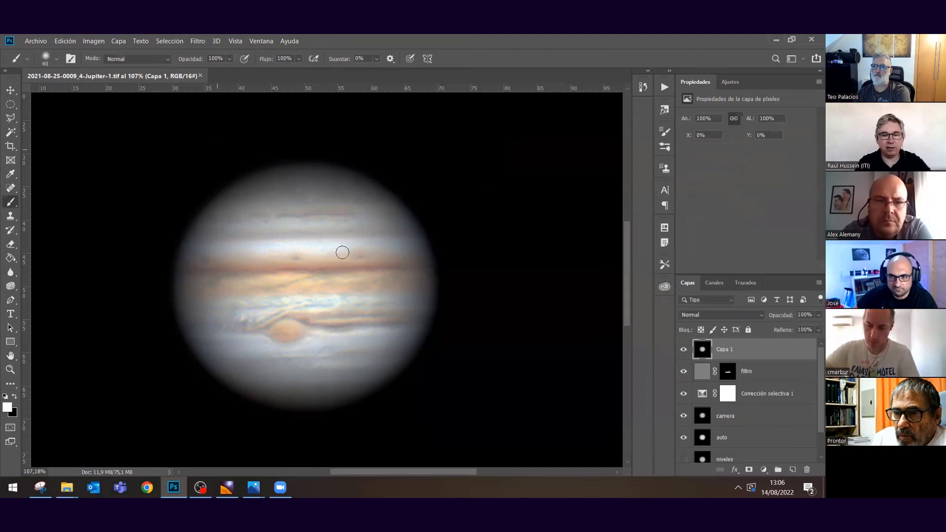
scroll(342, 252, "down", 2)
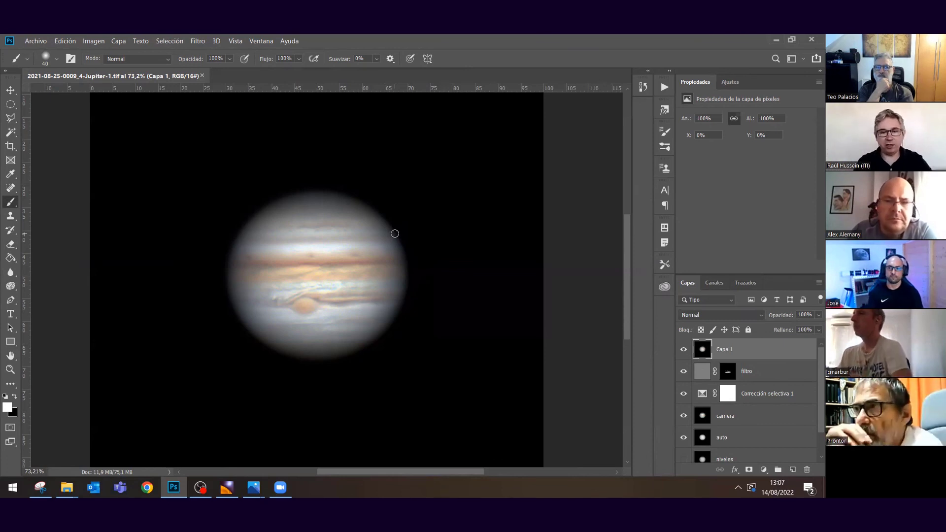
scroll(394, 233, "down", 2)
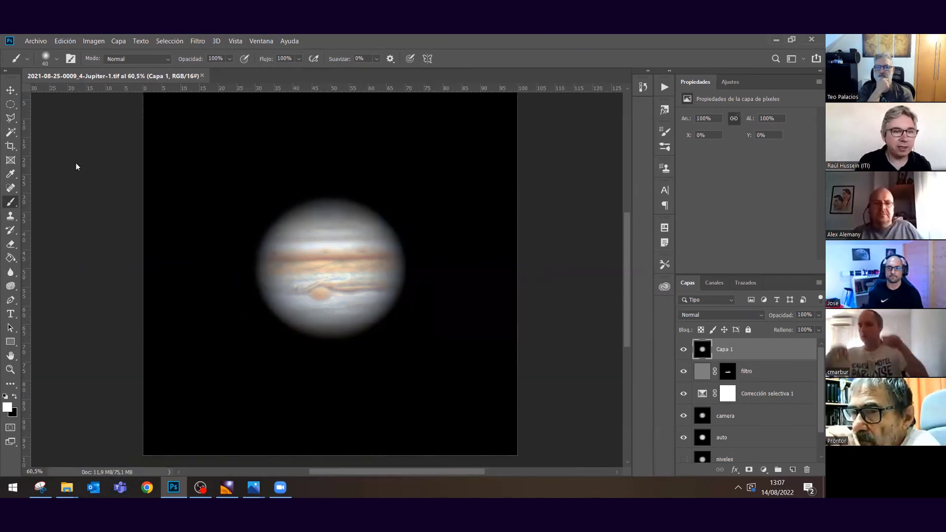
key("alt+a")
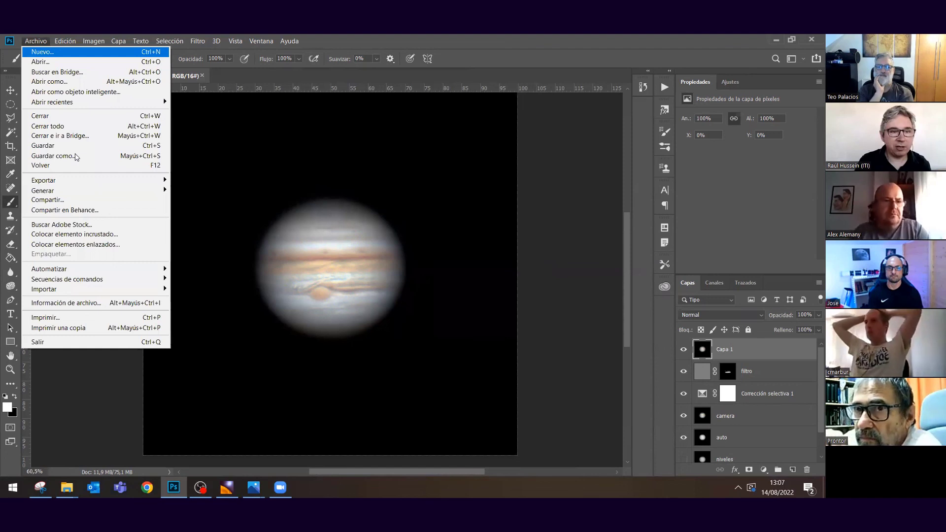
mouse_move(87, 180)
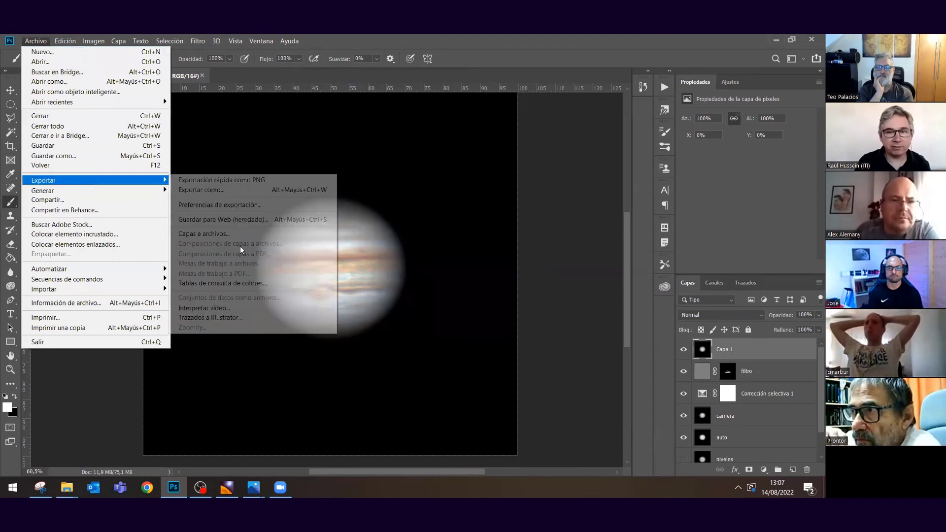
left_click(221, 180)
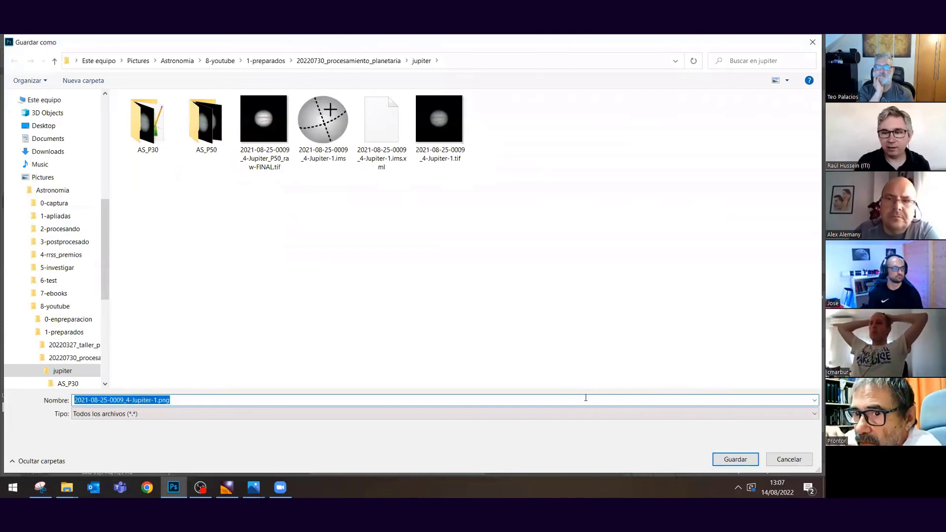
left_click(735, 459)
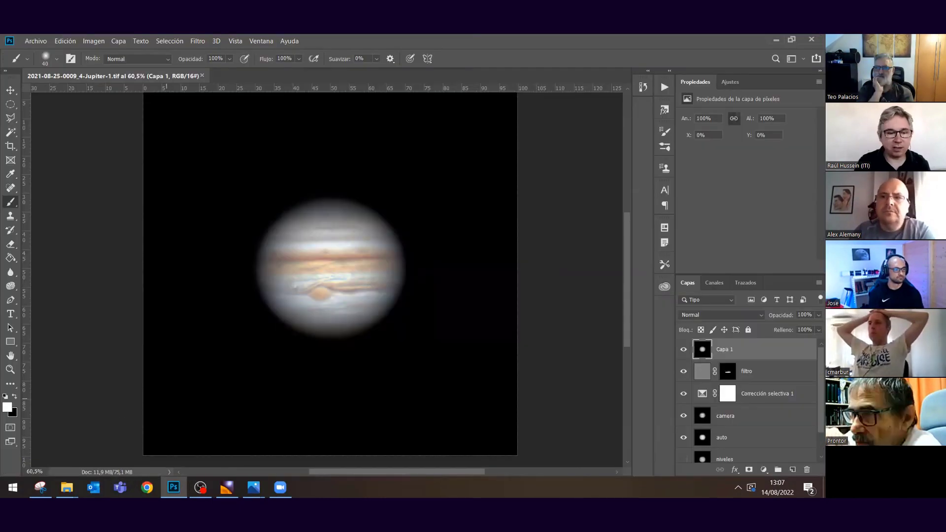
left_click(67, 487)
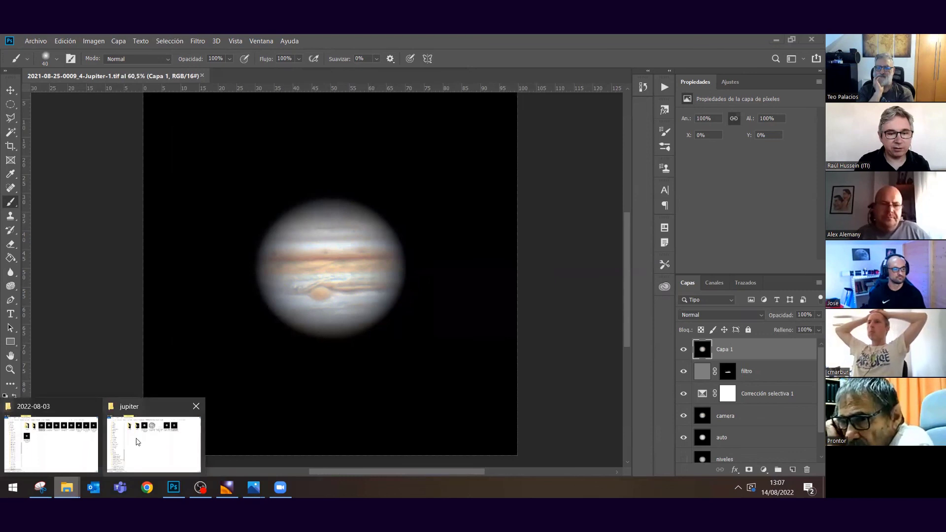
key("alt+Tab")
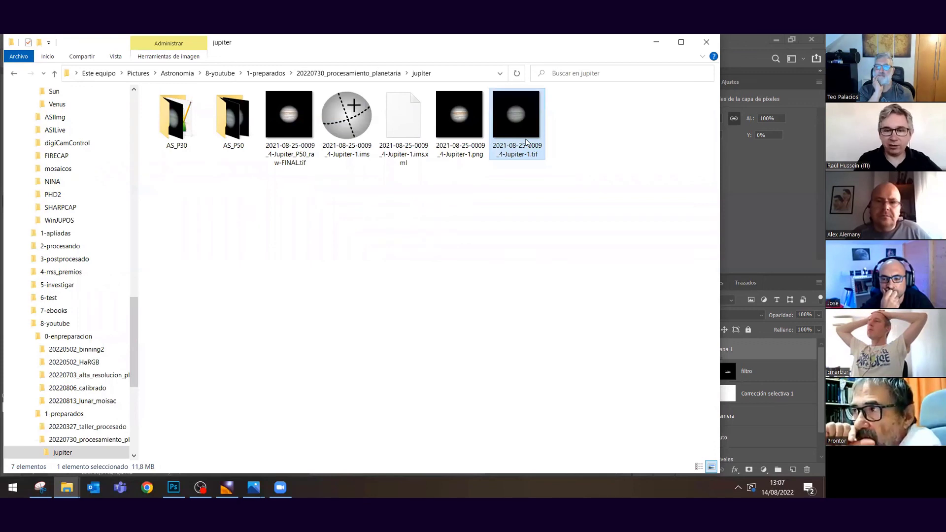
double_click(526, 142)
key("Left")
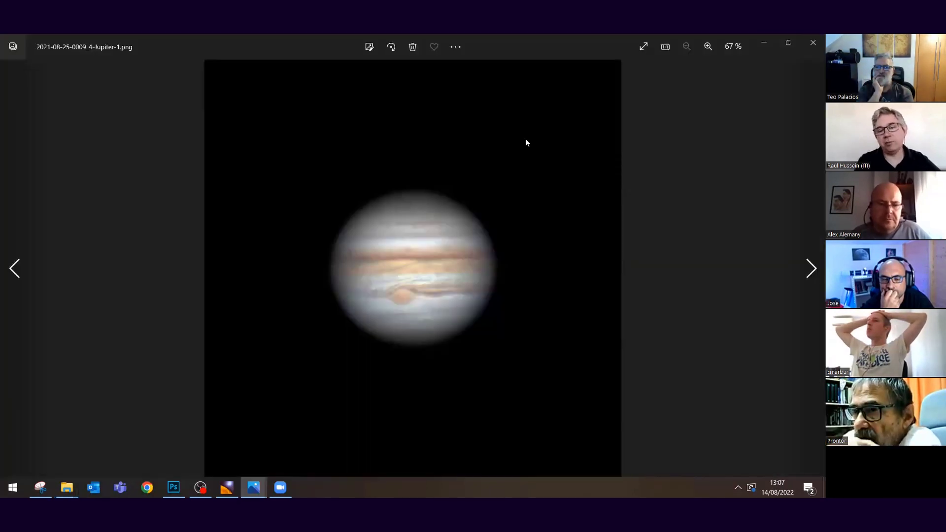
key("Right")
key("Left")
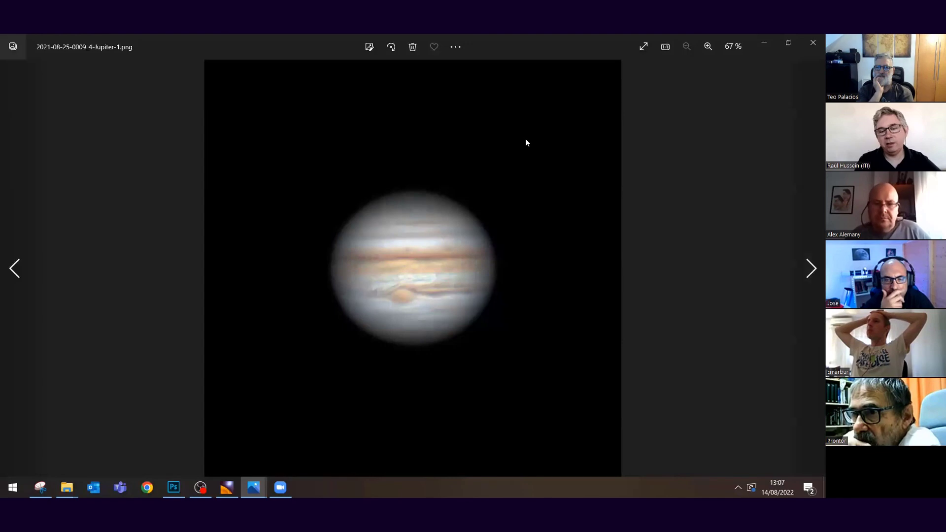
key("Left")
key("Right")
key("Left")
key("Right")
key("Left")
key("Right")
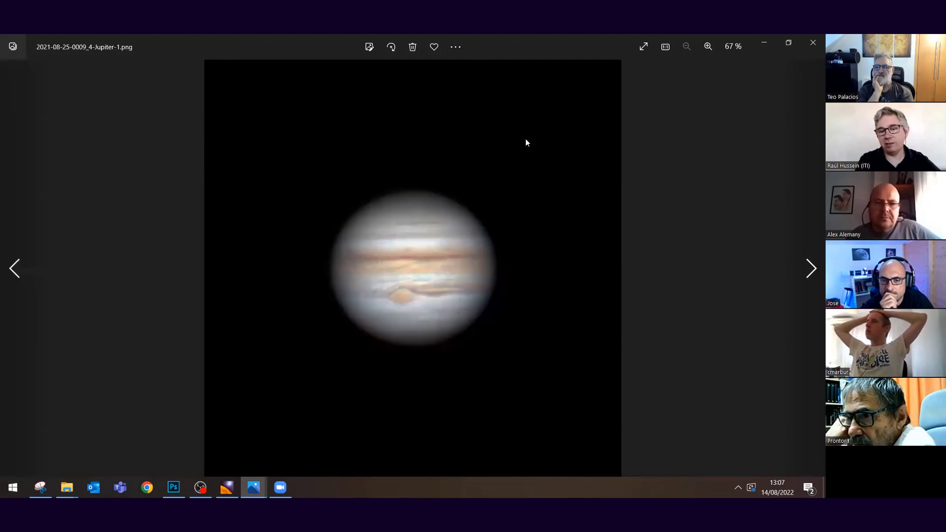
key("Left")
key("Right")
key("Left")
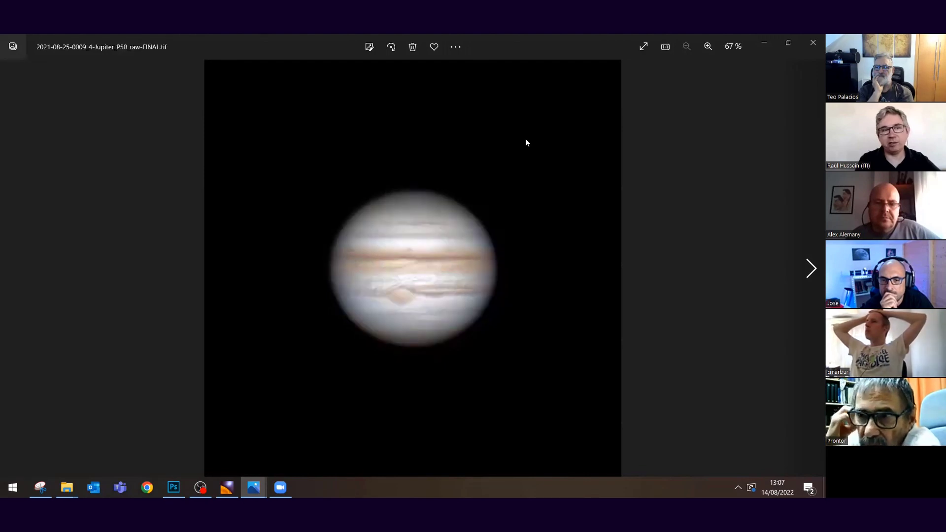
key("Right")
key("Right")
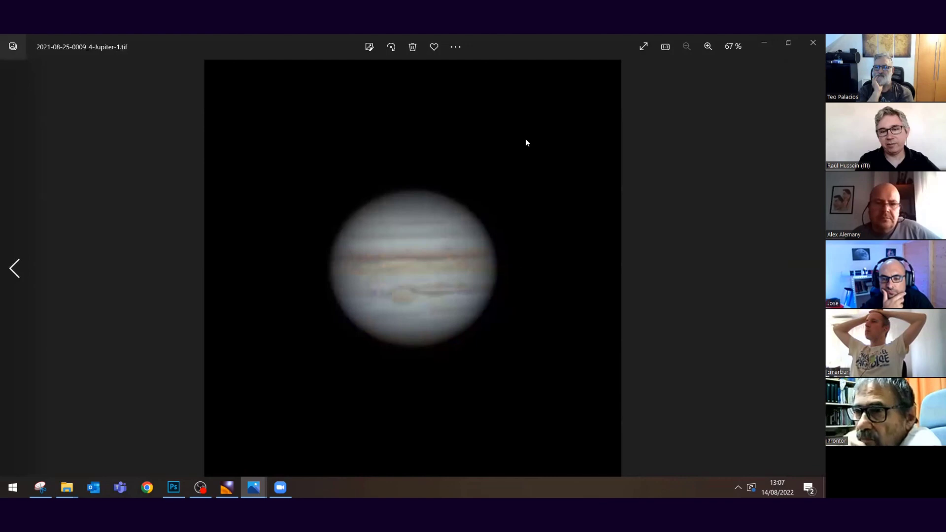
key("Left")
key("Left")
key("Right")
key("Left")
key("Right")
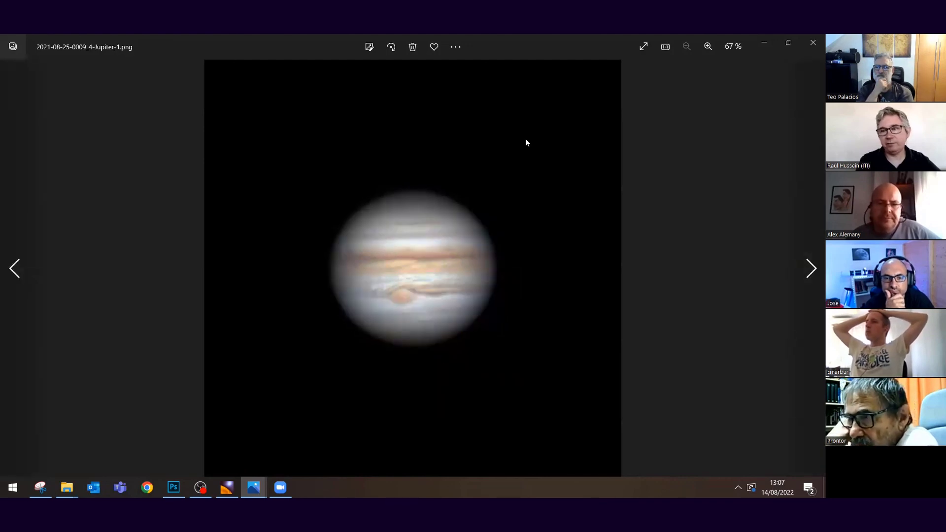